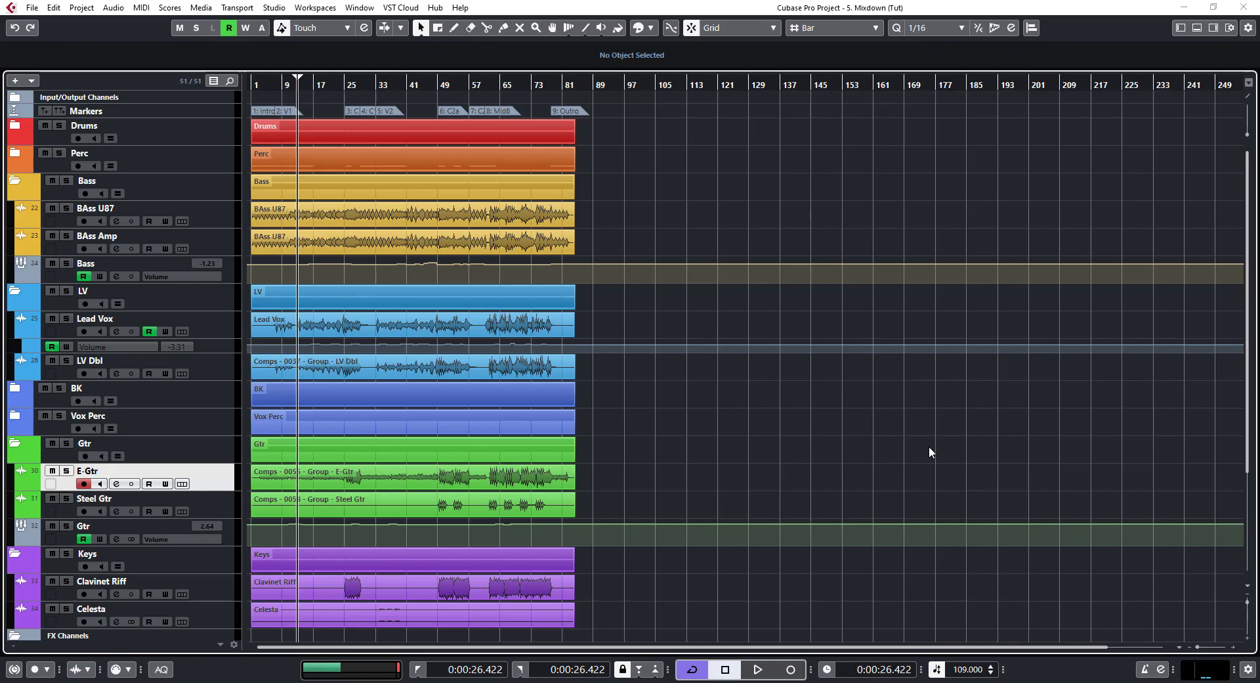
Open the mixing console and bypass all inserts and sends on the Lead Vox channel.
key("F3")
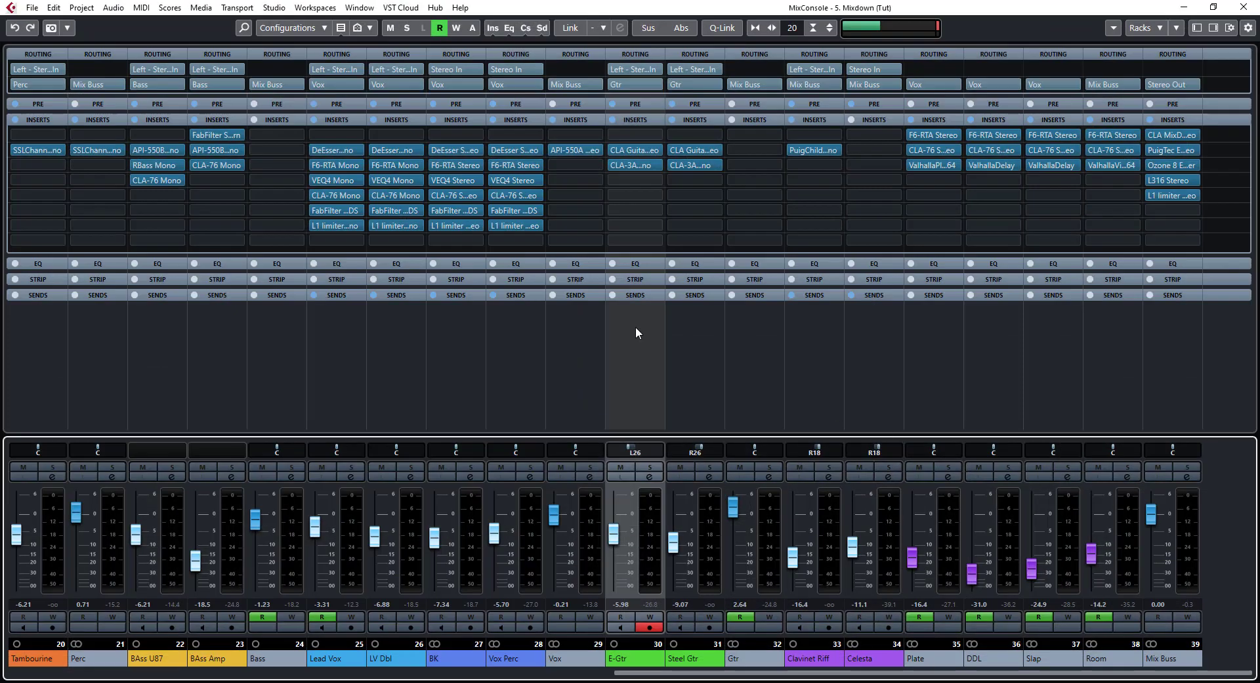
left_click(314, 294)
left_click(314, 119)
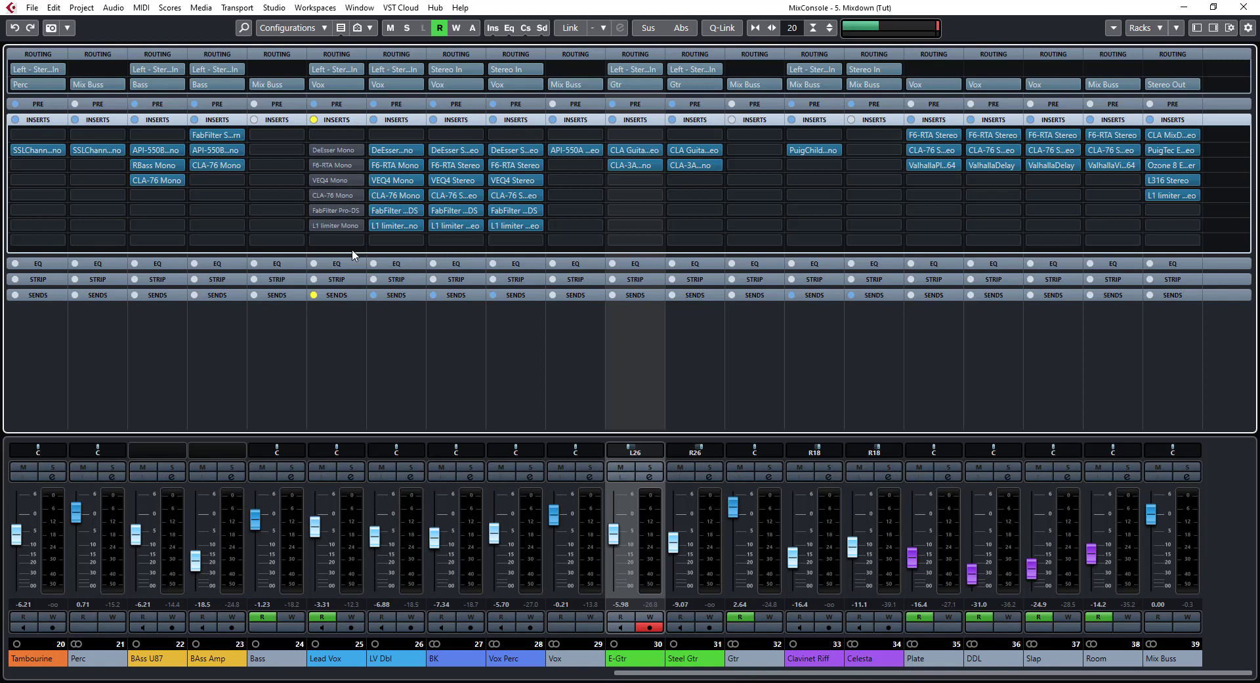
Insert FabFilter Pro-MB from the Dynamics category after the L1 limiter on the Lead Vox channel and open its editor.
left_click(335, 241)
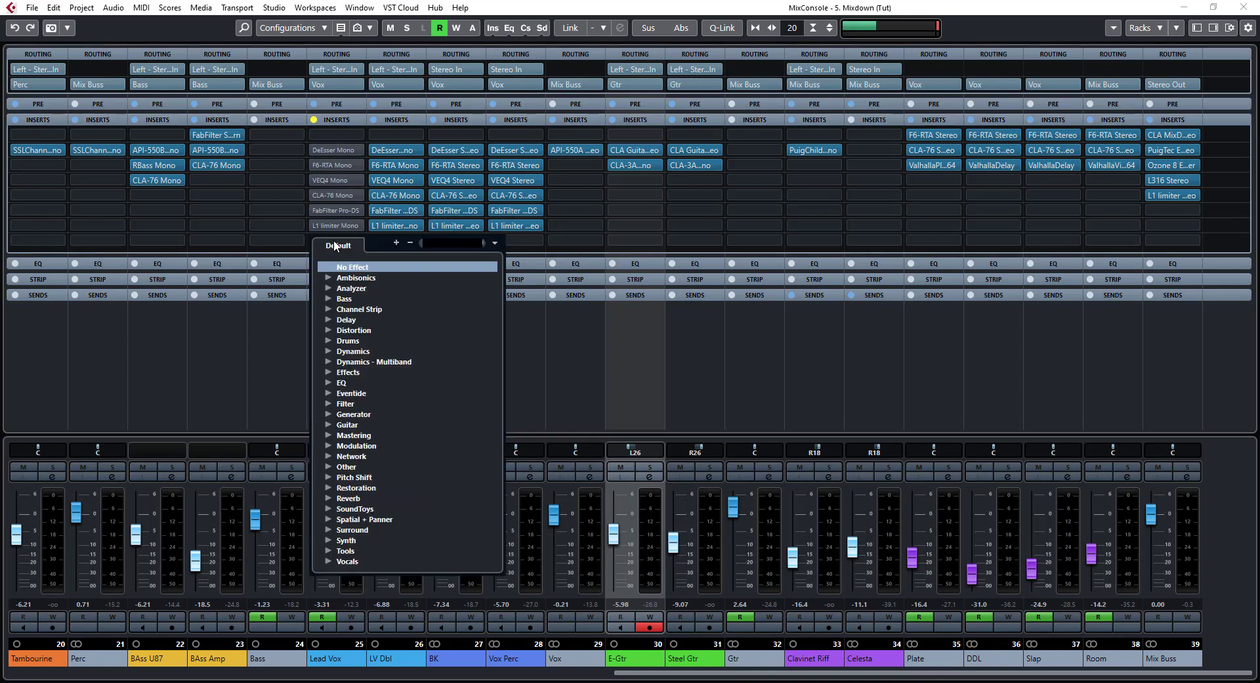
left_click(329, 358)
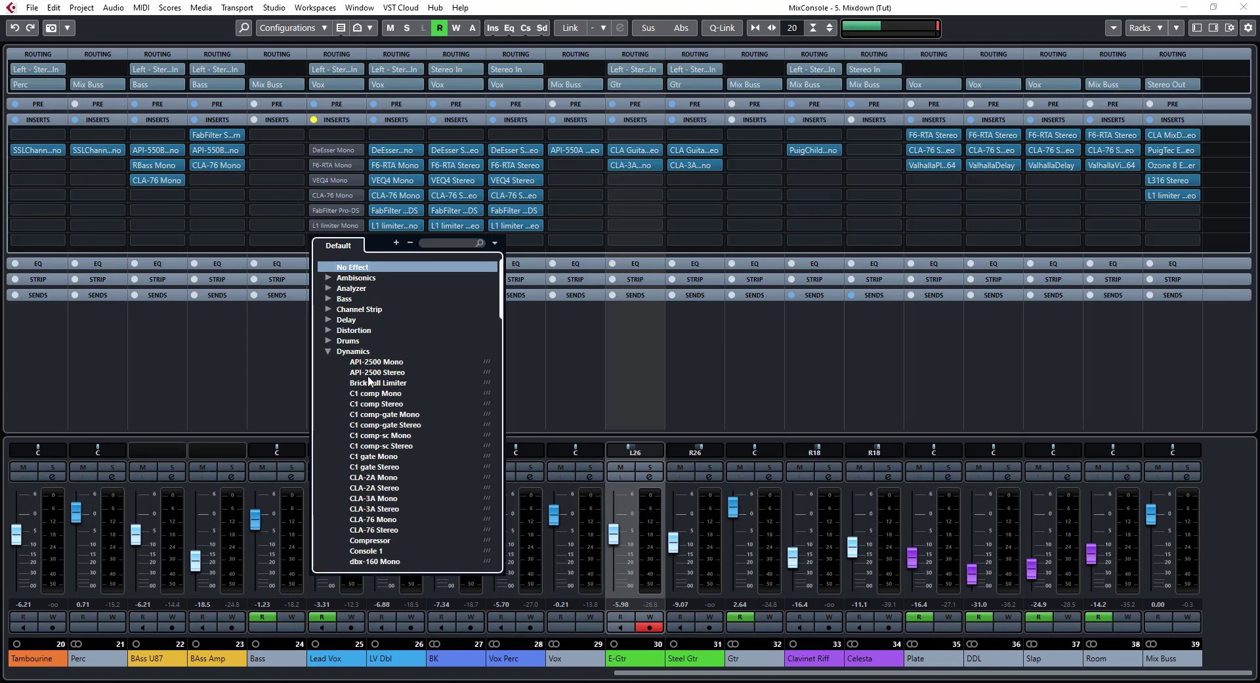
scroll(371, 384, "down", 4)
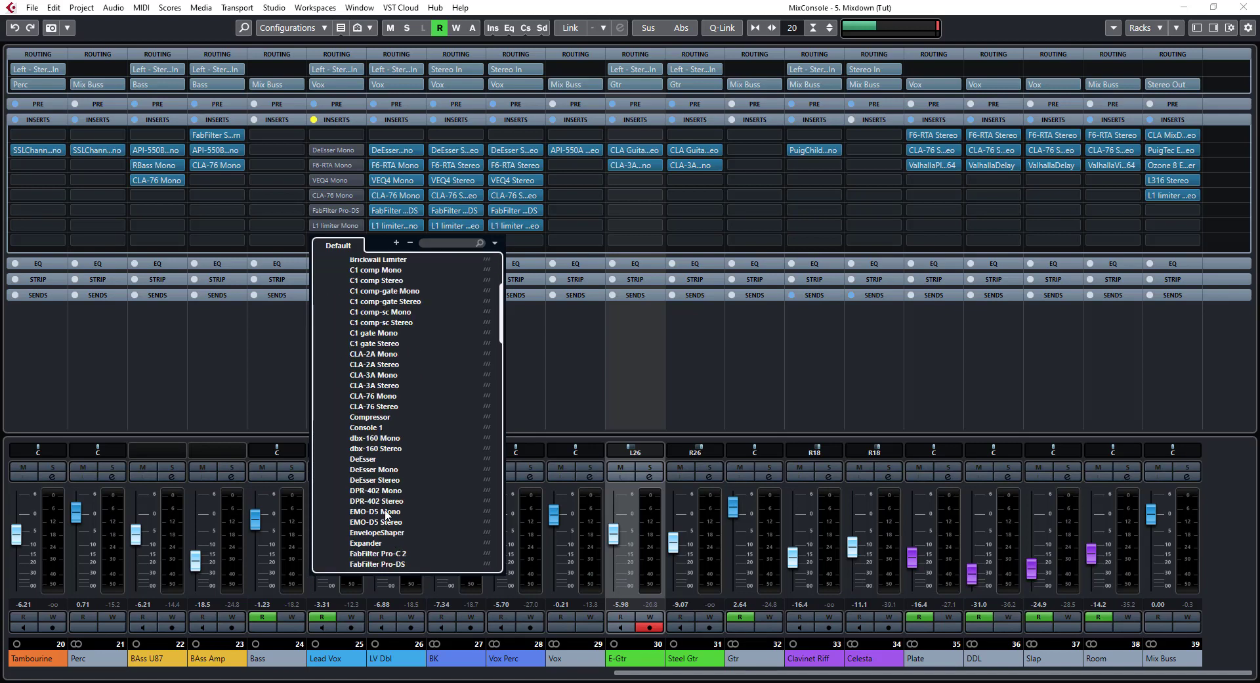
scroll(397, 525, "down", 2)
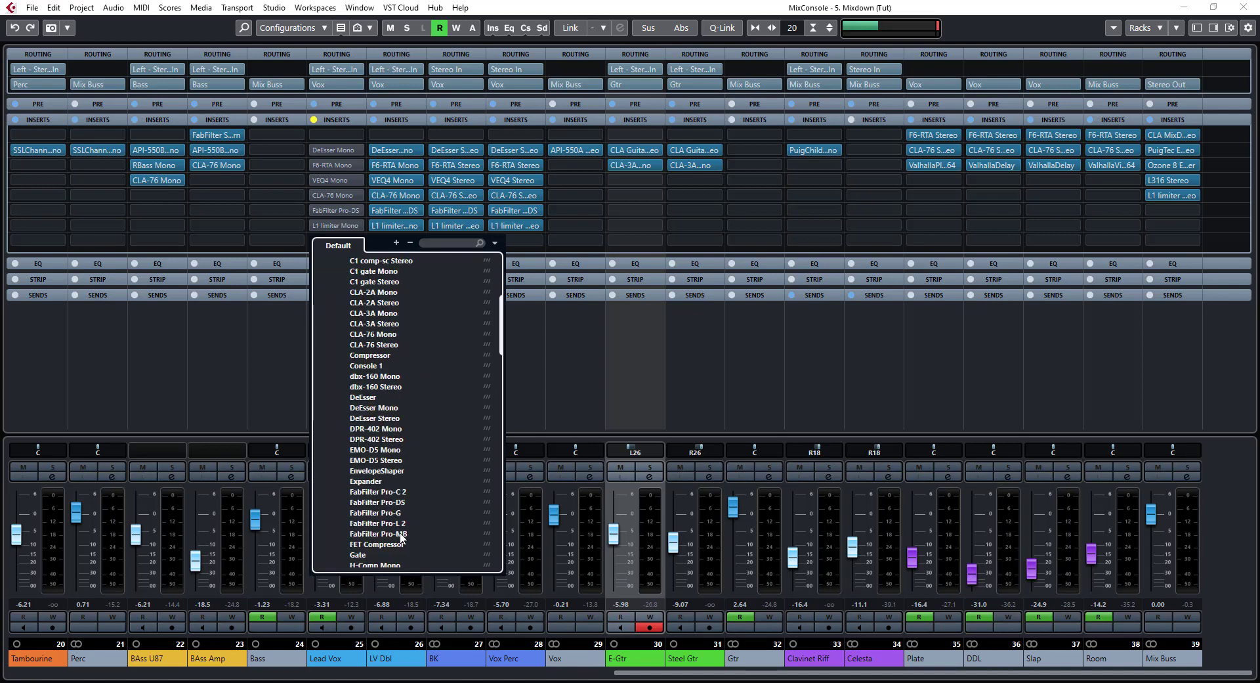
left_click(402, 534)
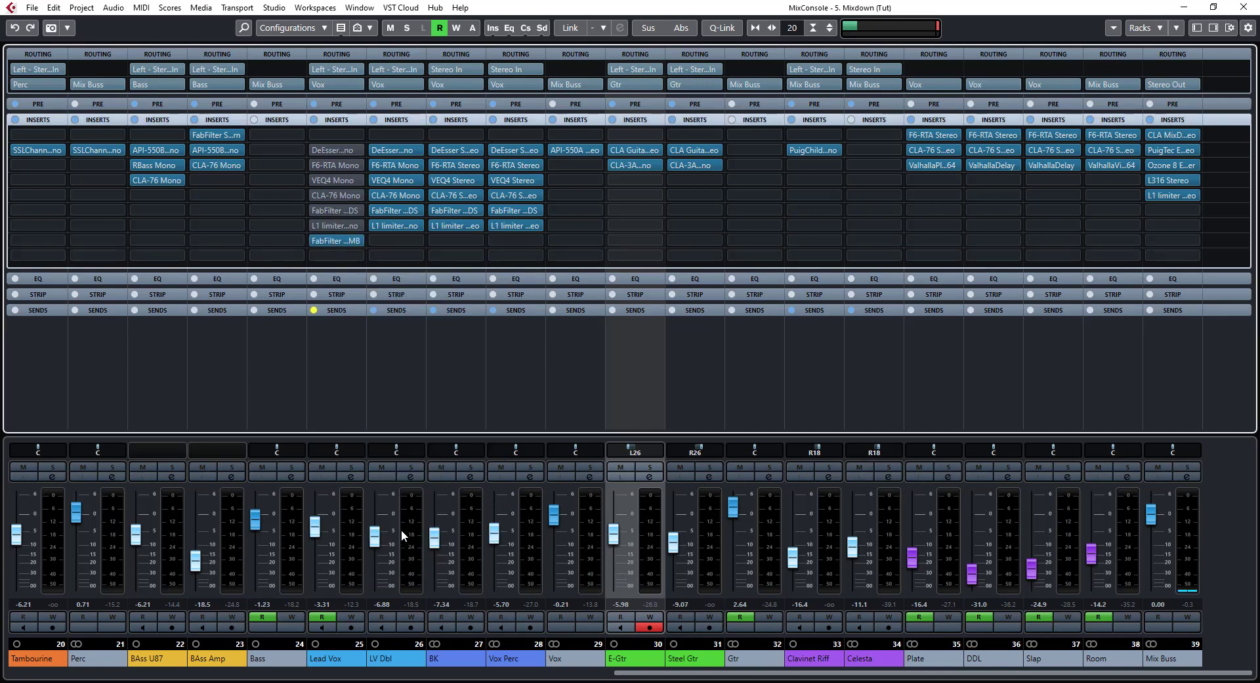
left_click(328, 240)
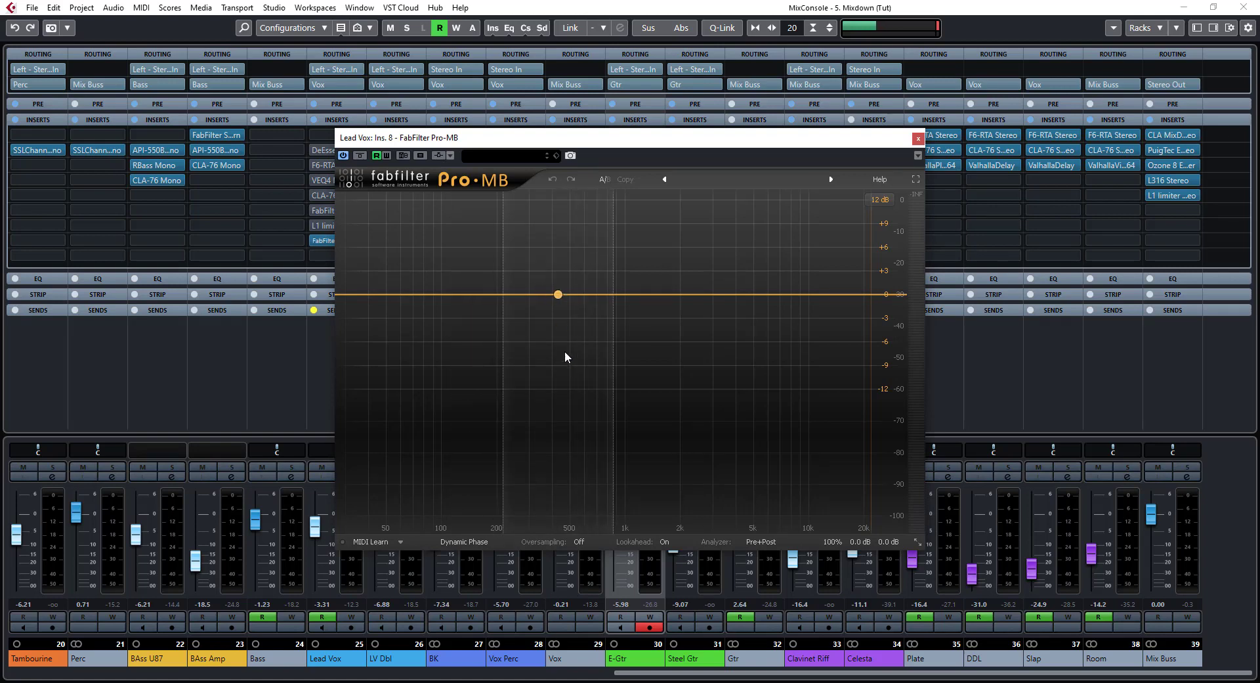
Set Pro-MB's oversampling to 4x and move its window clear of the channel faders.
left_click(580, 542)
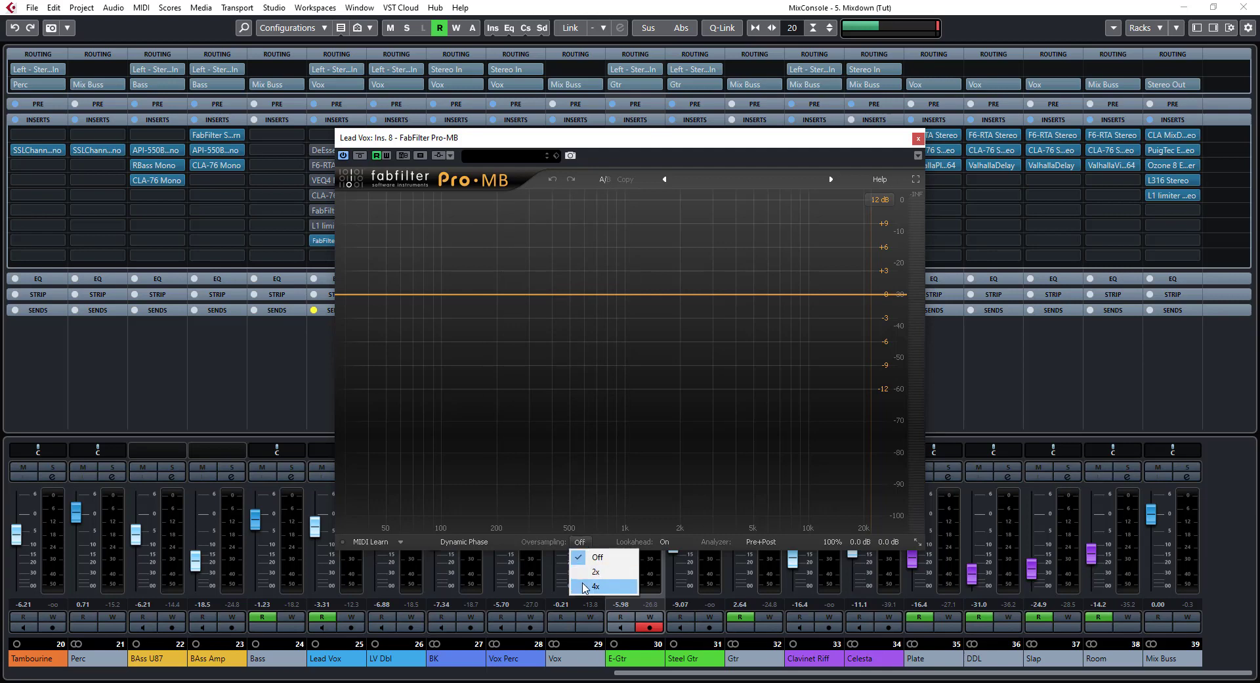
left_click(588, 586)
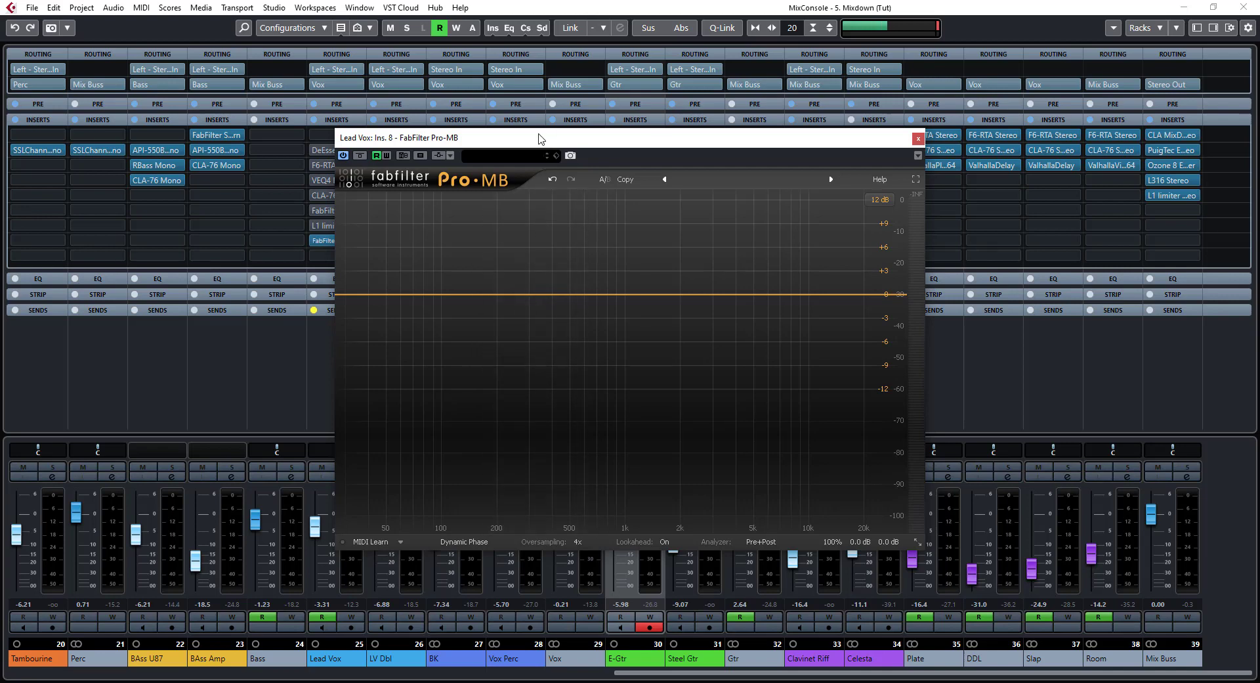
left_click_drag(528, 143, 575, 35)
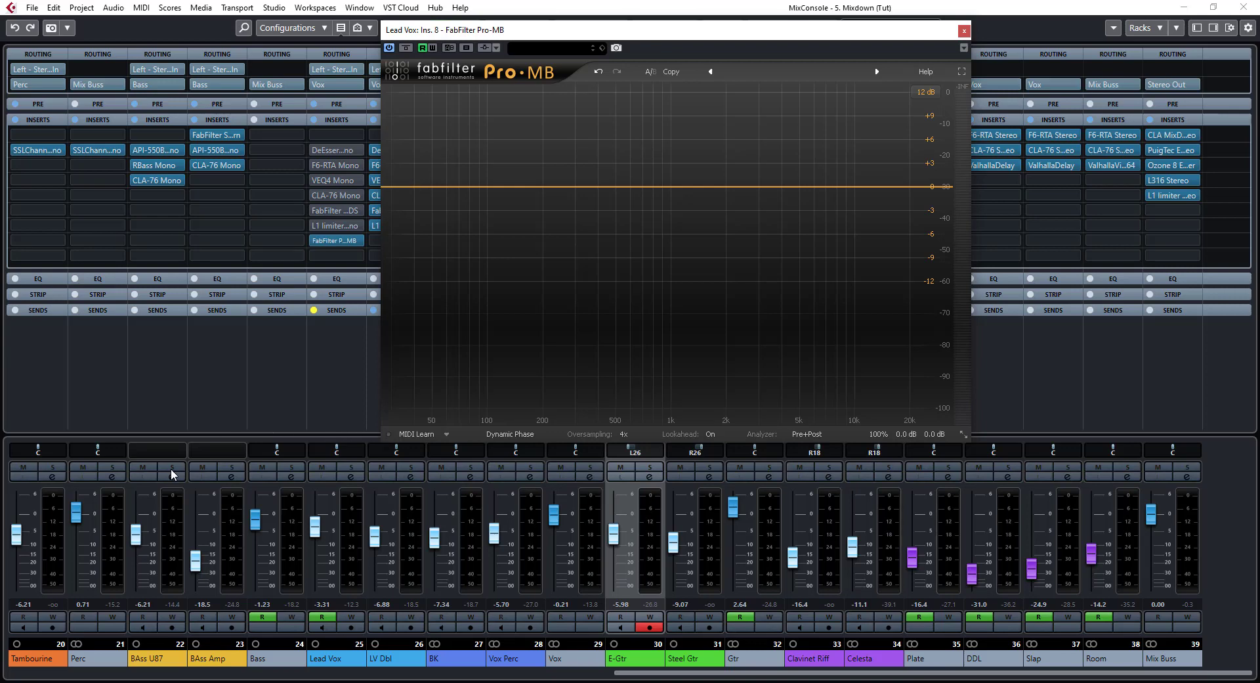
Solo the Lead Vox channel and start playback.
left_click(353, 467)
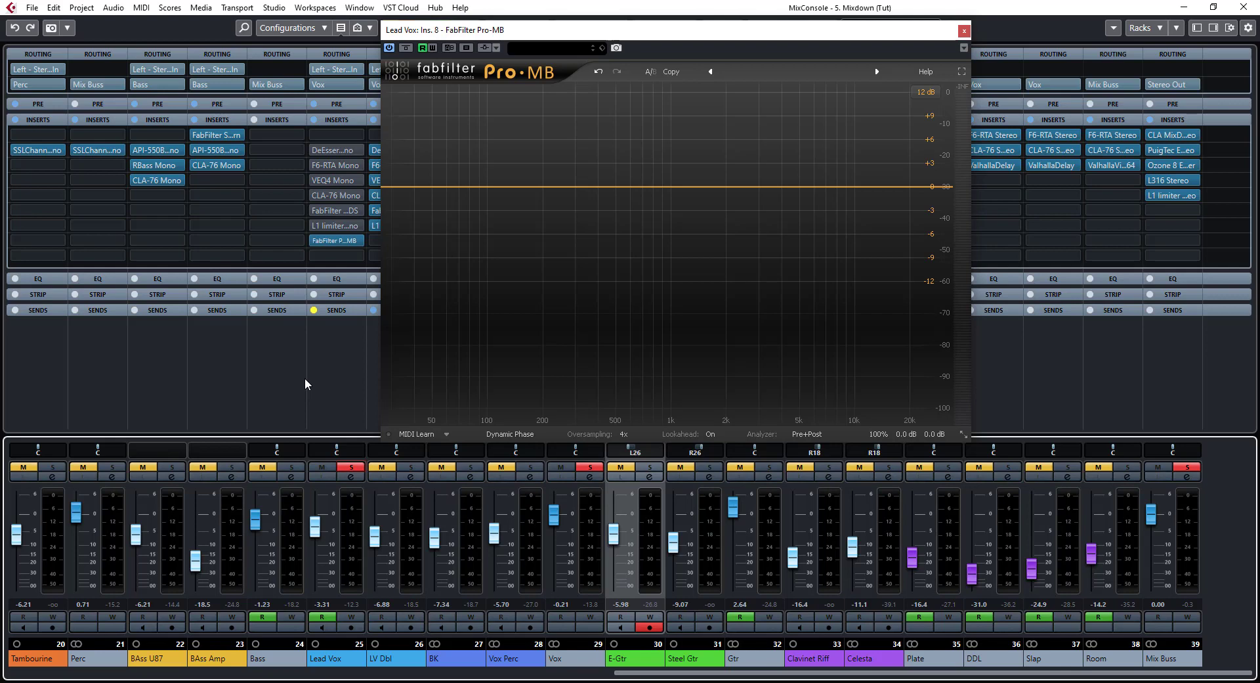
key("space")
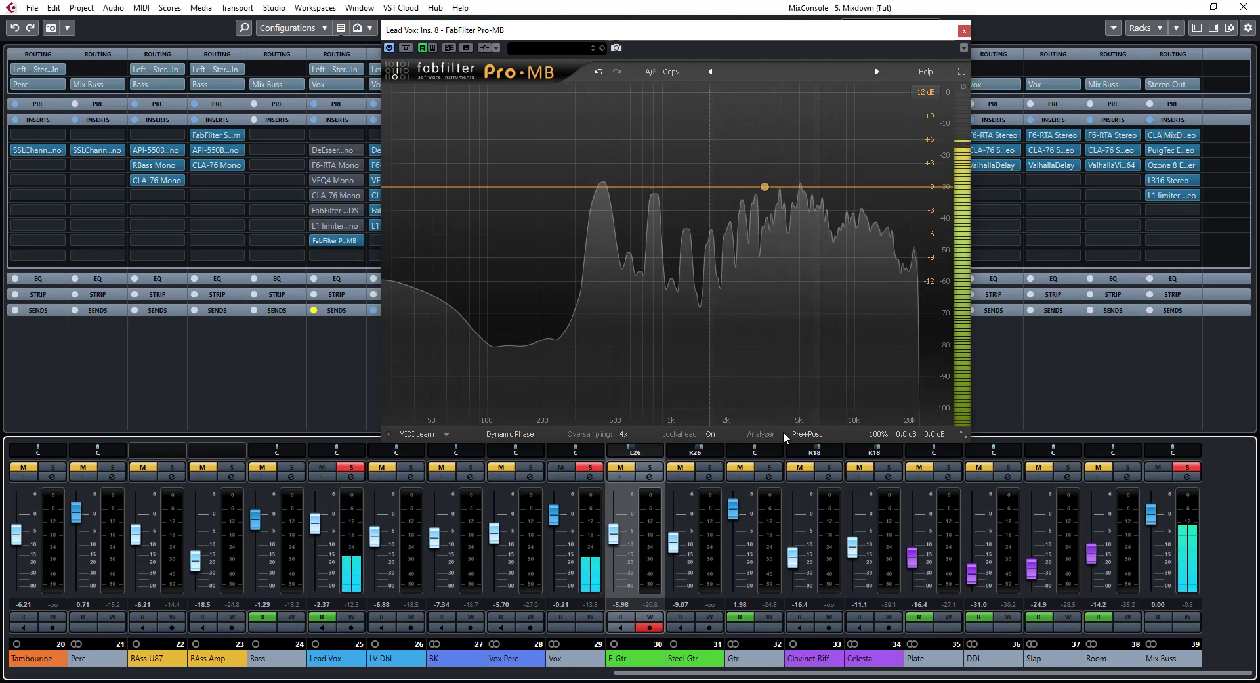
Turn off both the Pre and Post spectrum analyzers in Pro-MB.
left_click(809, 435)
left_click(759, 363)
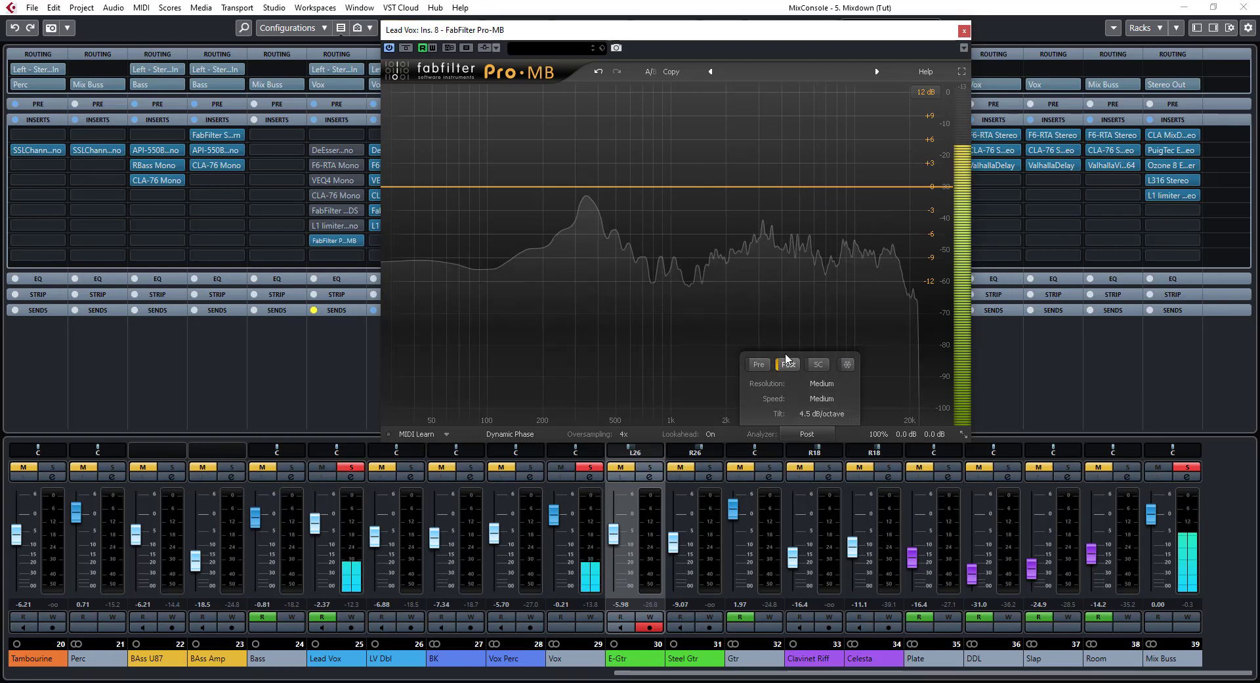
left_click(788, 365)
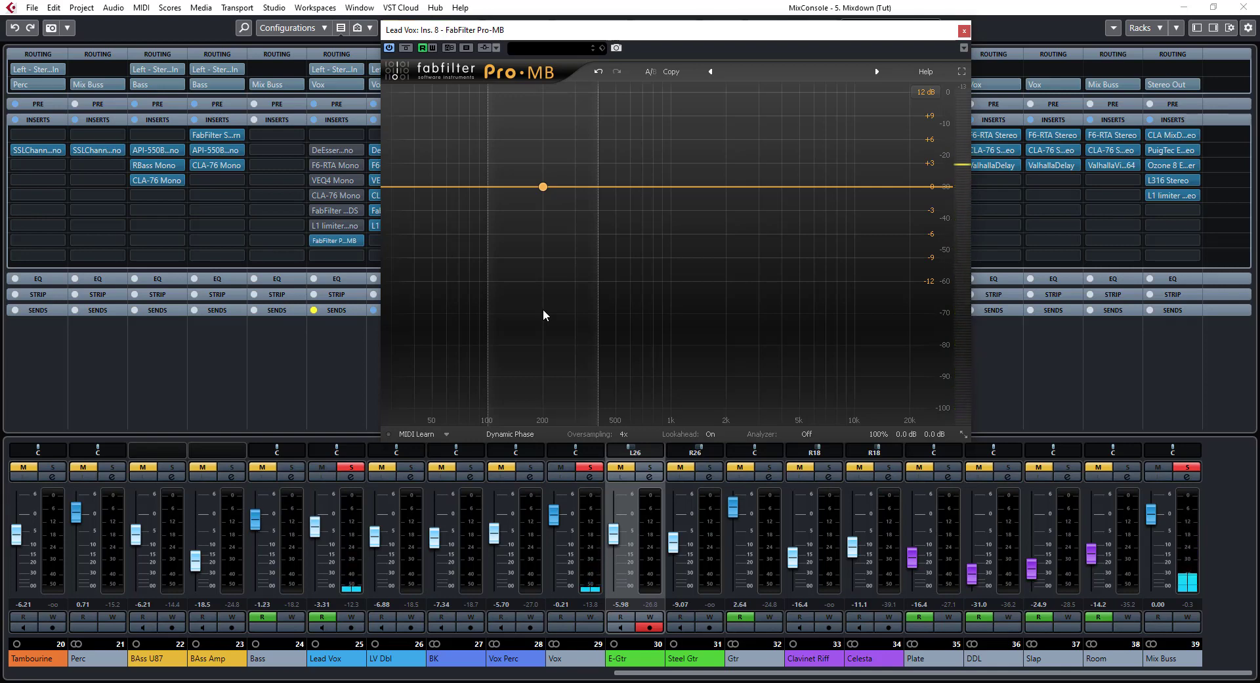
Add a low compression band below about 100 Hz with a low threshold, a range of about -9 dB and a ratio of about 4:1.
left_click(442, 188)
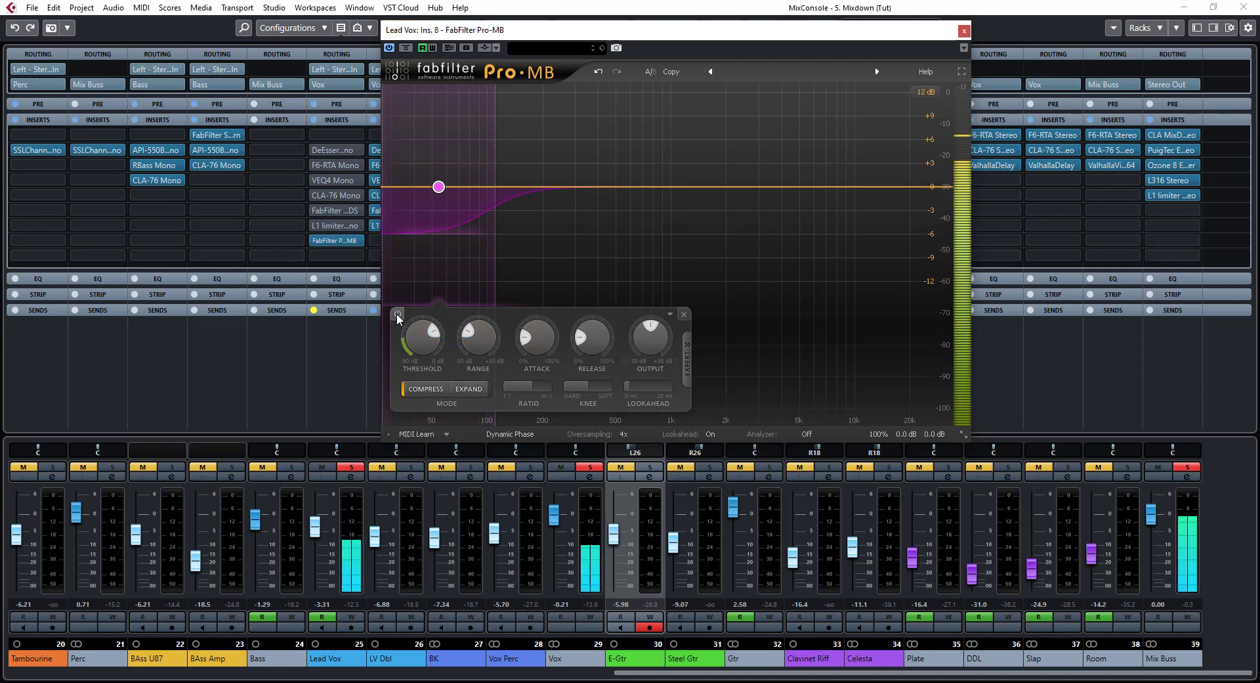
left_click_drag(421, 334, 423, 331)
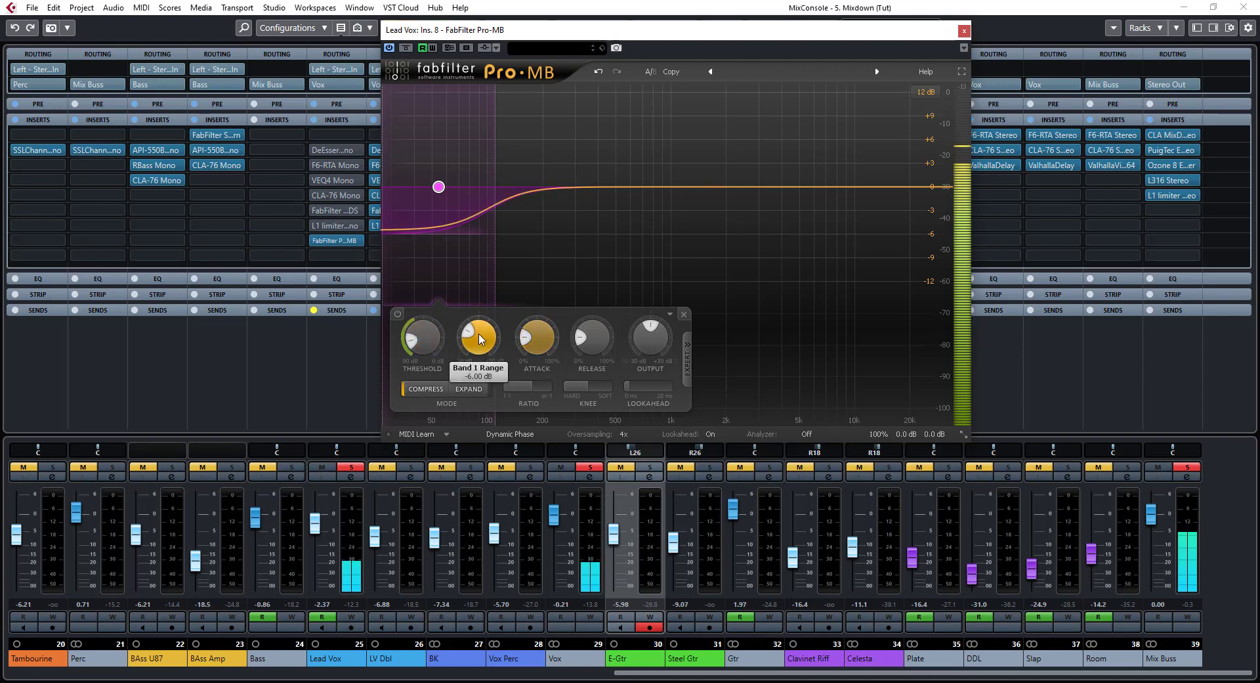
scroll(476, 341, "up", 1)
mouse_move(475, 339)
left_mouse_down()
mouse_move(468, 364)
mouse_move(468, 351)
left_mouse_up()
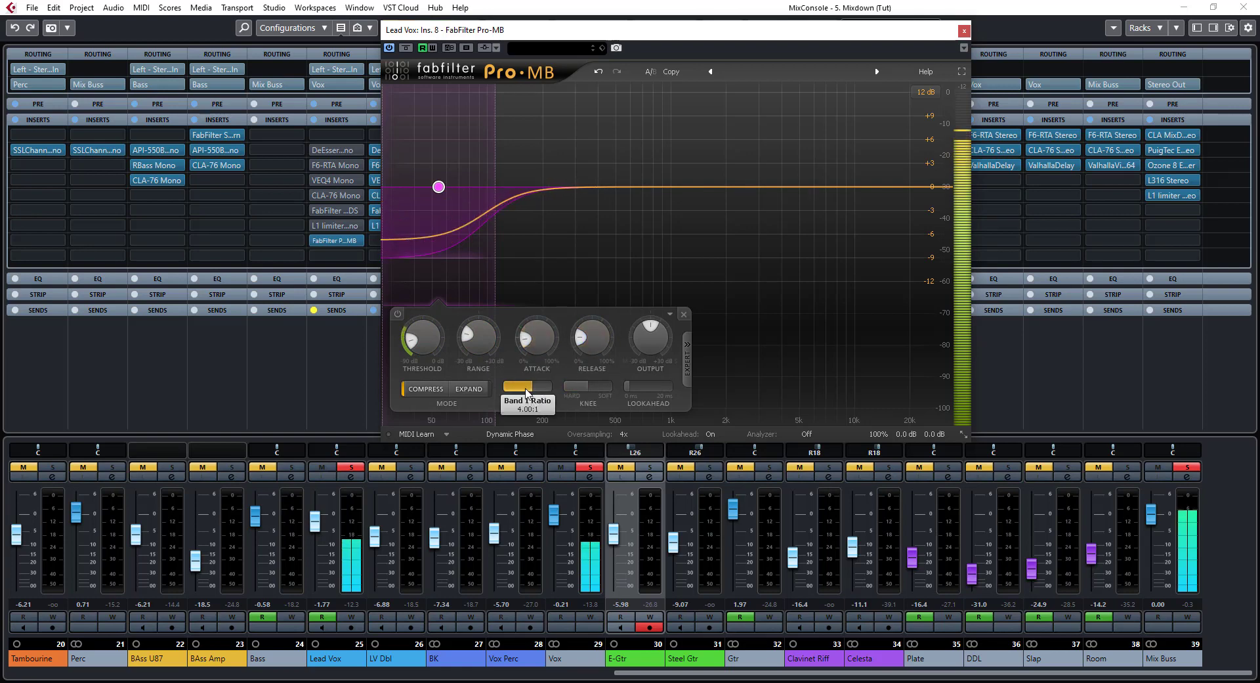
mouse_move(527, 392)
left_mouse_down()
mouse_move(513, 388)
mouse_move(528, 388)
left_mouse_up()
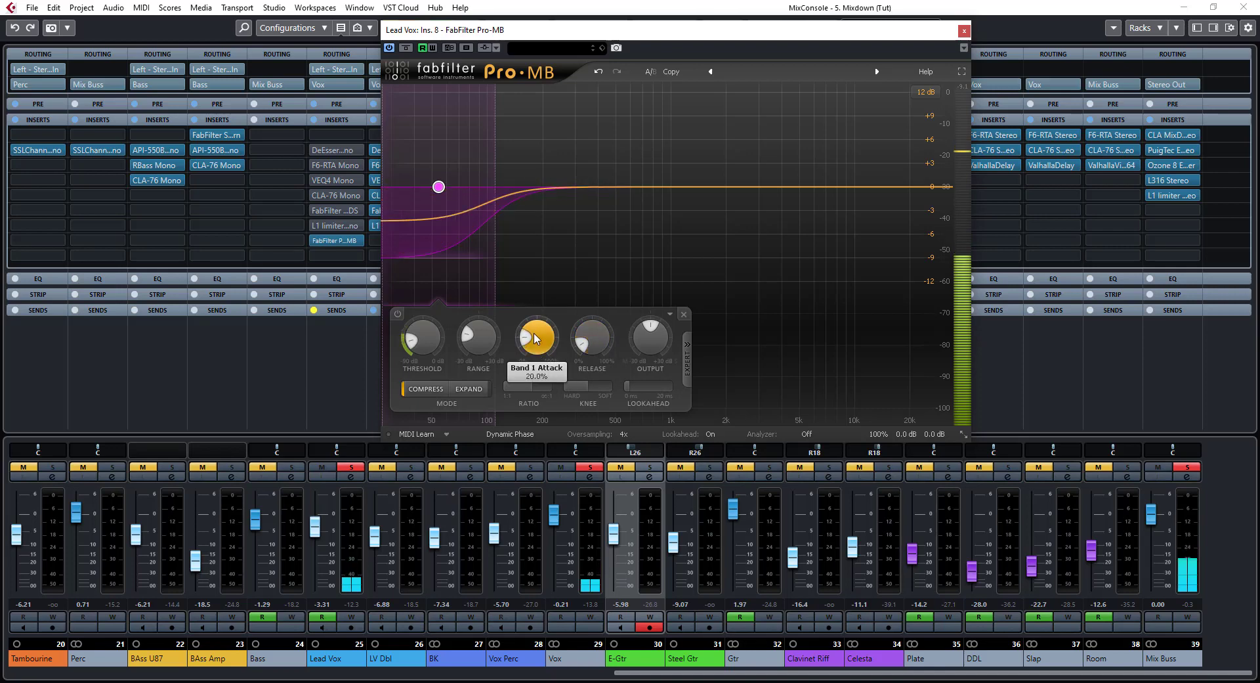
Adjust the low band's timing by ear to an attack of about 20.6% and a release of about 31%.
scroll(535, 339, "up", 1)
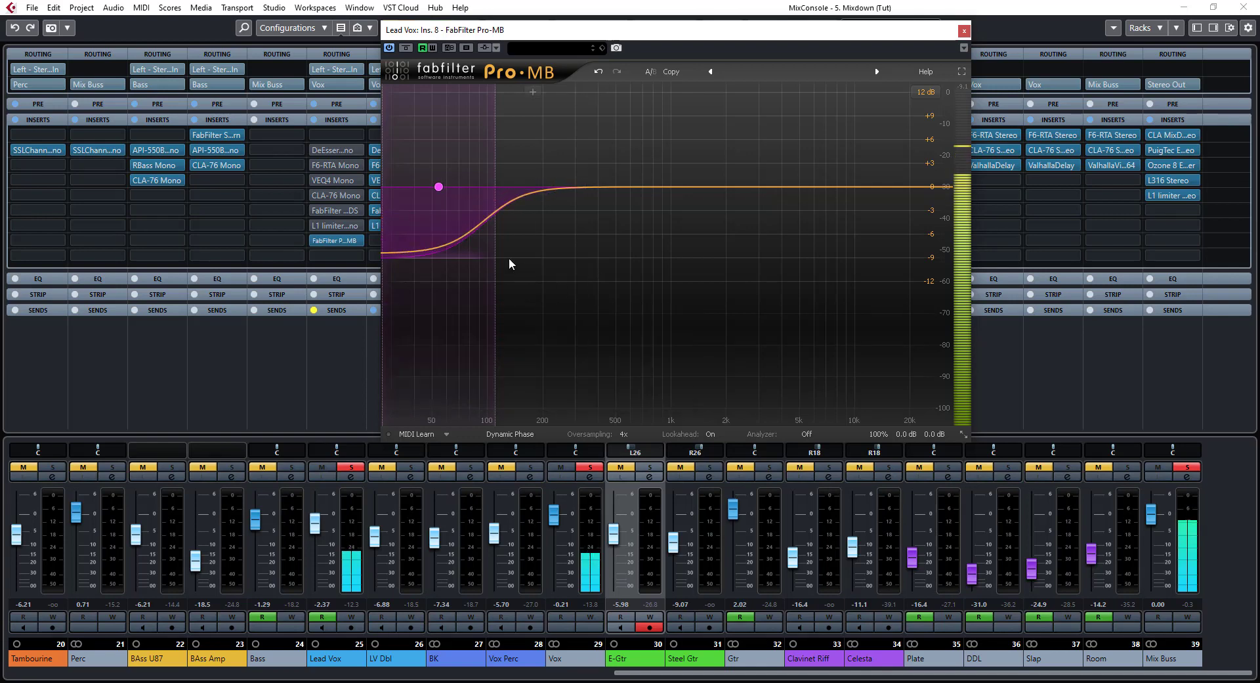
left_click(439, 186)
mouse_move(597, 367)
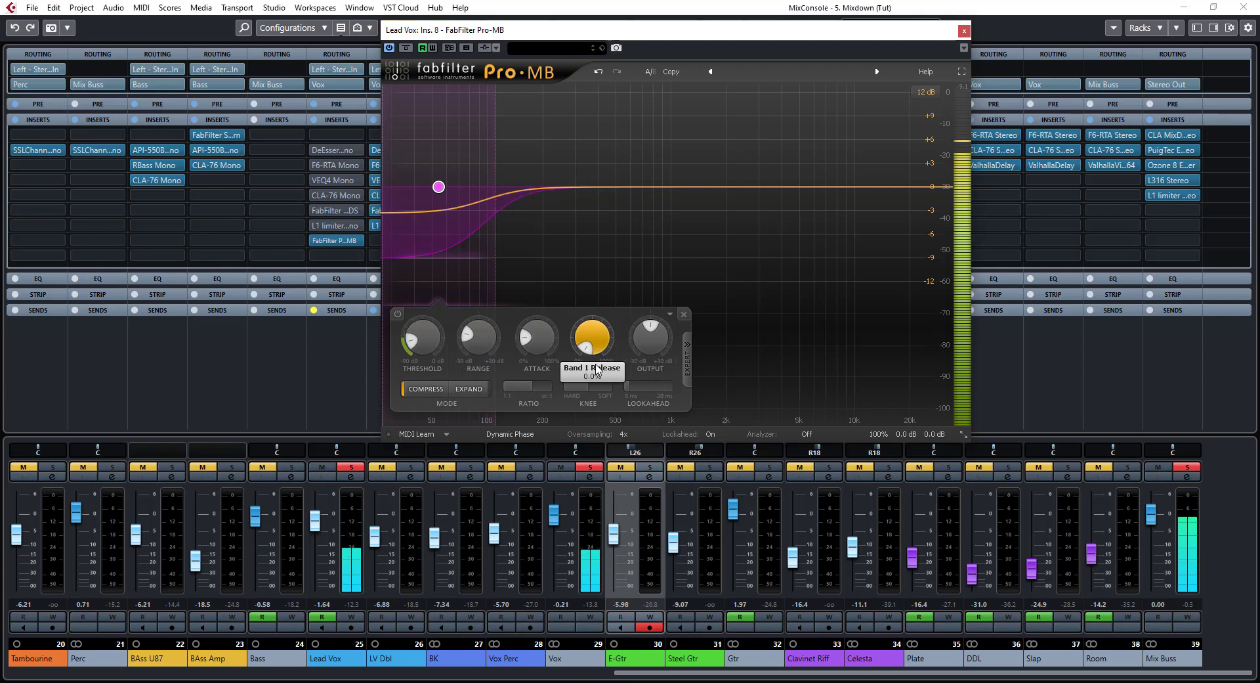
left_click_drag(591, 339, 545, 316)
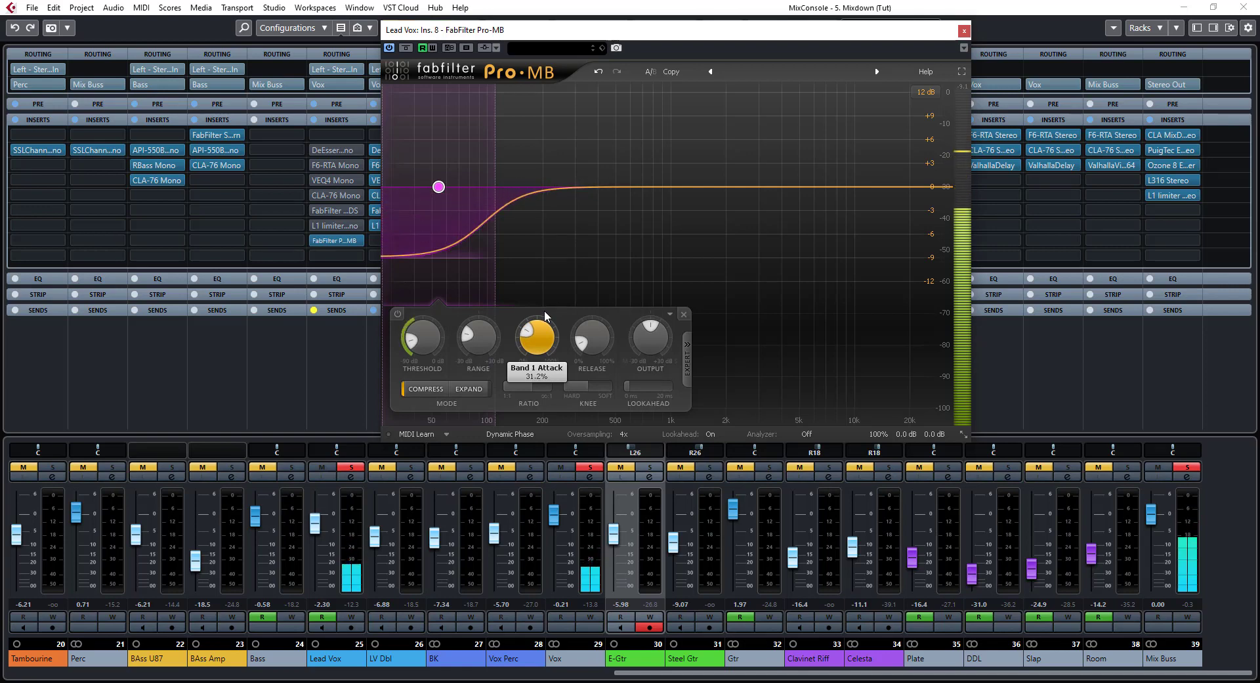
left_click_drag(546, 315, 539, 339)
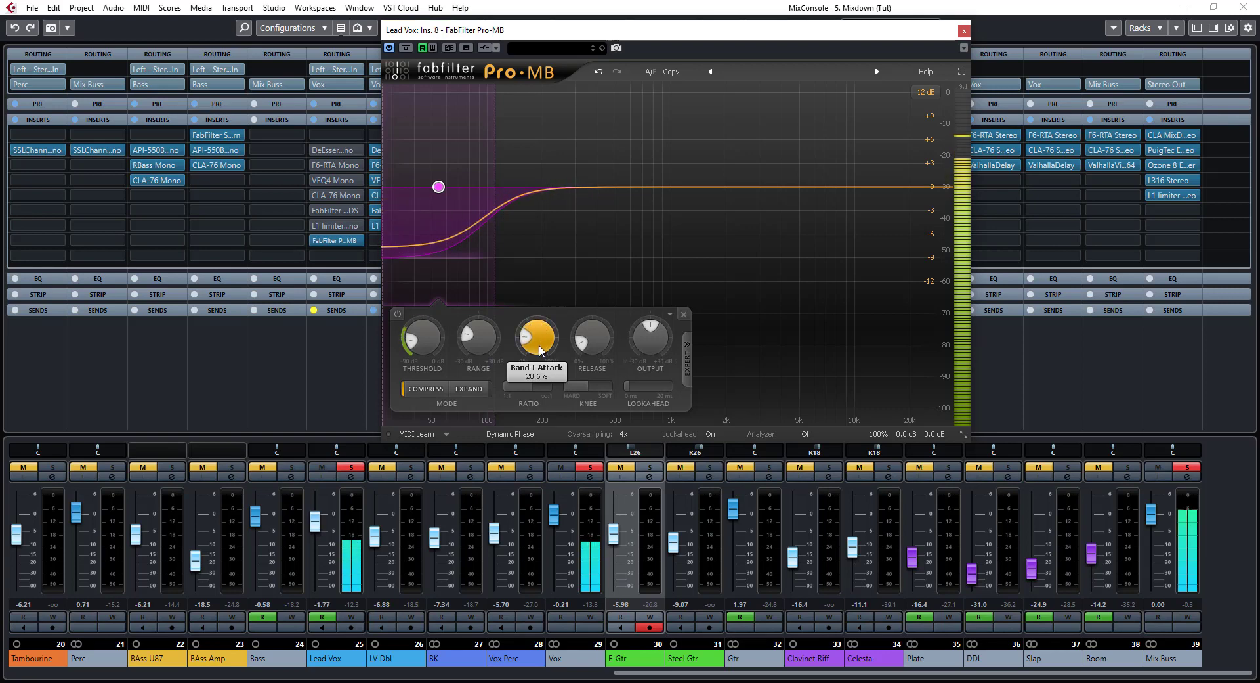
double_click(589, 339)
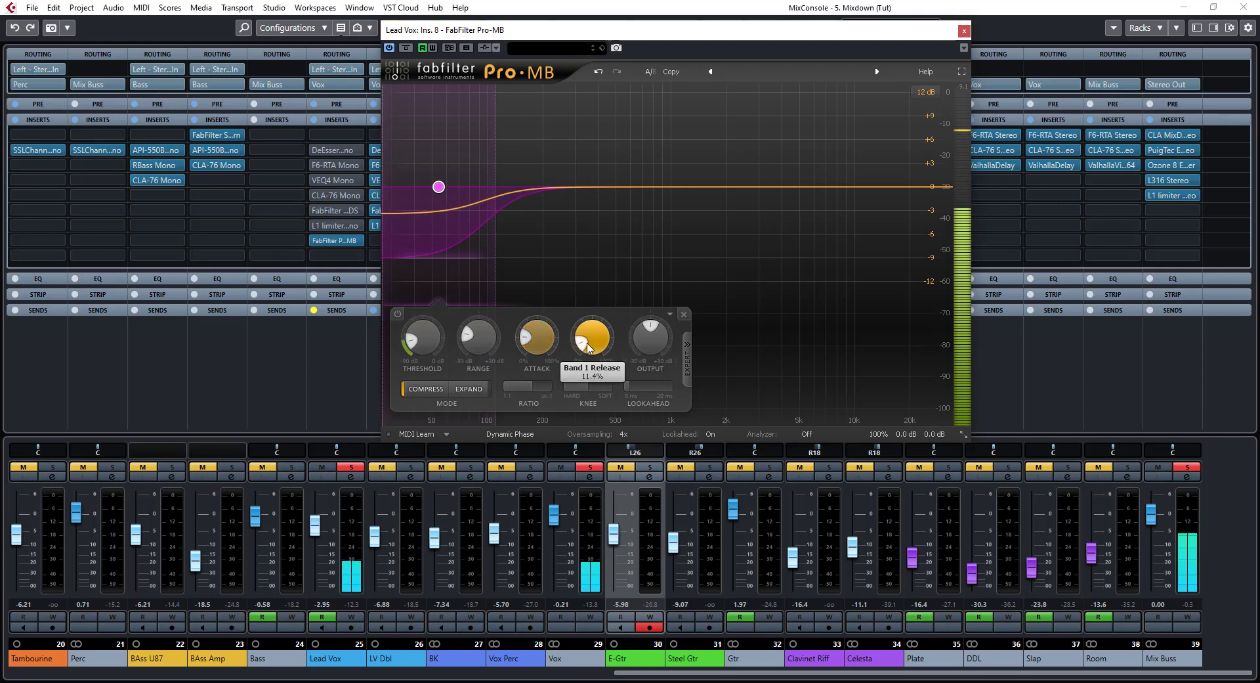
scroll(590, 339, "up", 1)
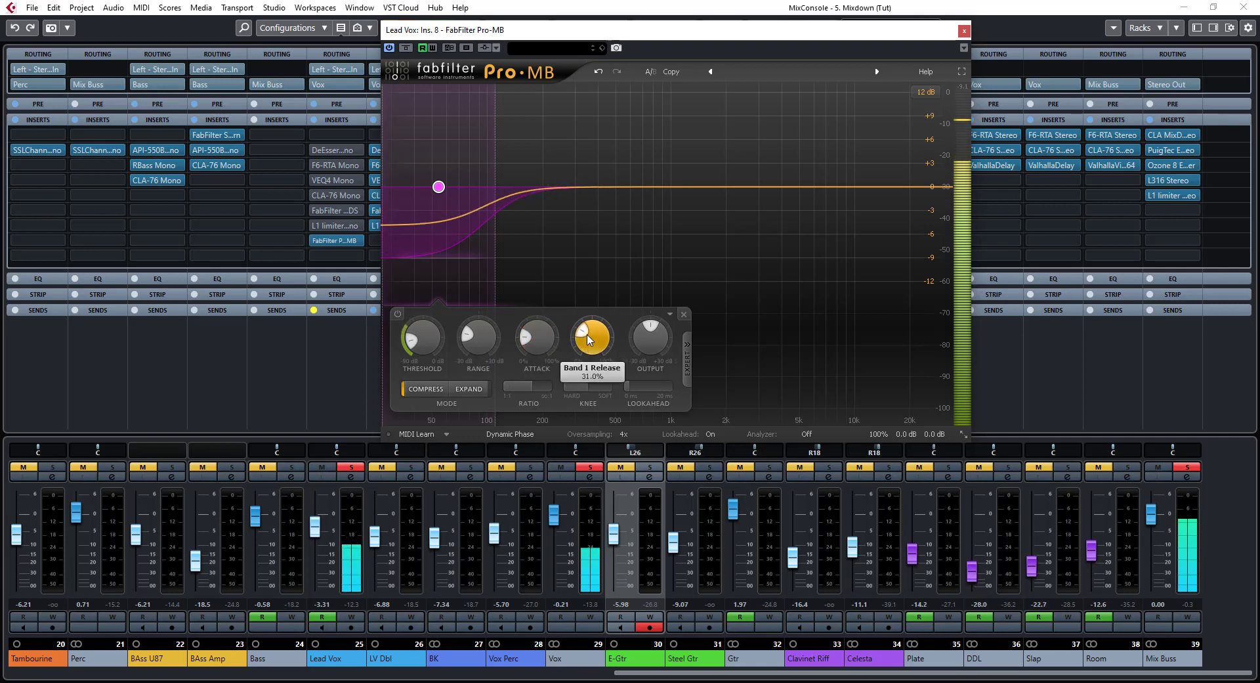
scroll(590, 339, "up", 2)
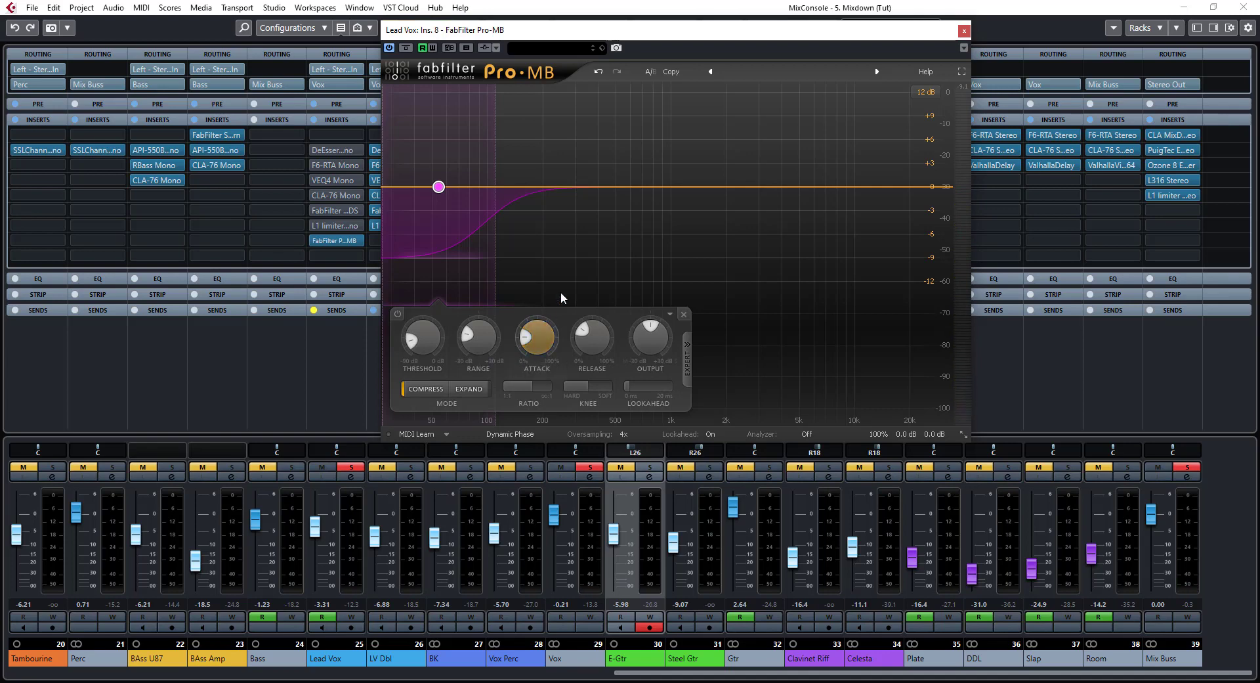
Add a low-mid compression band centred at about 385 Hz and lower its threshold to about -30 dB.
left_click(594, 191)
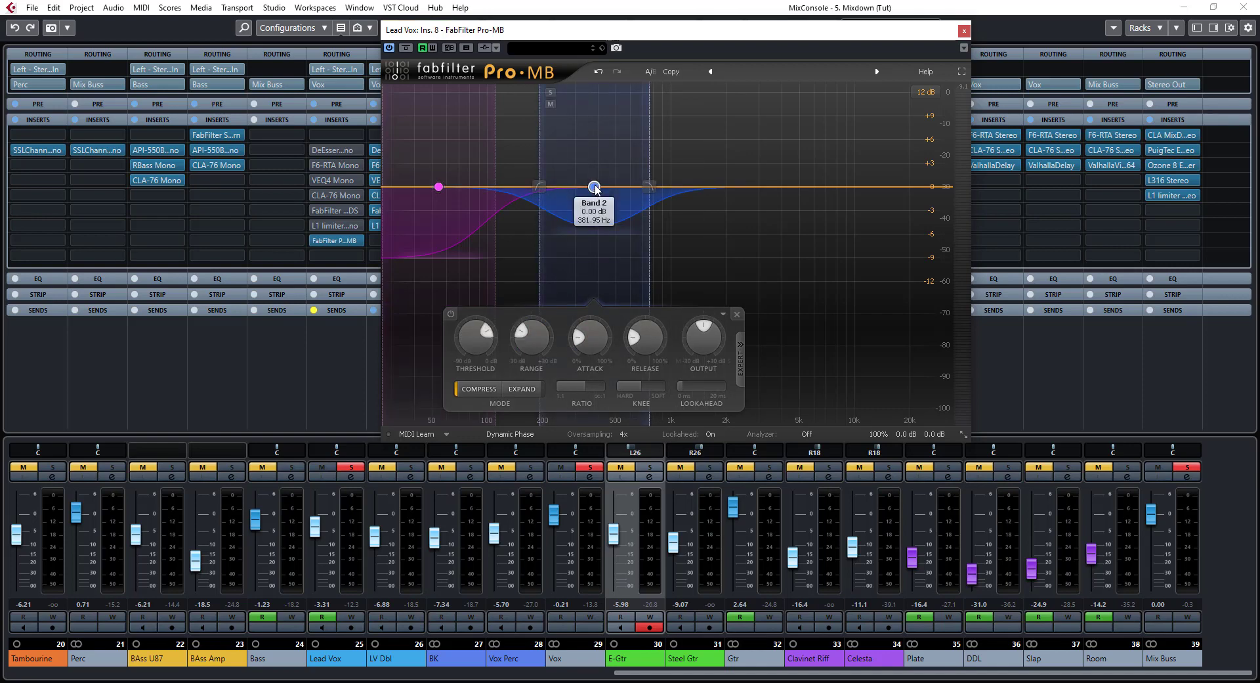
left_click_drag(595, 189, 592, 189)
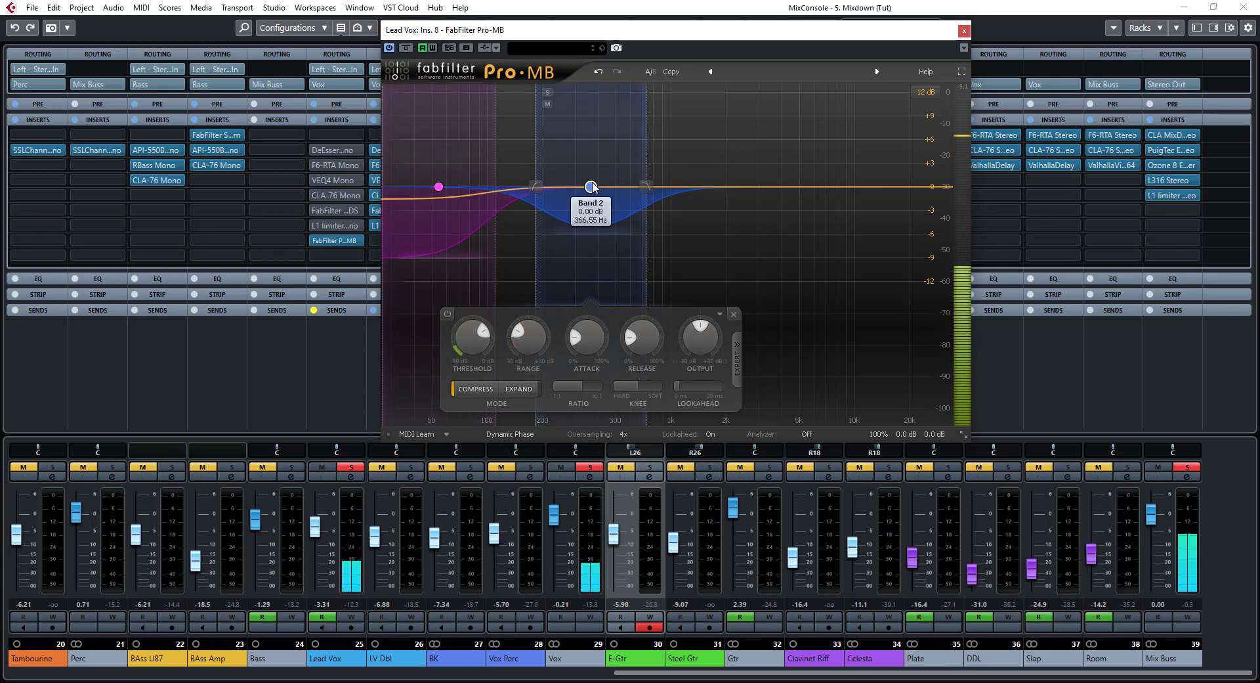
left_click_drag(592, 187, 595, 205)
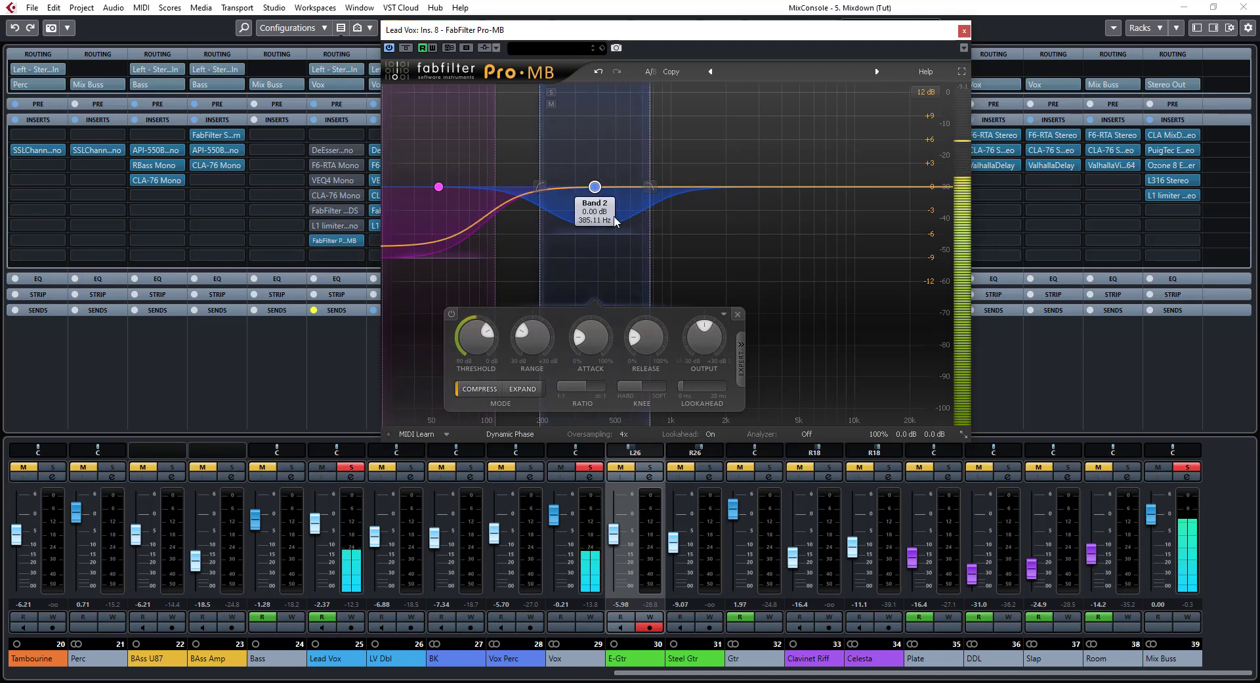
left_click_drag(462, 379, 486, 340)
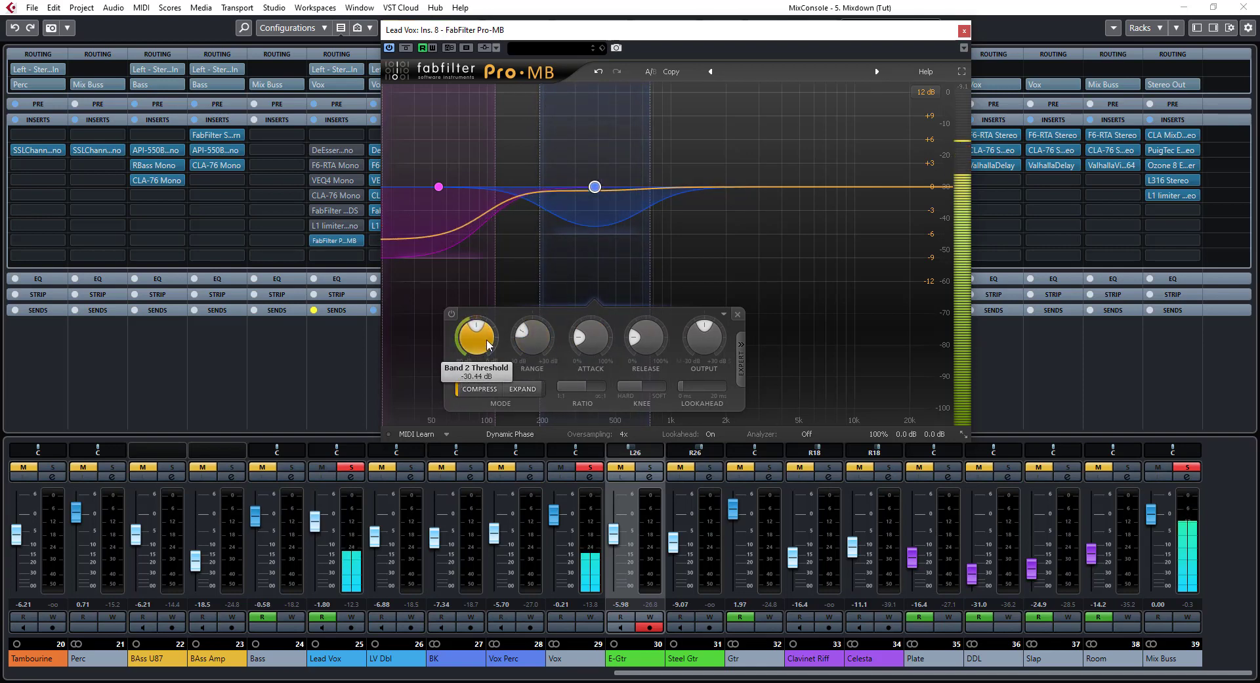
Narrow and re-centre the low-mid band slightly higher, giving it a faster release and a slower attack.
left_click_drag(595, 190, 566, 185)
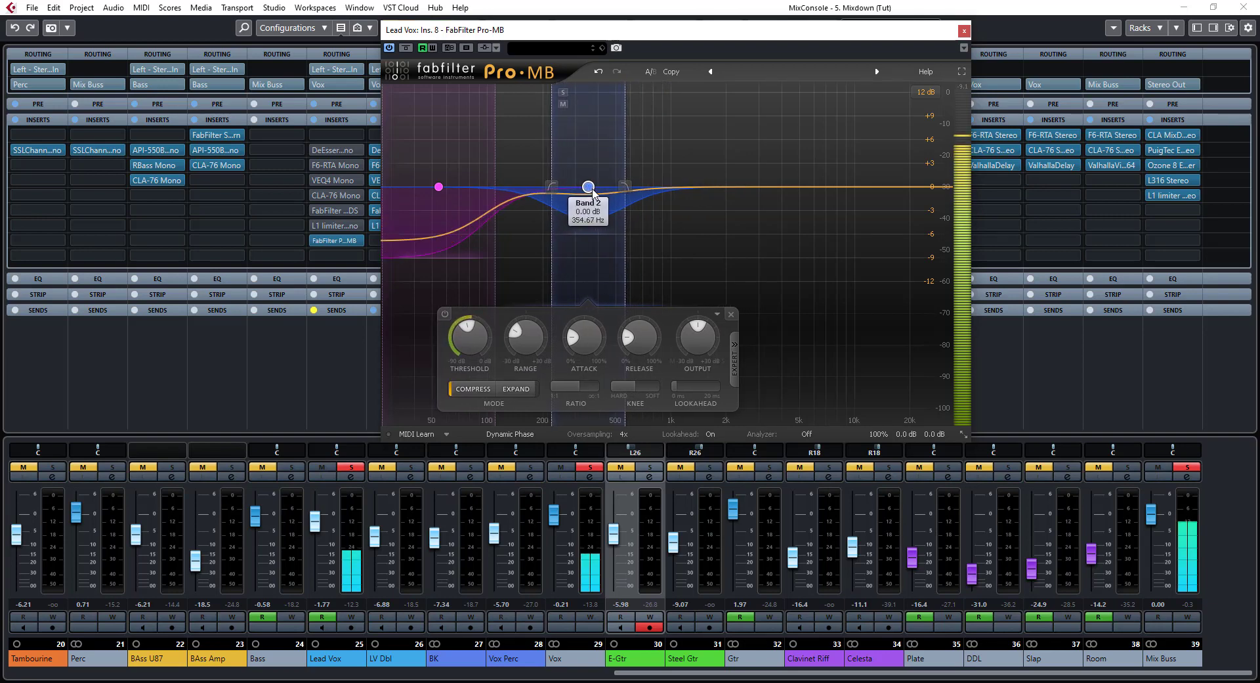
left_click_drag(597, 187, 603, 184)
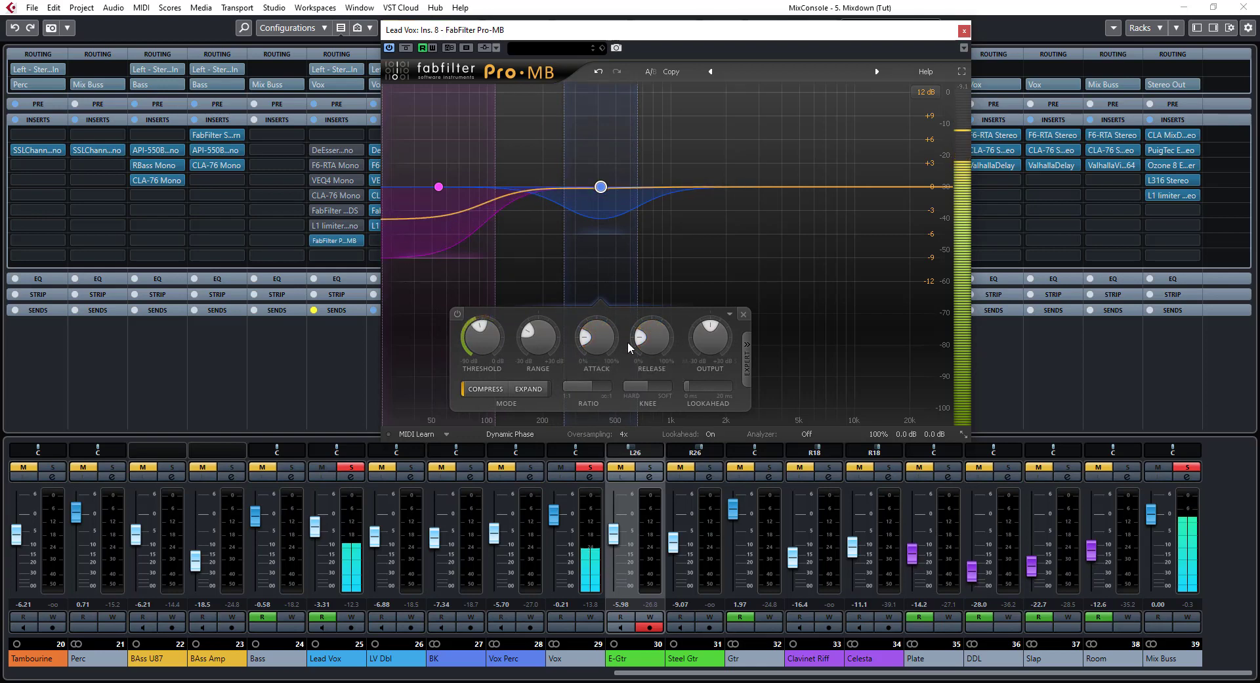
left_click_drag(644, 335, 655, 345)
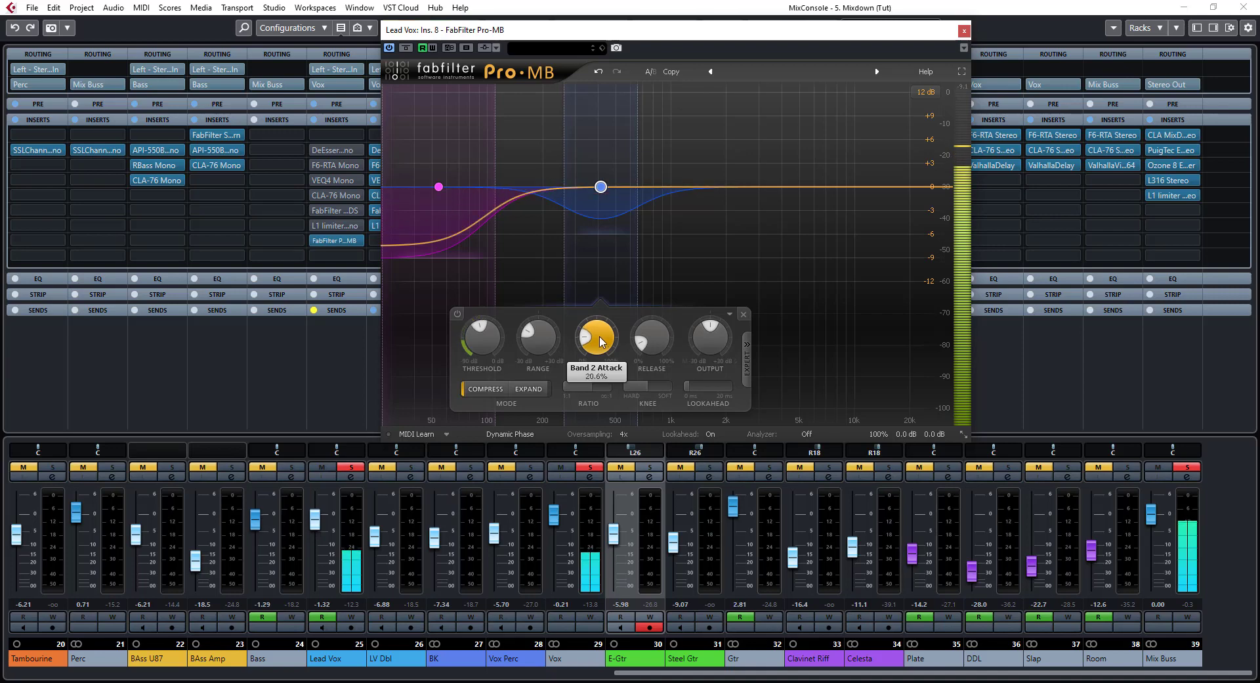
left_click_drag(602, 340, 615, 316)
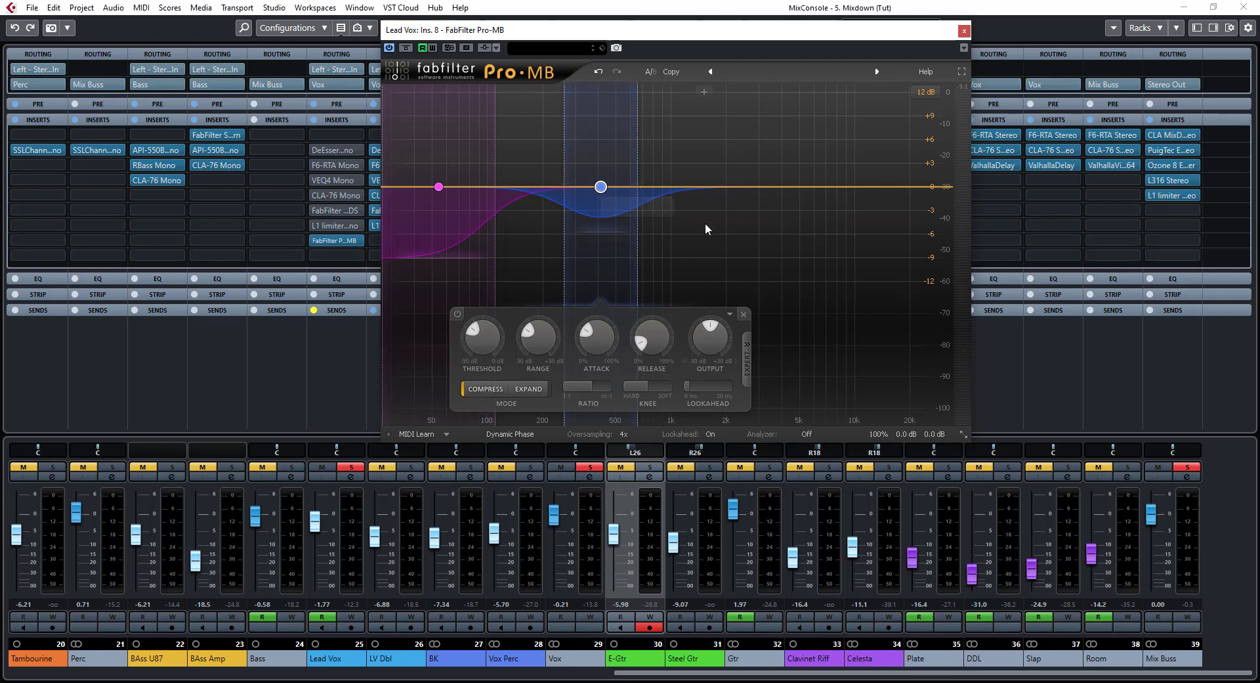
Add an upper-mid compression band, lower its threshold, narrow its width and centre it by ear just above 2 kHz during playback.
key("space")
left_click(759, 188)
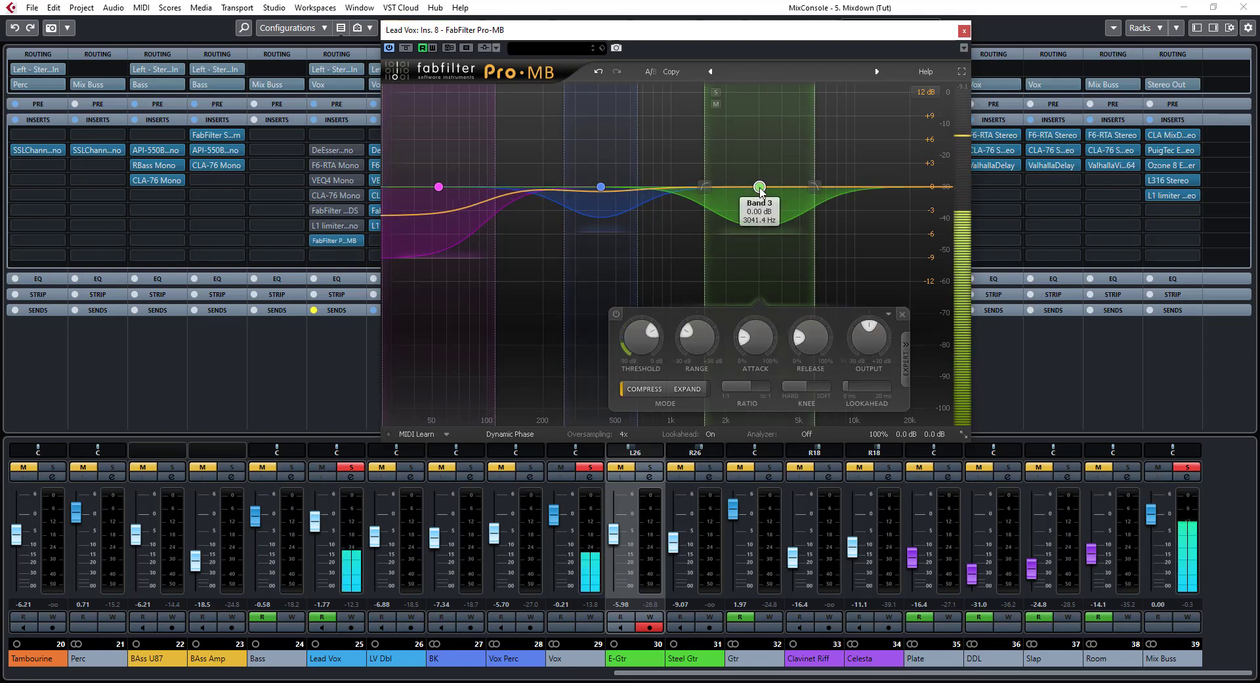
left_click_drag(643, 335, 631, 388)
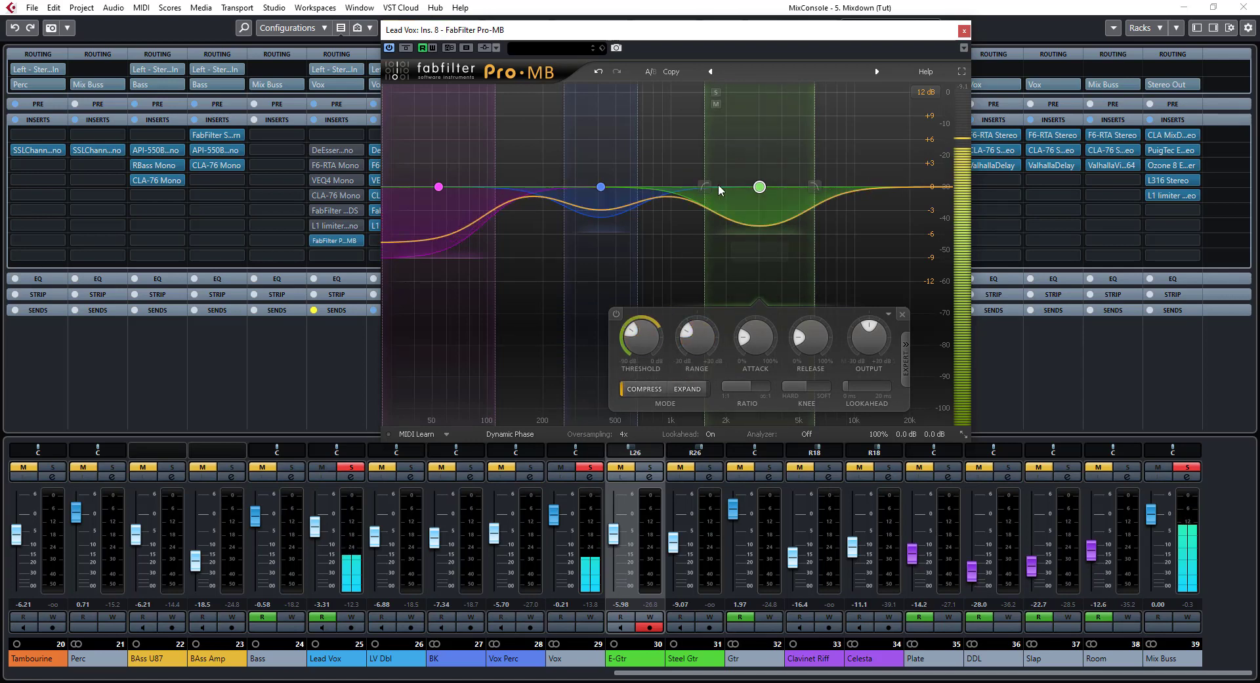
left_click_drag(718, 185, 781, 191)
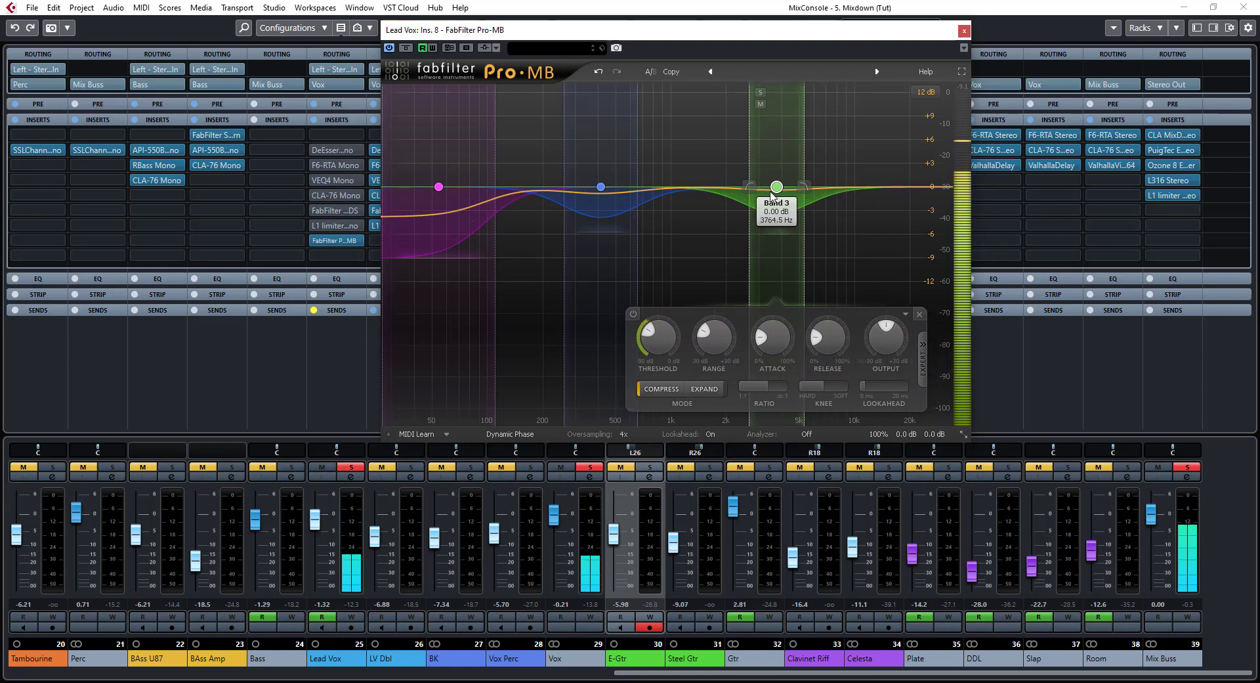
left_click_drag(784, 195, 720, 191)
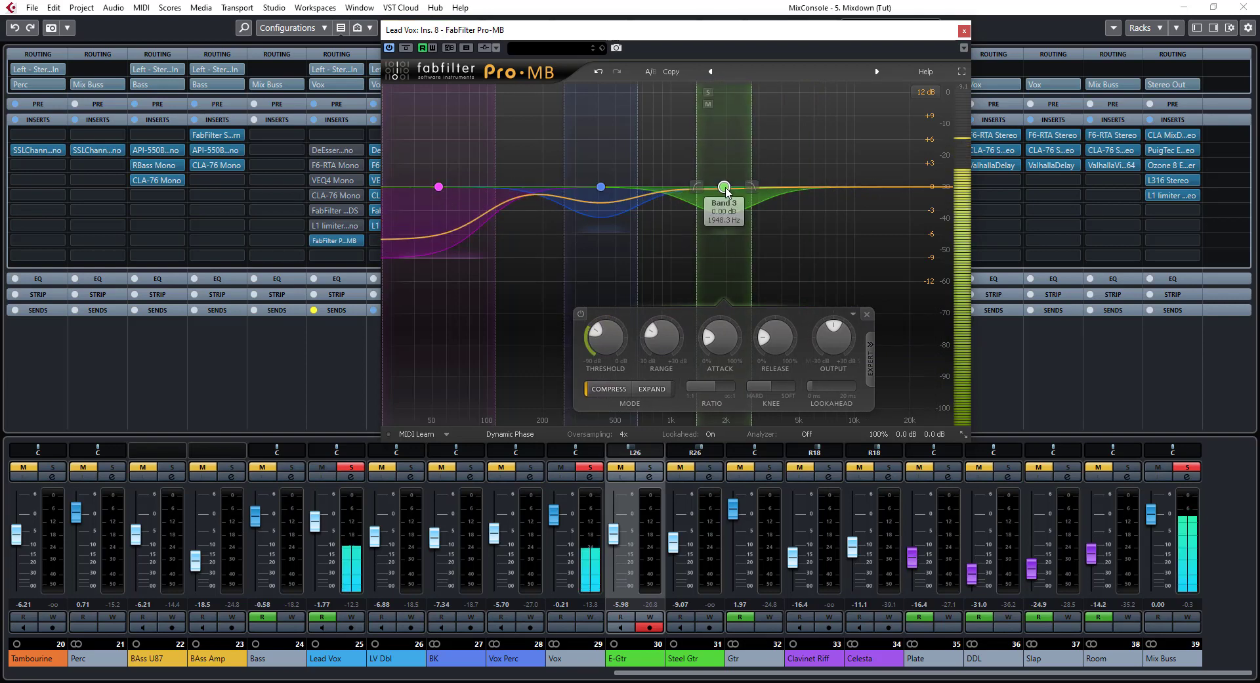
mouse_move(725, 188)
left_mouse_down()
mouse_move(740, 186)
mouse_move(727, 186)
mouse_move(733, 168)
left_mouse_up()
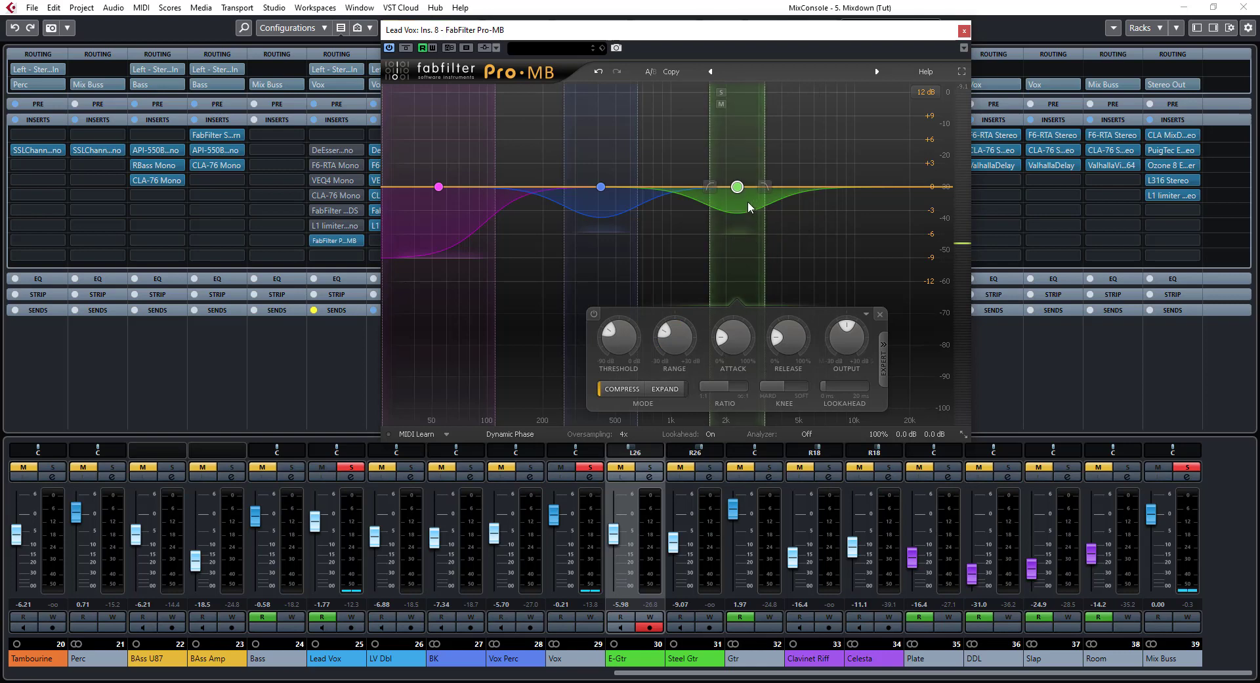
Narrow the low-mid band by lowering its upper crossover and re-centre it by ear around 400 Hz, checking it against the upper-mid band.
left_click(601, 187)
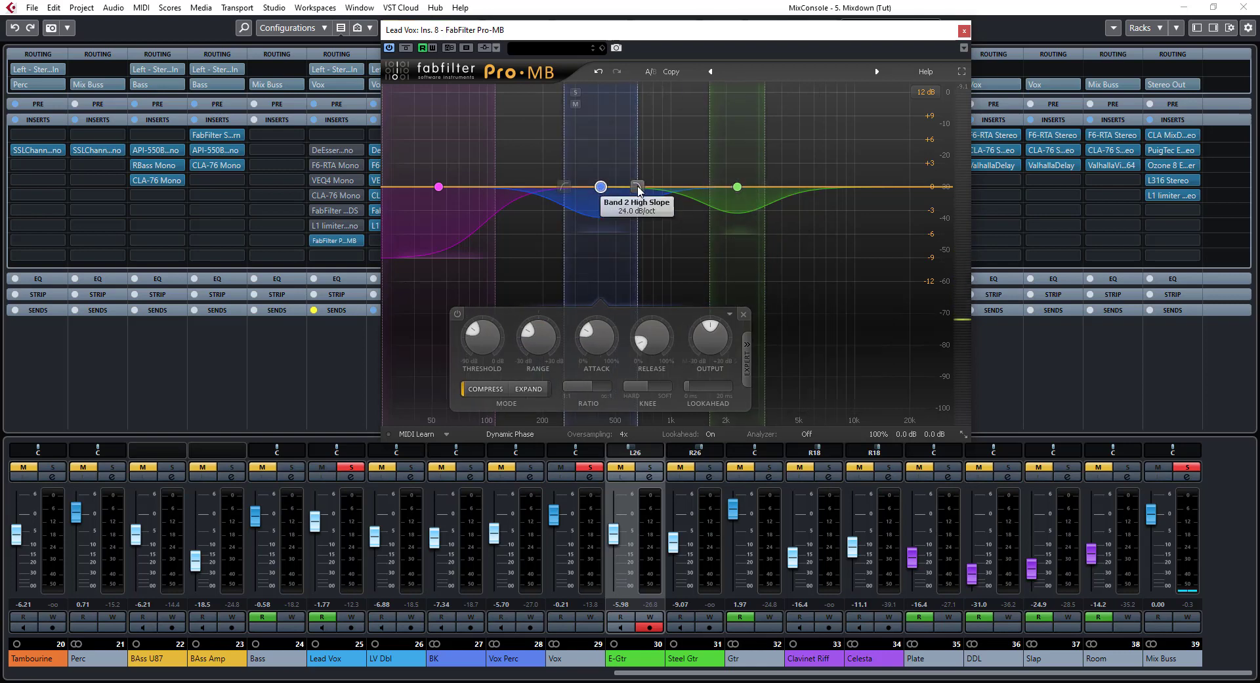
left_click_drag(637, 187, 614, 188)
key("space")
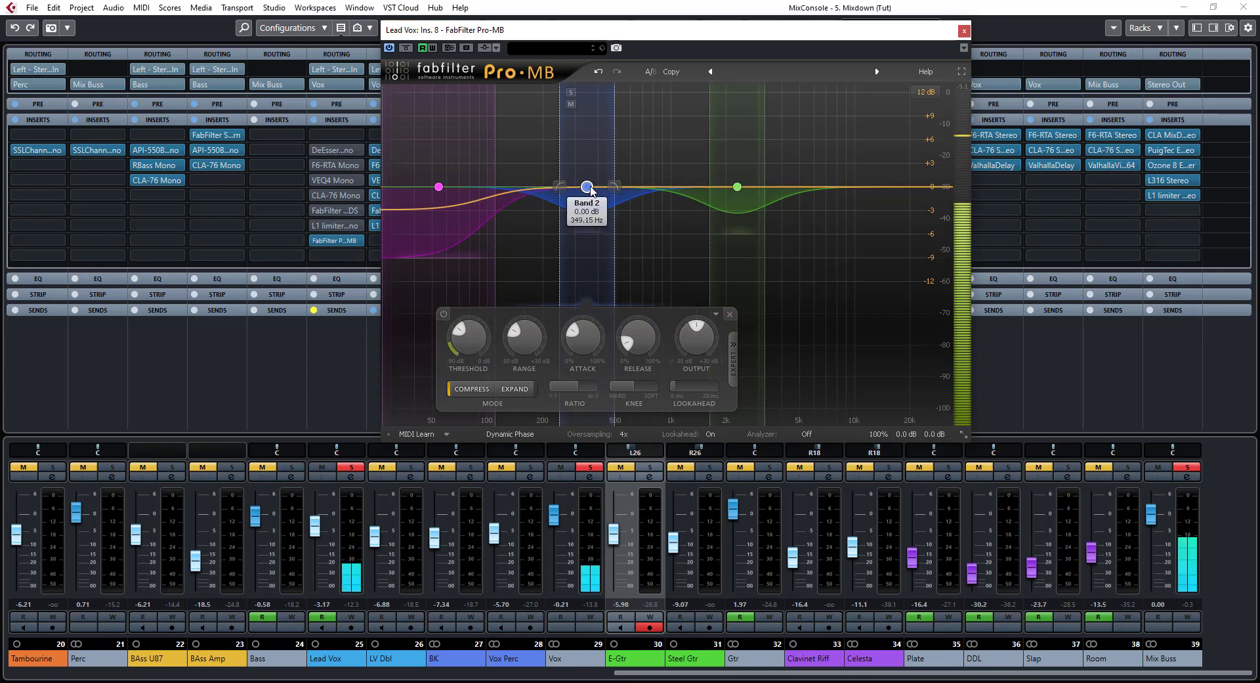
left_click_drag(590, 190, 604, 191)
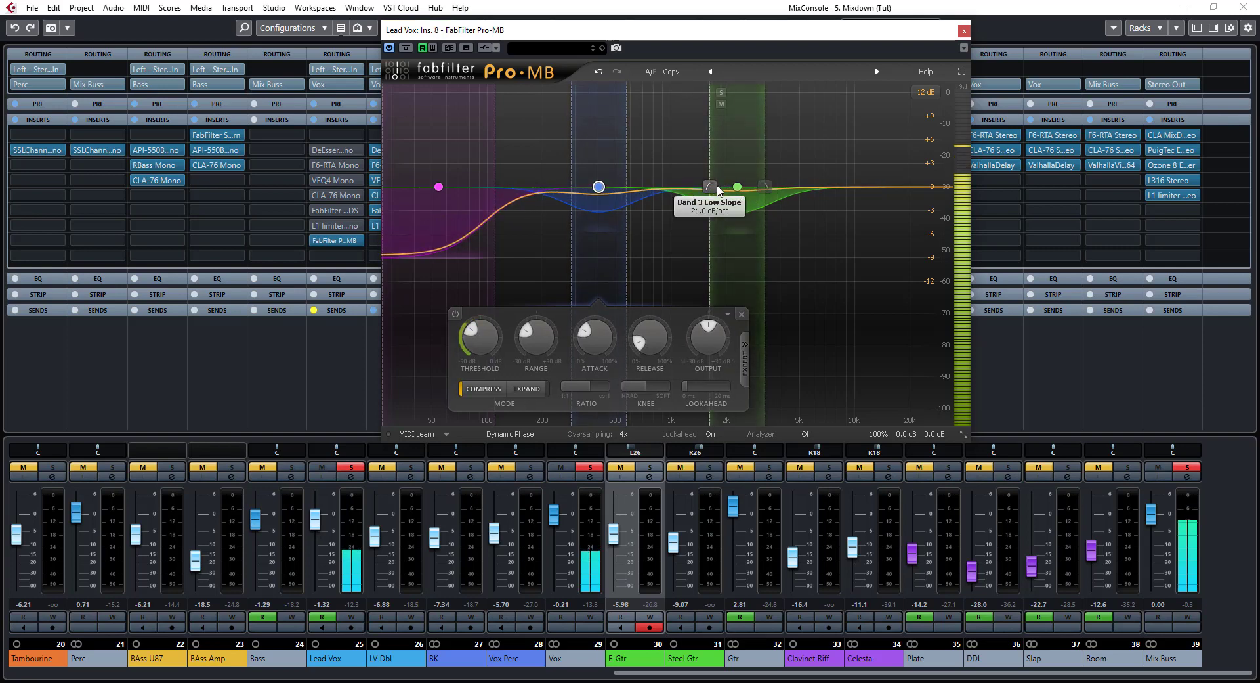
mouse_move(737, 187)
left_mouse_down()
mouse_move(750, 188)
mouse_move(737, 194)
left_mouse_up()
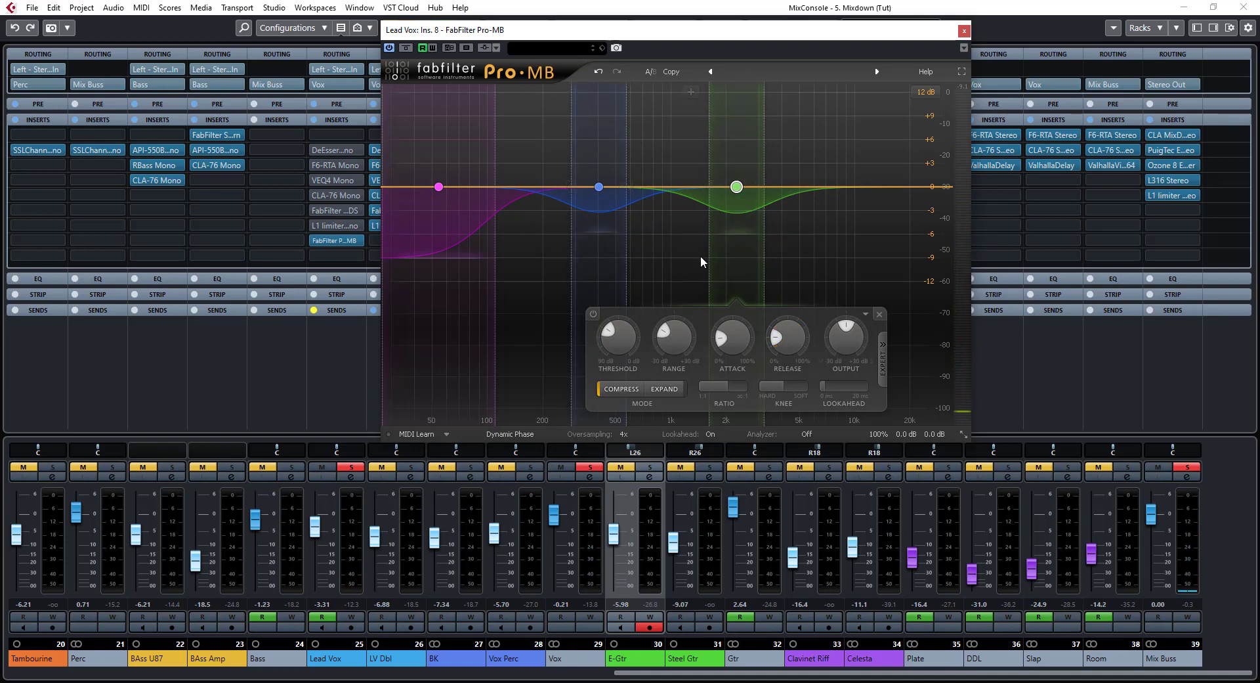
left_click(821, 186)
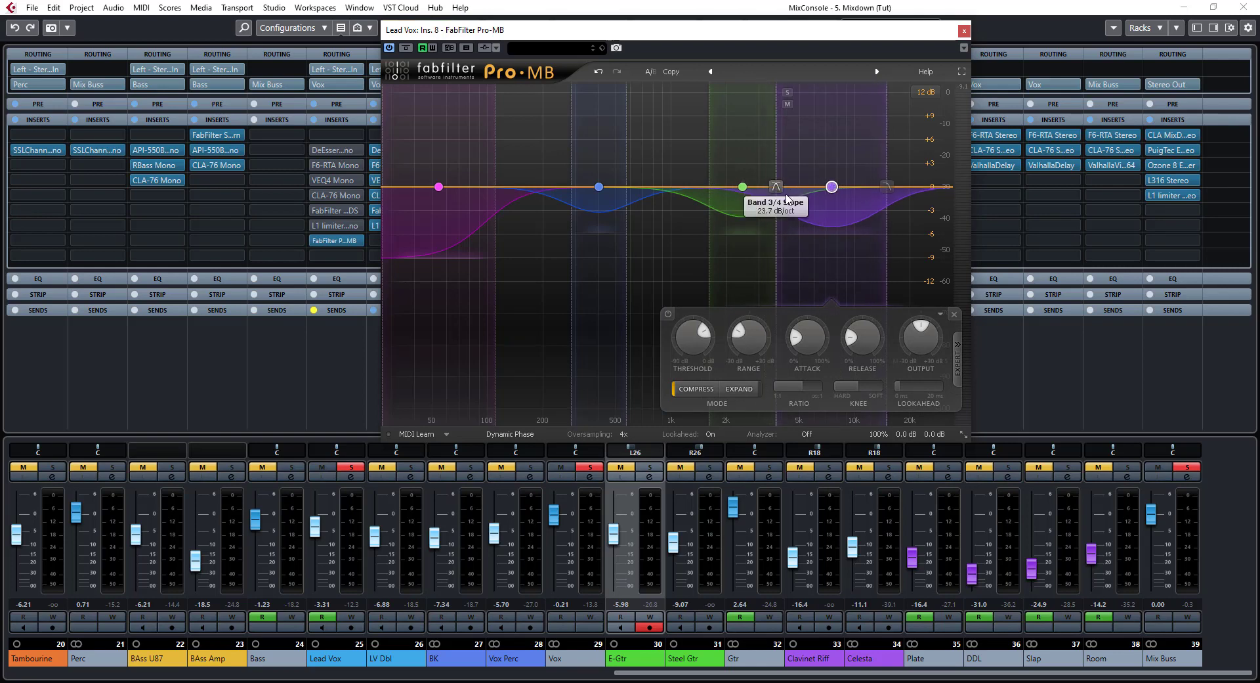
left_click_drag(829, 192, 838, 202)
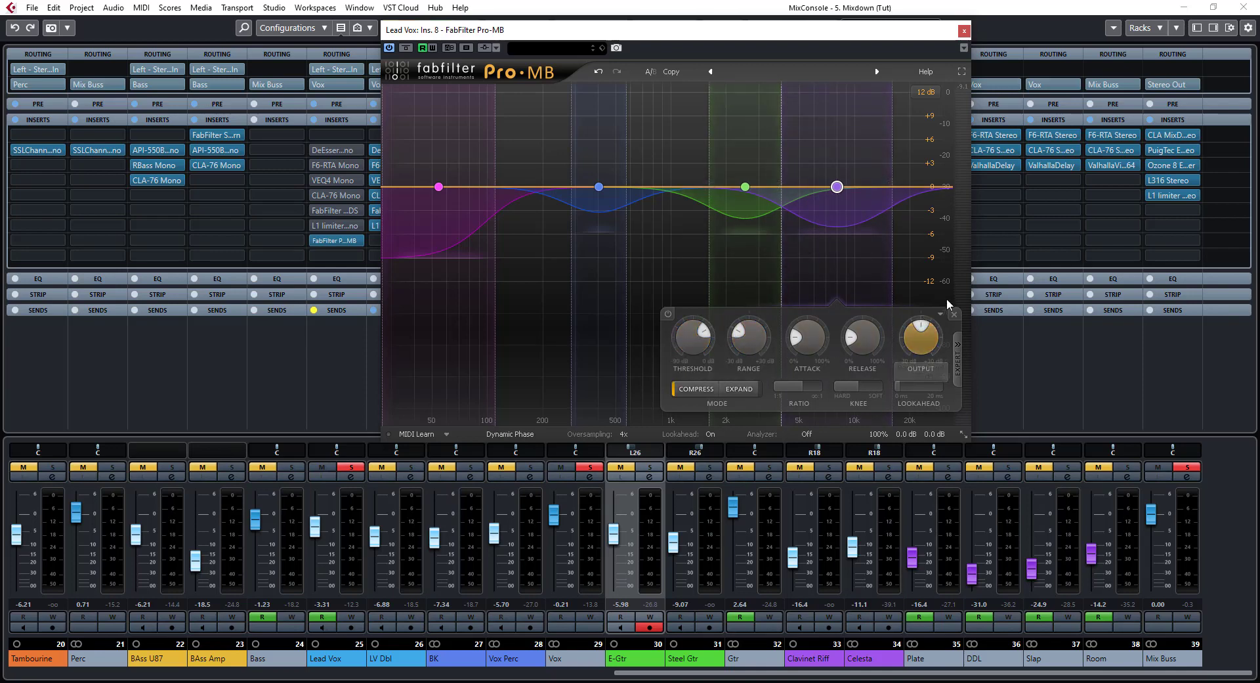
left_click(953, 315)
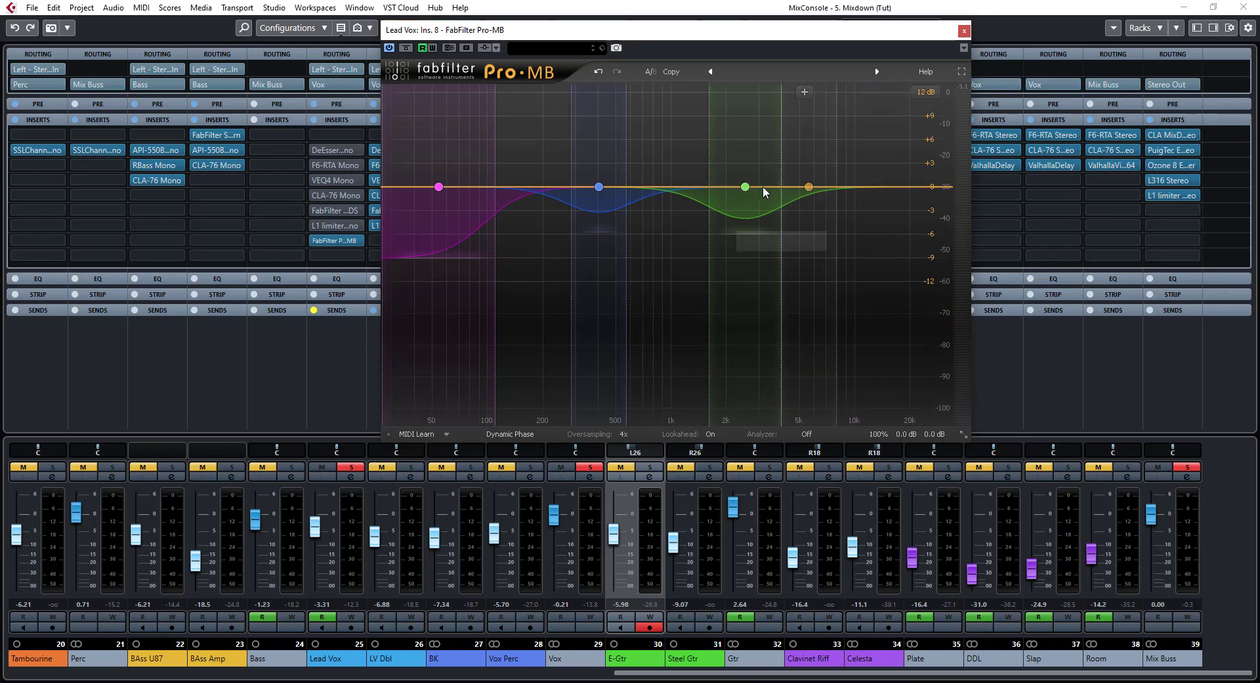
left_click_drag(780, 186, 762, 192)
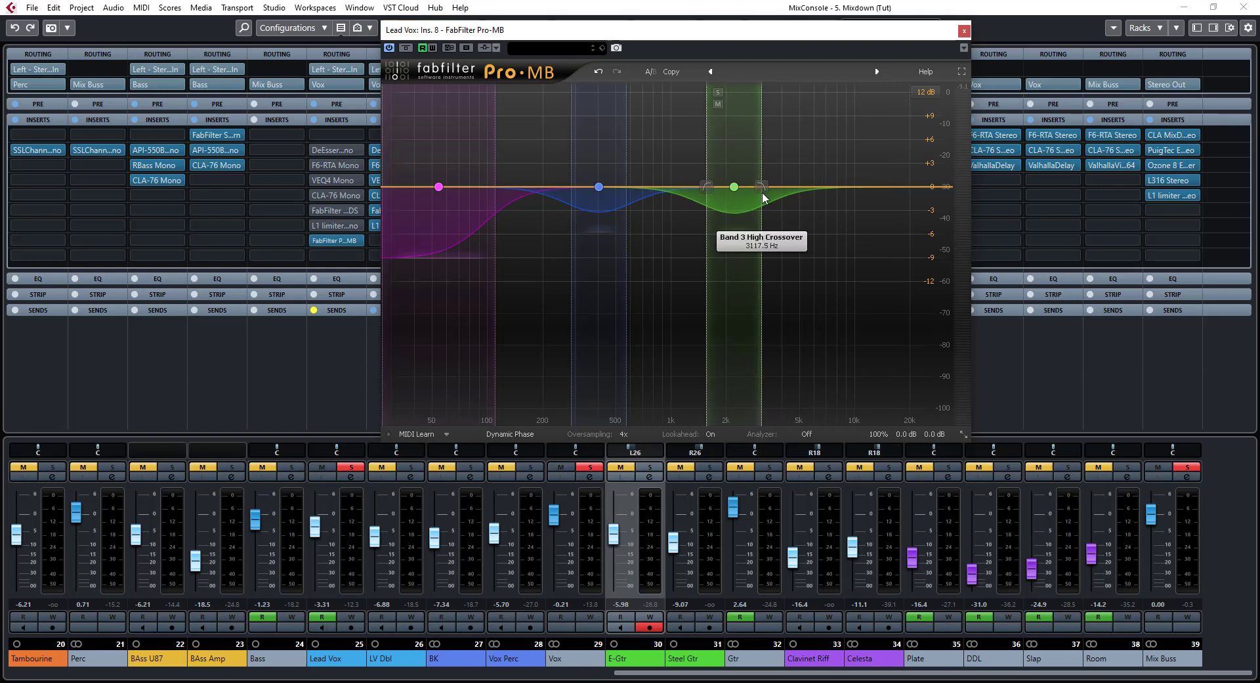
left_click(598, 71)
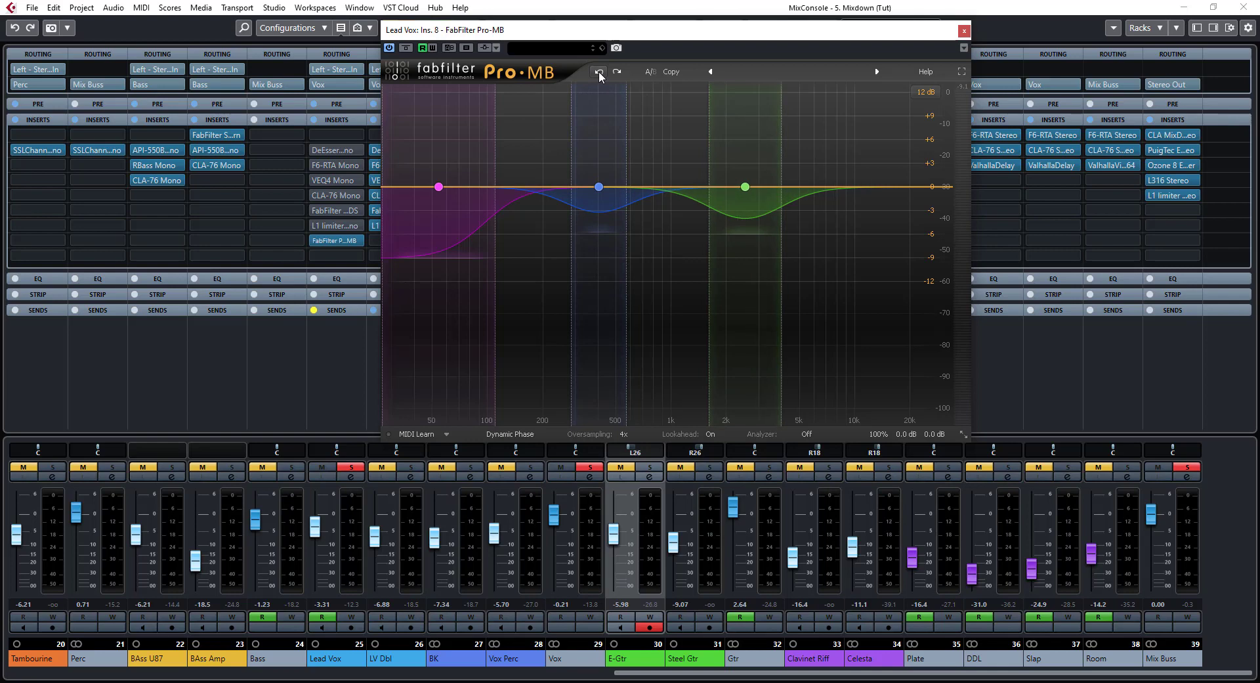
left_click(599, 71)
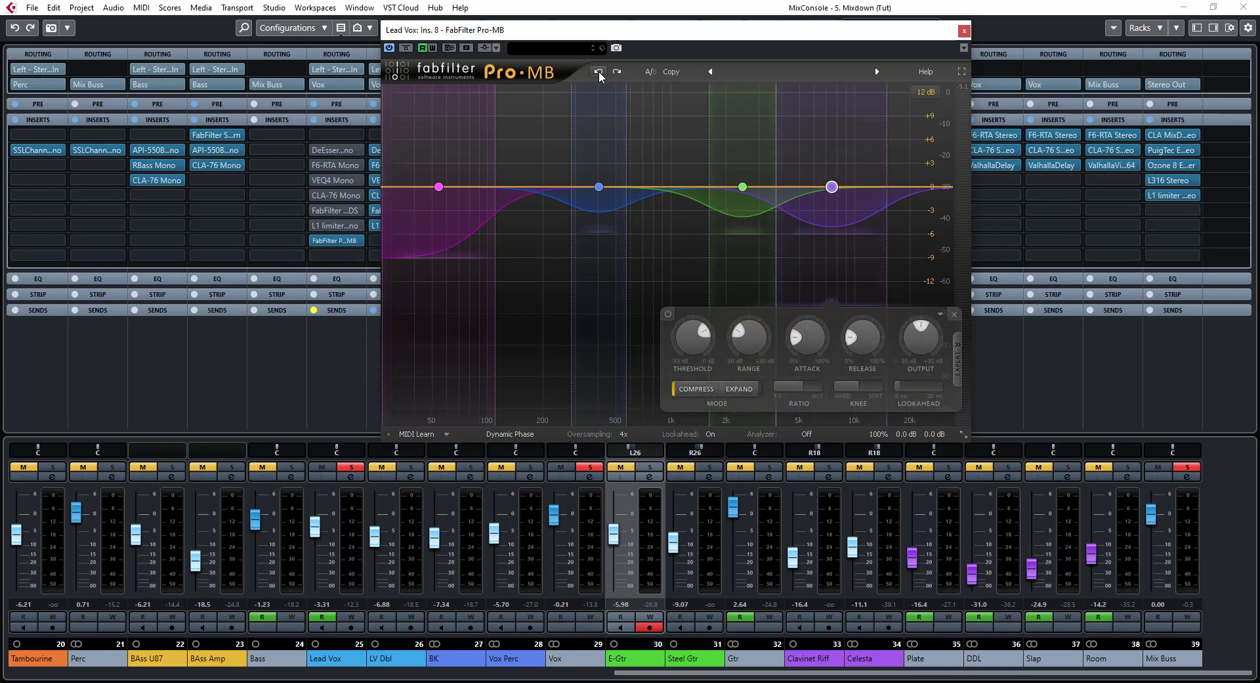
left_click(599, 71)
left_click(598, 71)
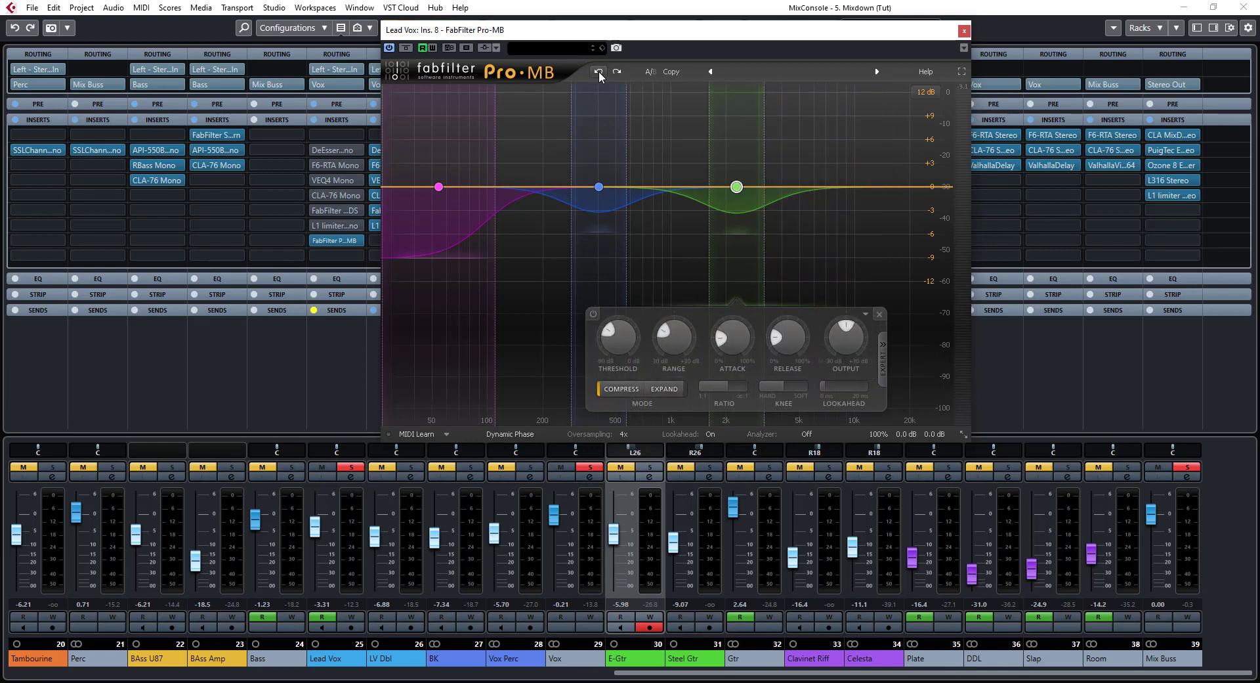
Try one wide high compression band spanning roughly 4 kHz to 20 kHz above the upper-mid band.
left_click(870, 187)
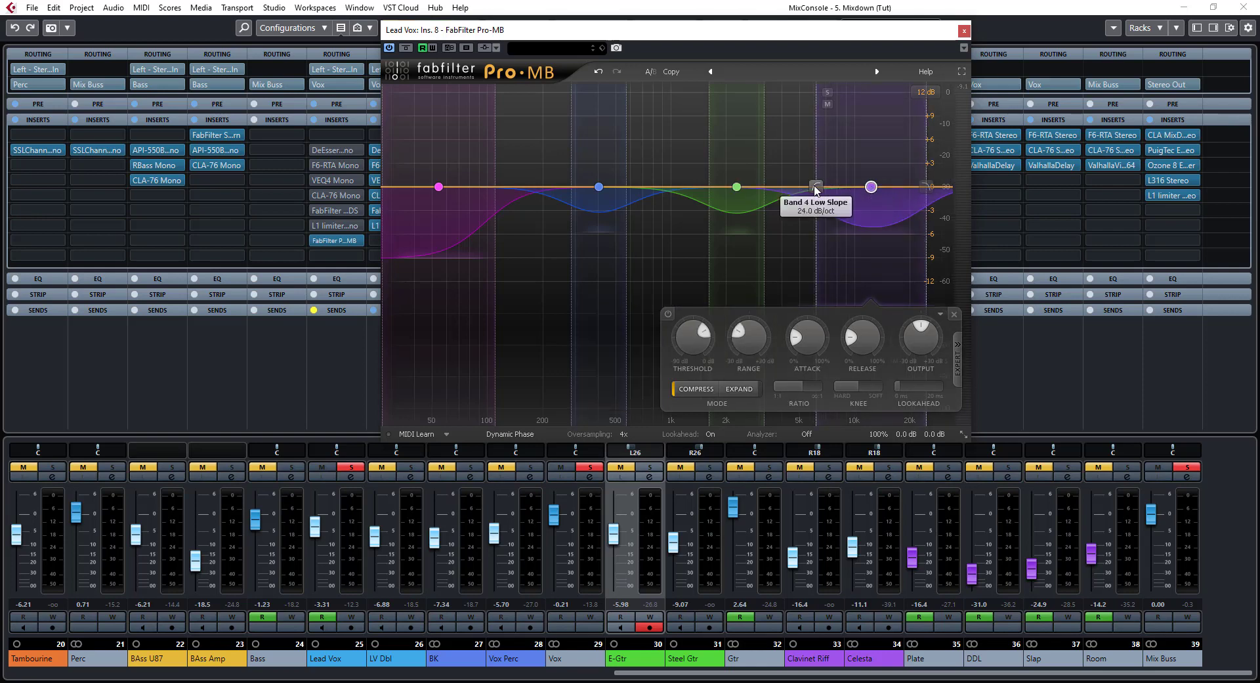
left_click_drag(814, 188, 779, 183)
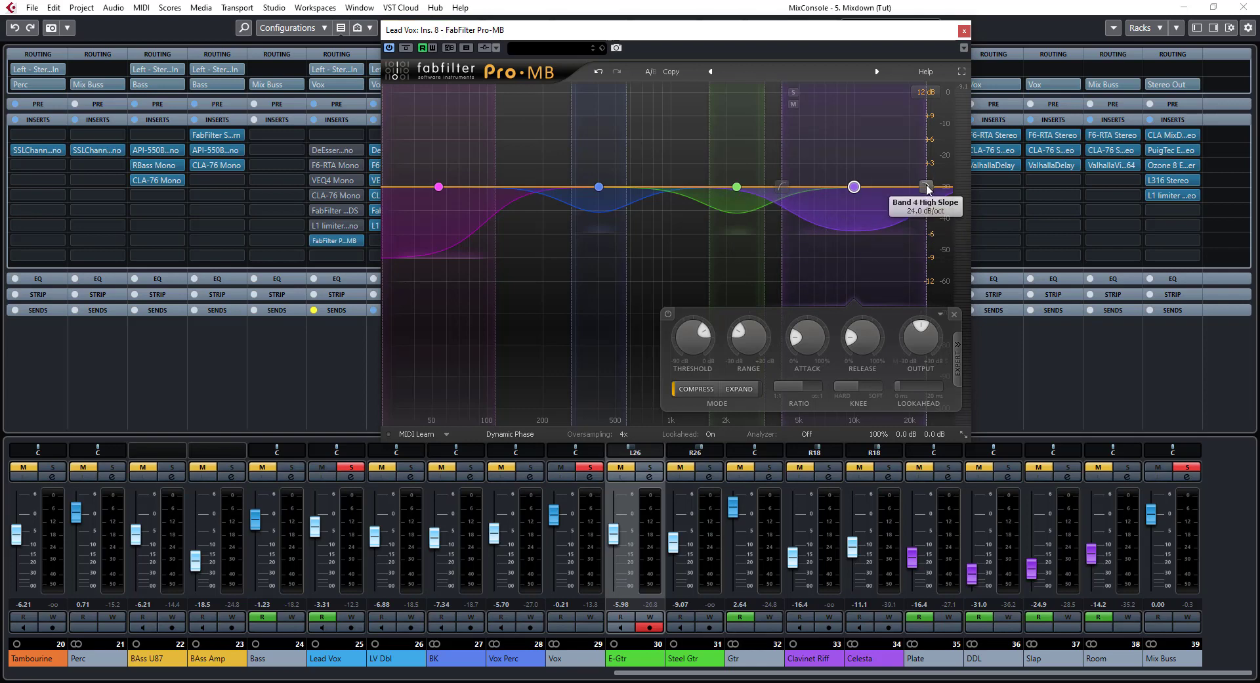
mouse_move(930, 185)
left_mouse_down()
mouse_move(943, 188)
mouse_move(908, 183)
left_mouse_up()
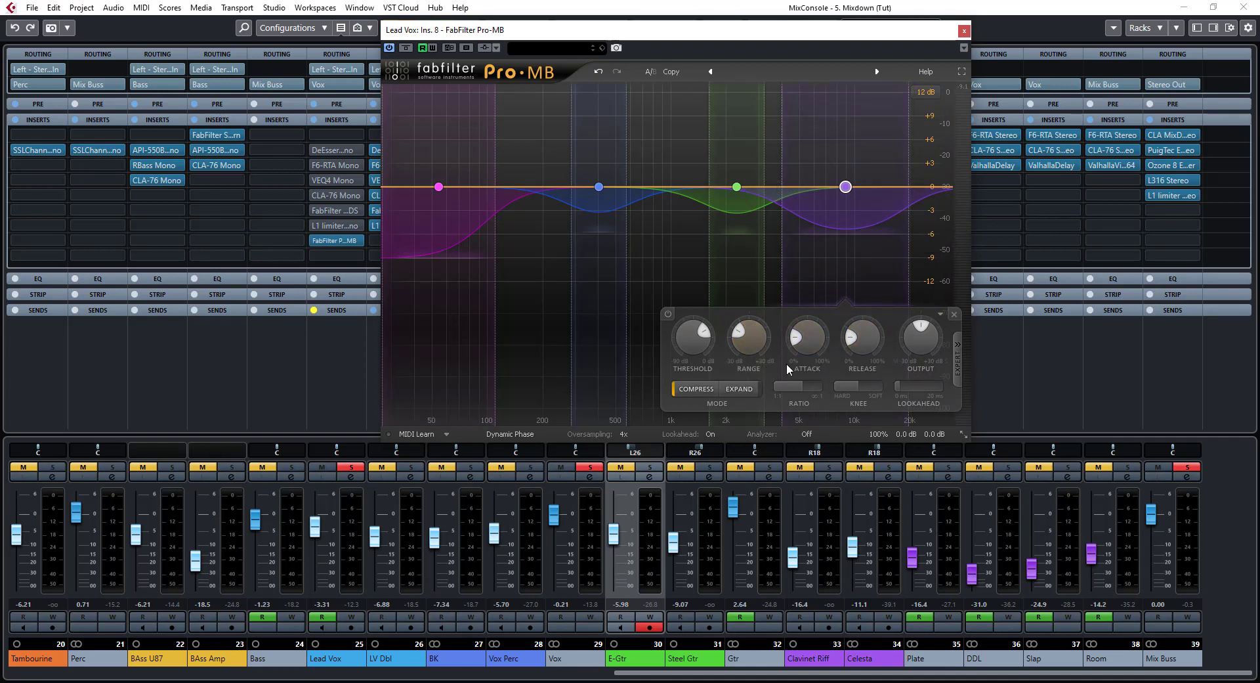
Try an output boost of about +6 dB and a threshold of about -25.6 dB on the wide high band, and remove the band.
left_click_drag(920, 336, 929, 320)
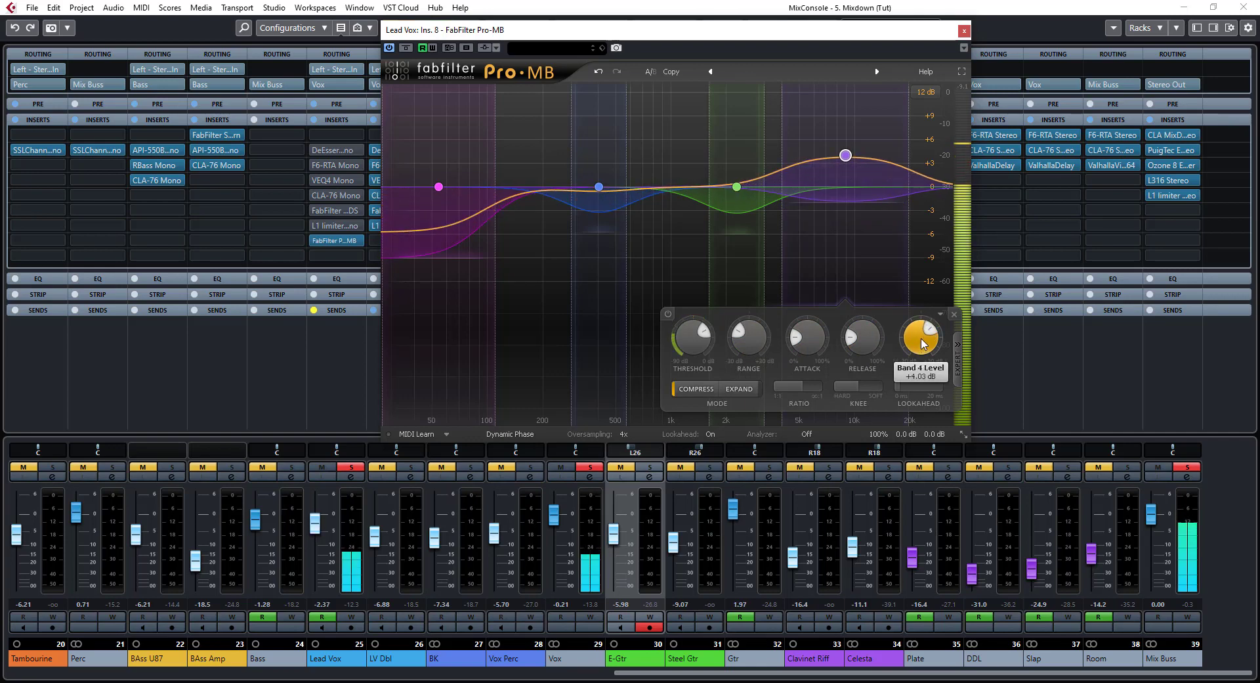
scroll(922, 330, "up", 4)
left_click_drag(922, 329, 925, 343)
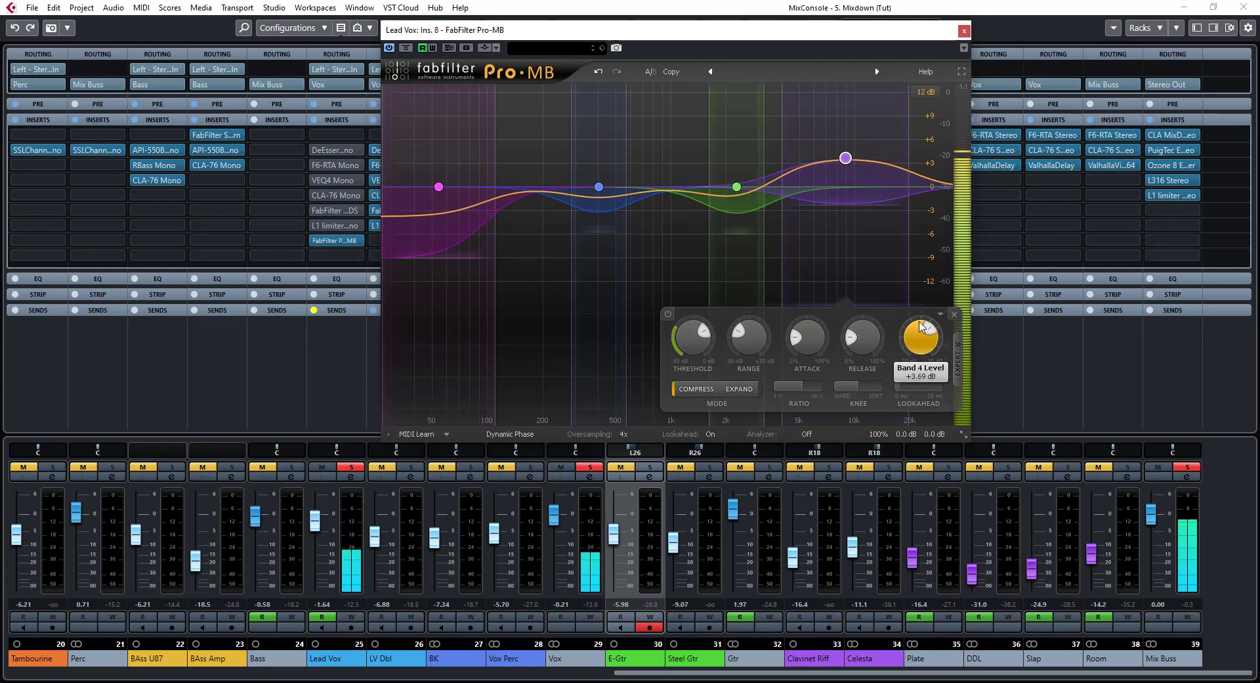
mouse_move(927, 346)
left_mouse_down()
mouse_move(928, 318)
mouse_move(920, 342)
left_mouse_up()
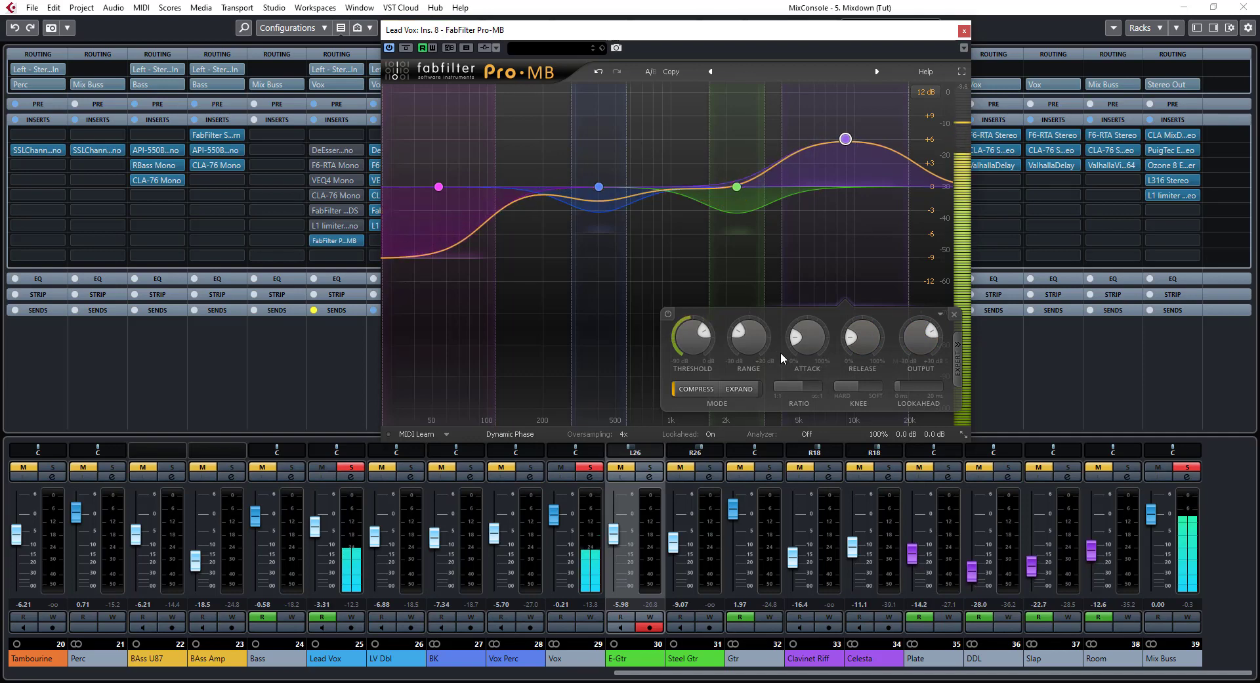
mouse_move(692, 375)
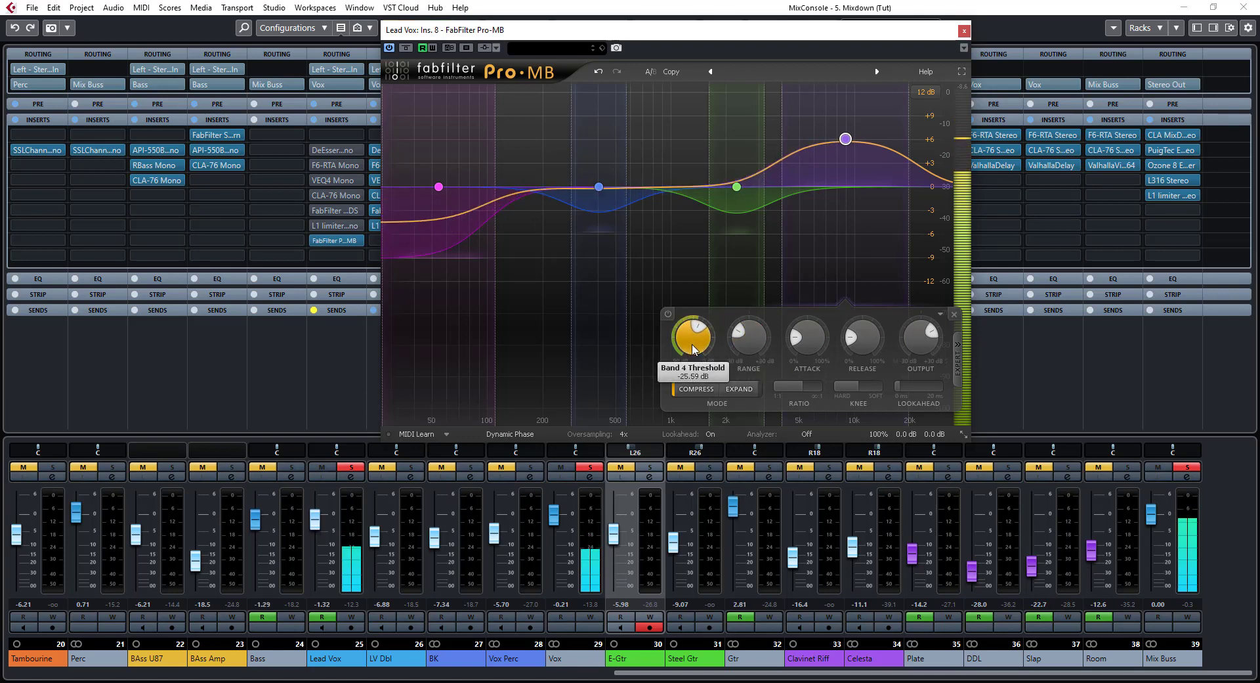
left_click_drag(694, 346, 693, 350)
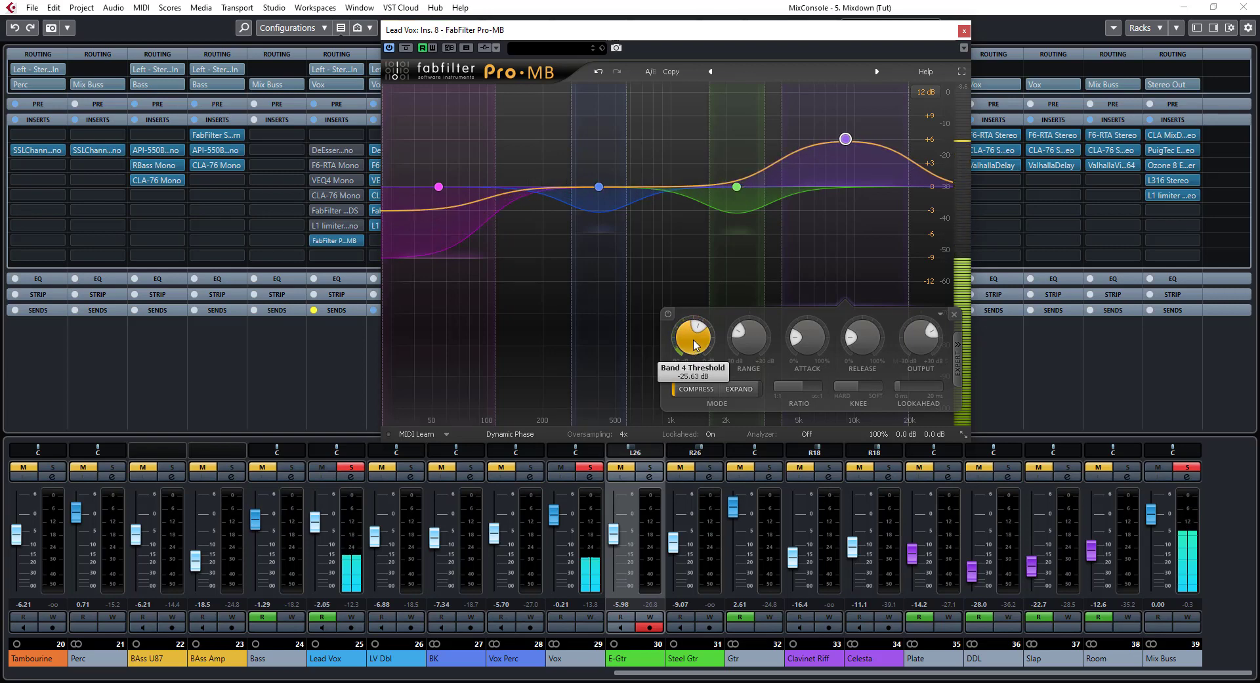
mouse_move(849, 138)
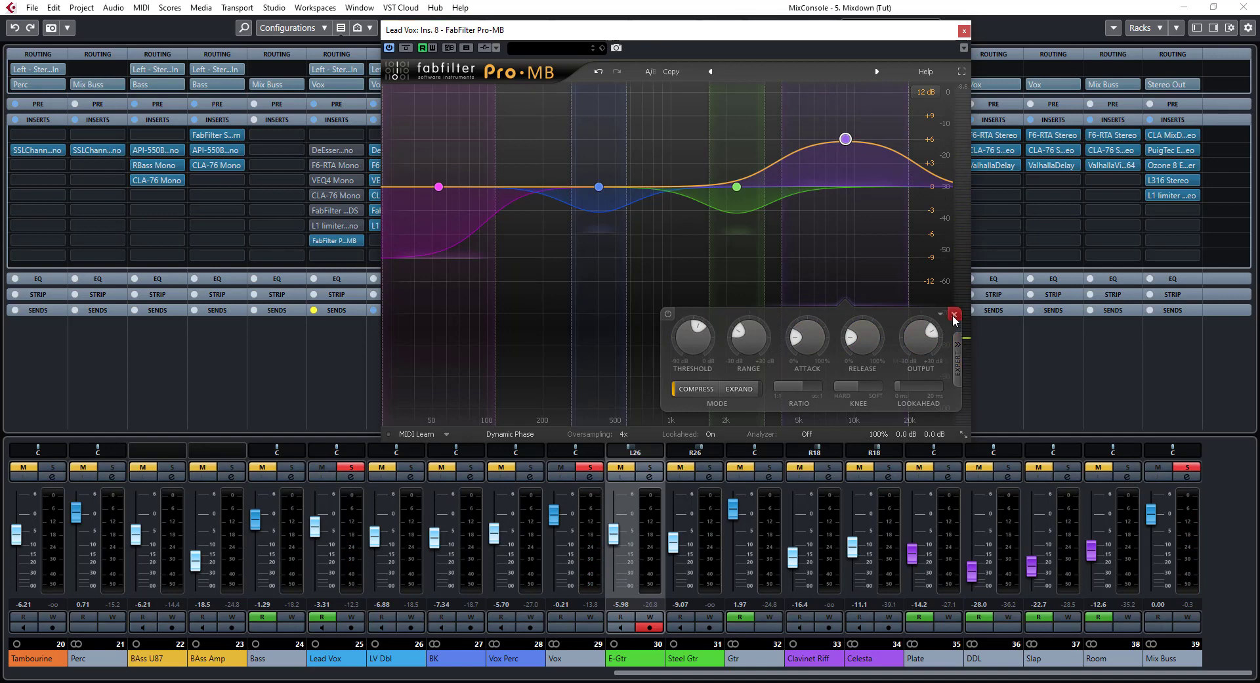
left_click(954, 316)
Add a presence band from the upper-mid band's upper edge to about 10 kHz and raise its output to about +3 dB.
left_click(865, 189)
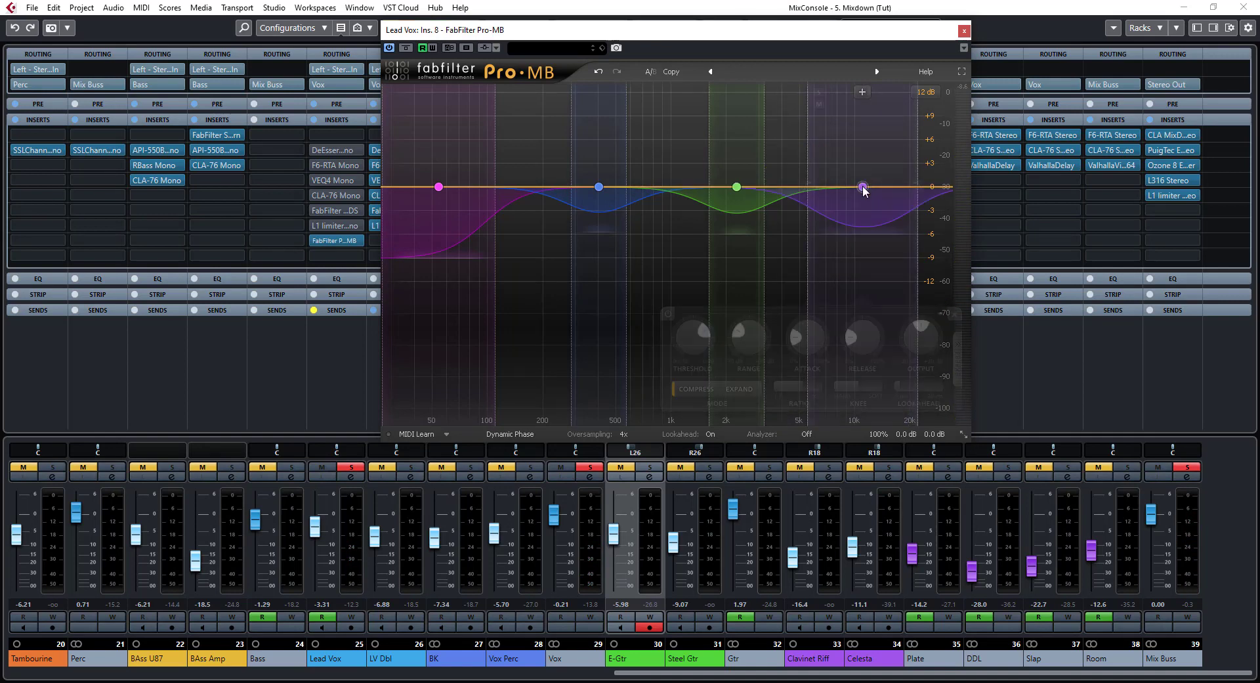
left_click_drag(865, 189, 825, 176)
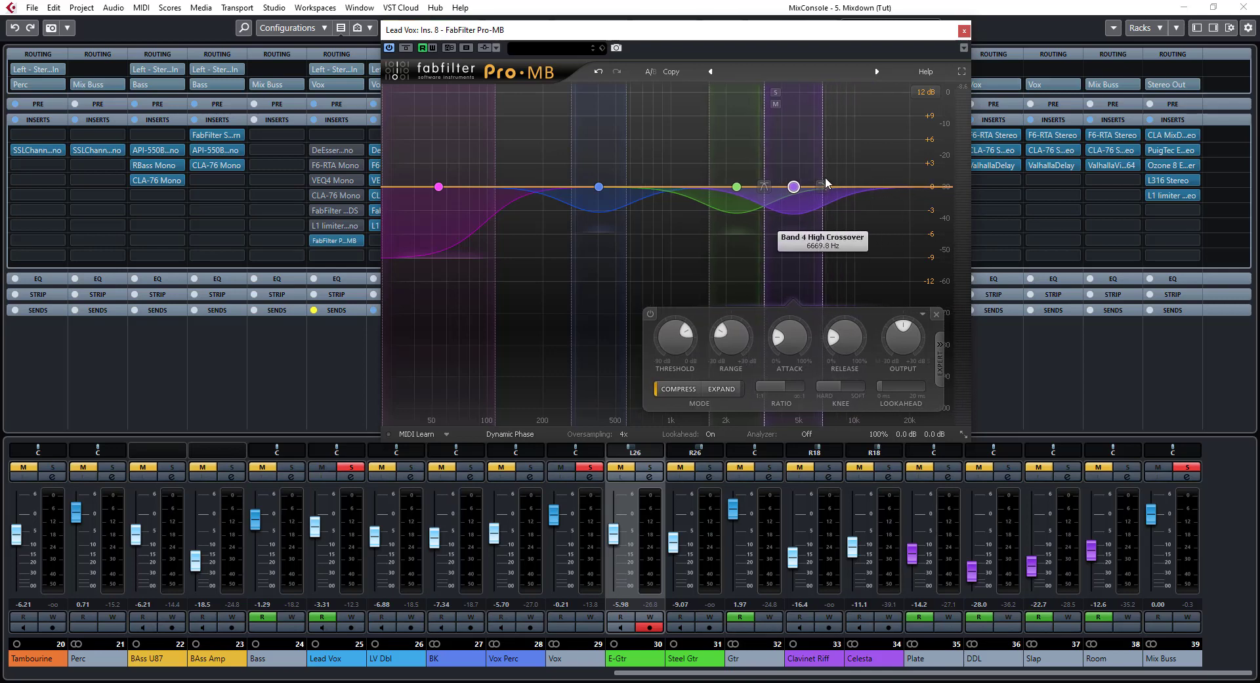
left_click(596, 71)
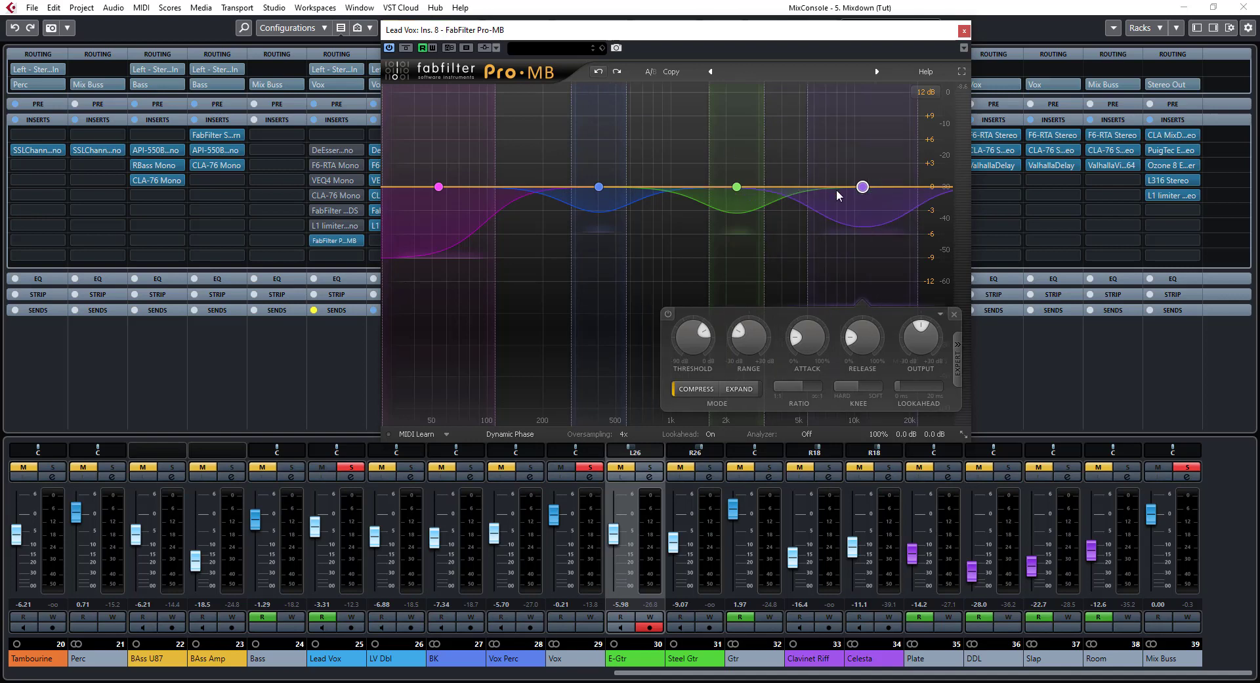
left_click_drag(818, 188, 764, 184)
left_click_drag(911, 184, 853, 190)
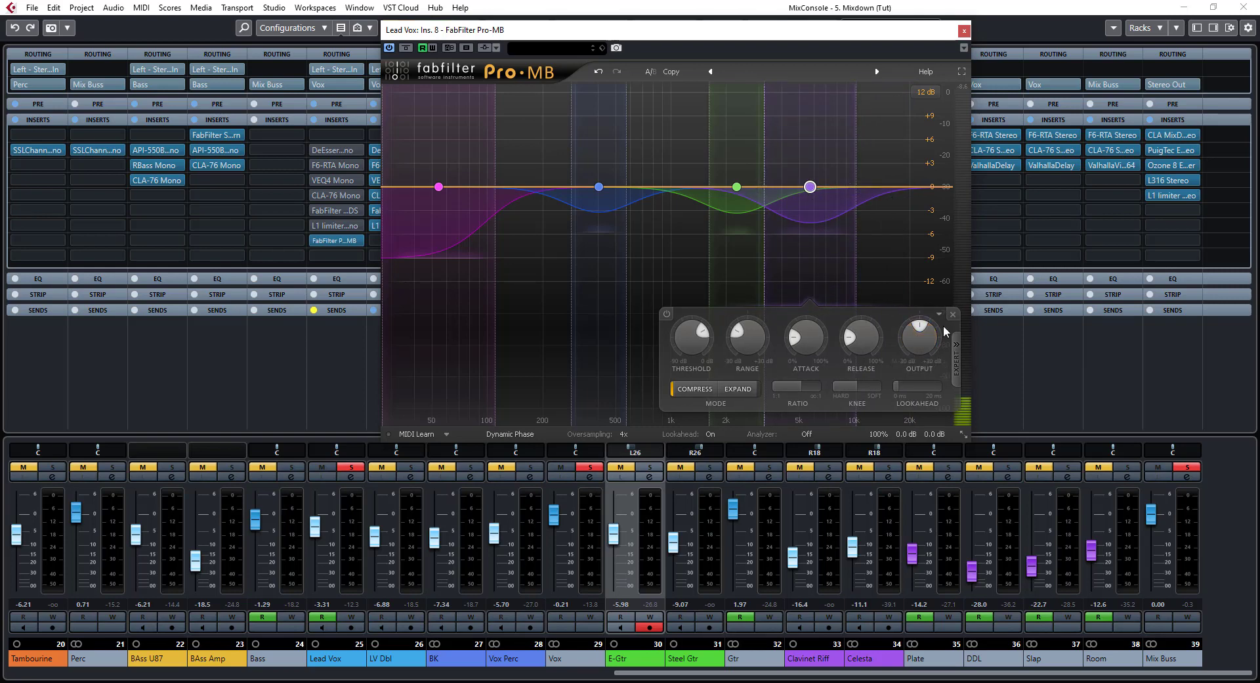
left_click_drag(922, 329, 922, 302)
left_click(895, 194)
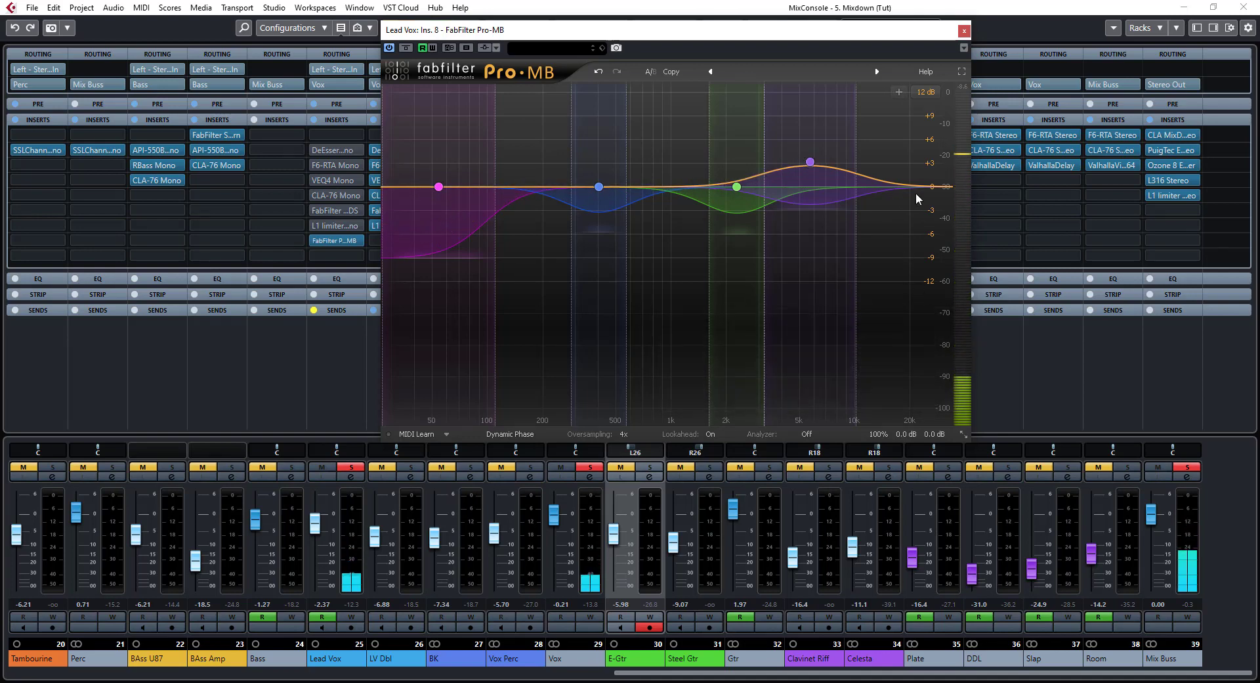
Add a top band at about 17.5 kHz with an output of about +5.6 dB and a threshold of about -36 dB.
left_click(904, 187)
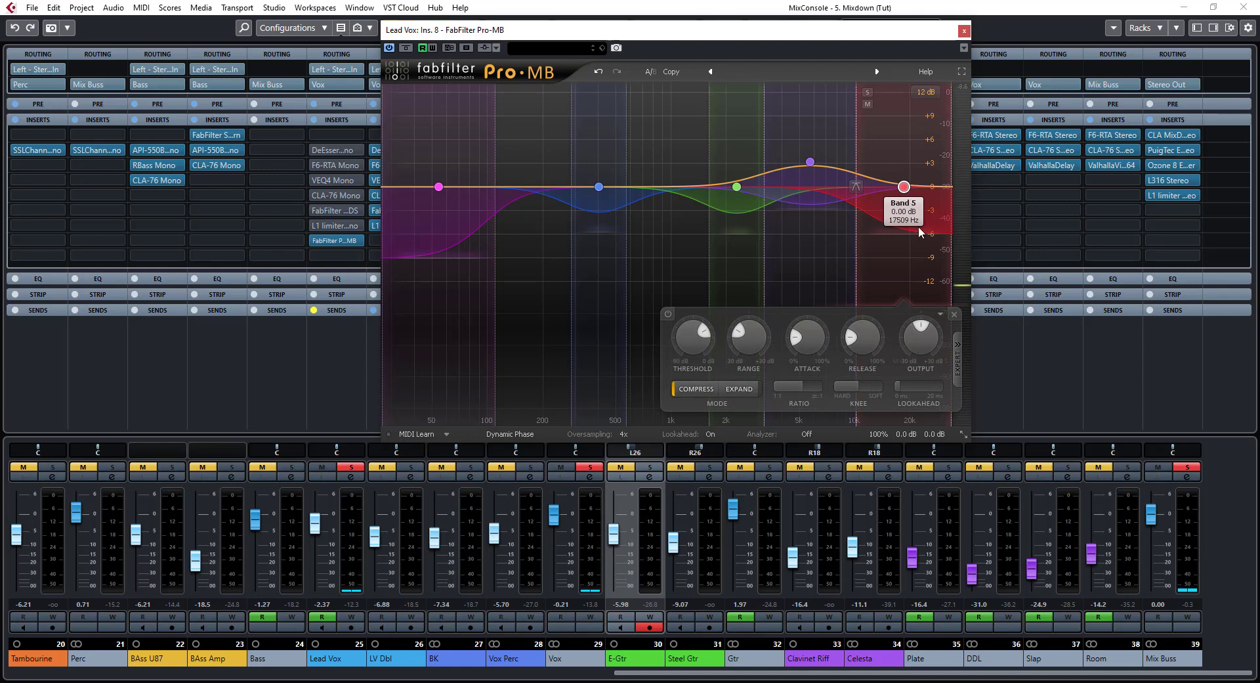
left_click_drag(932, 328, 932, 297)
key("space")
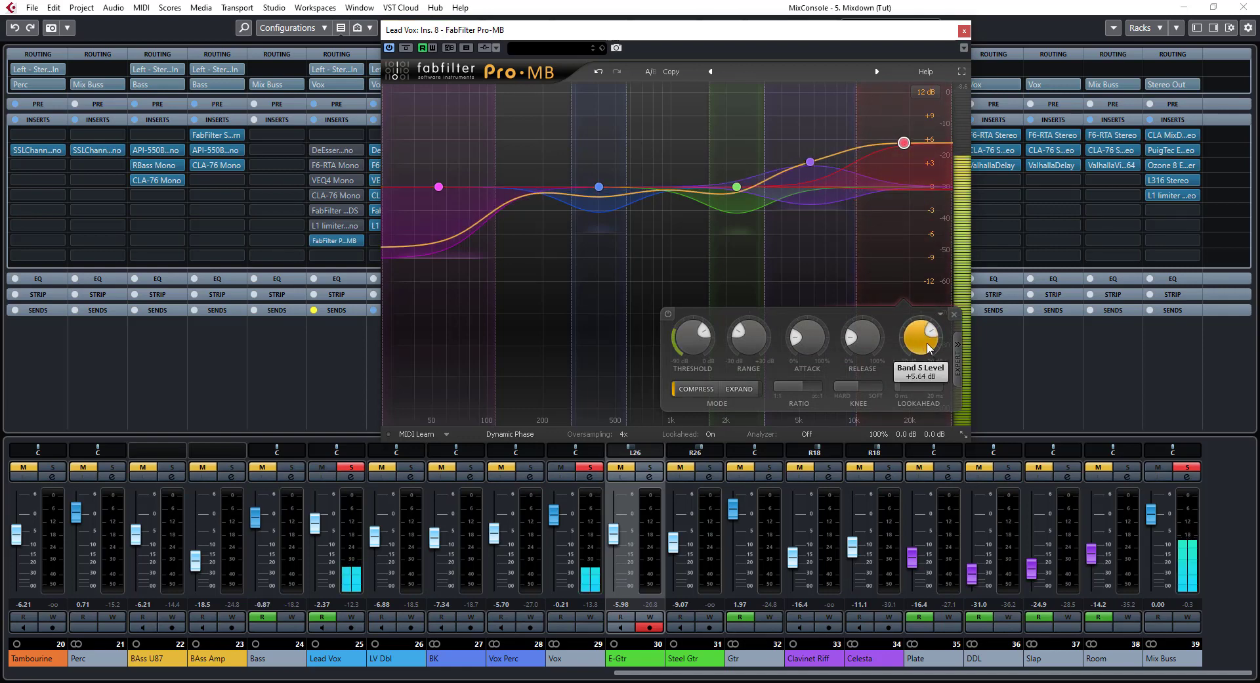
left_click_drag(929, 348, 926, 342)
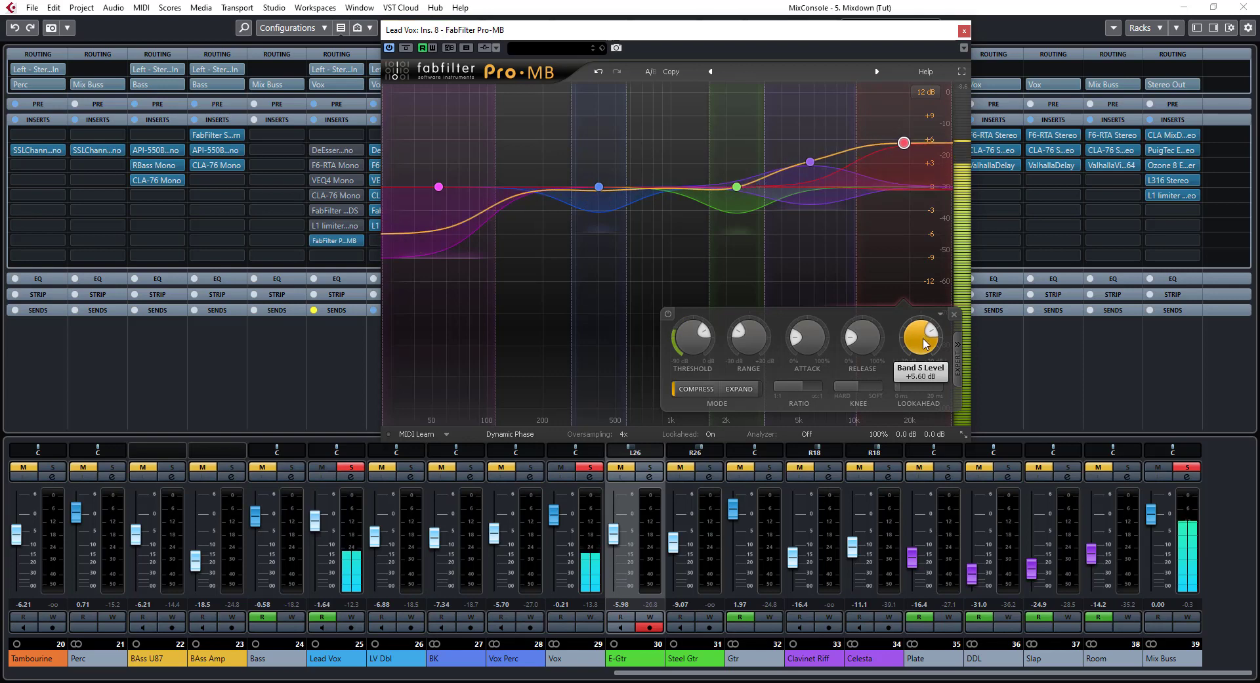
mouse_move(687, 343)
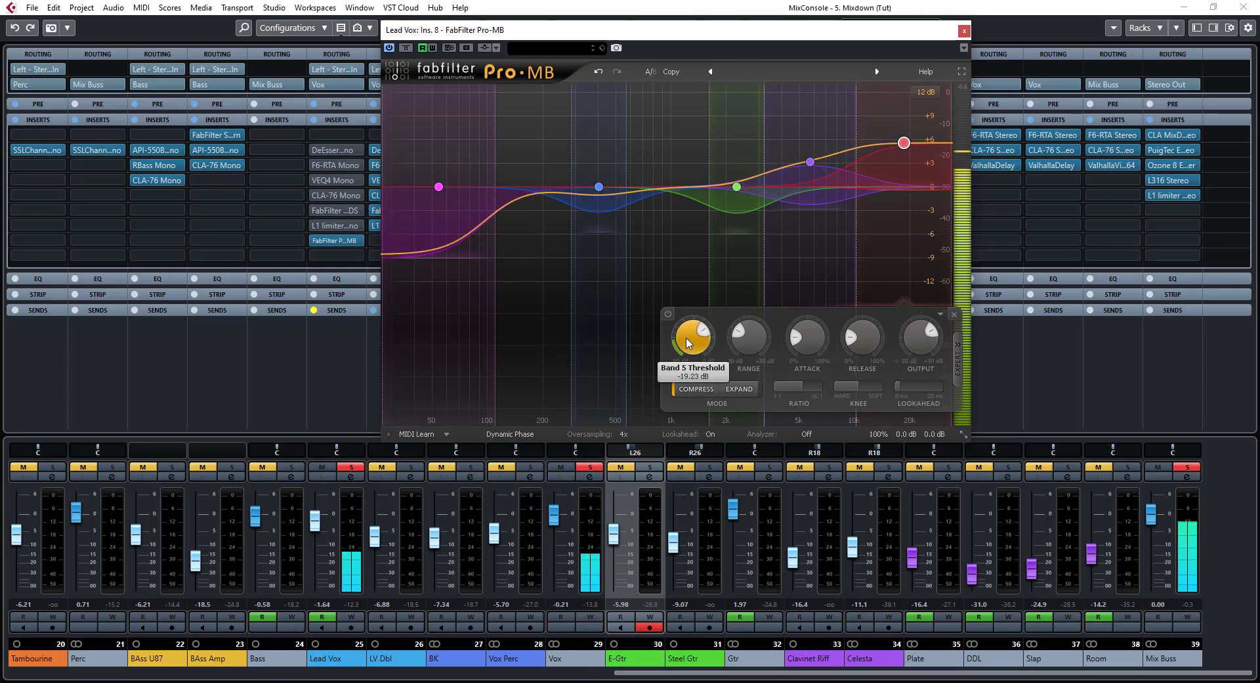
scroll(685, 352, "down", 3)
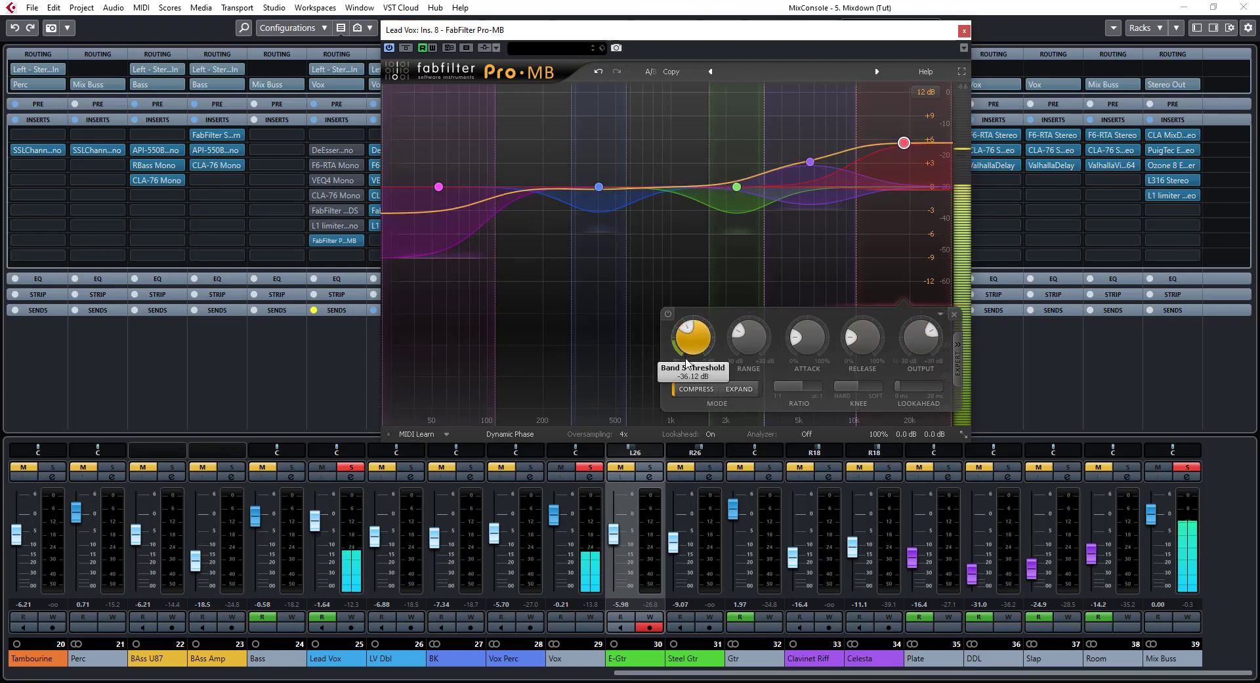
Set the top band's range to about -2.7 dB and its threshold to about -23.9 dB.
scroll(688, 355, "down", 1)
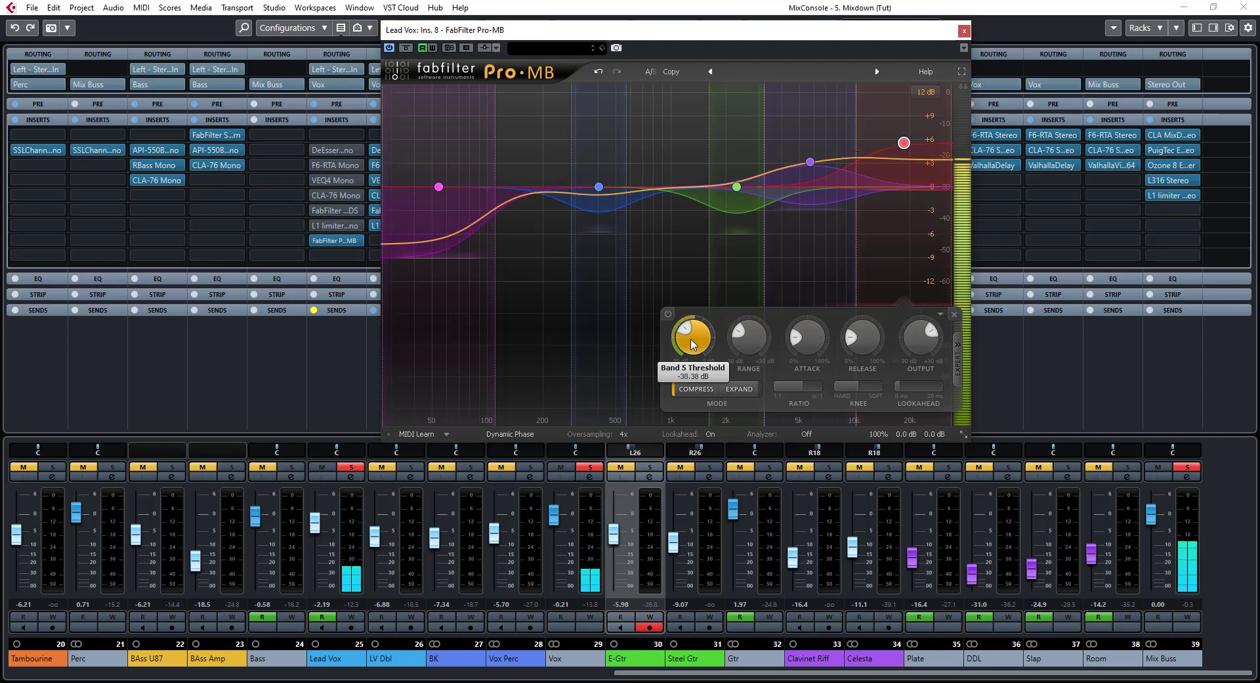
mouse_move(923, 336)
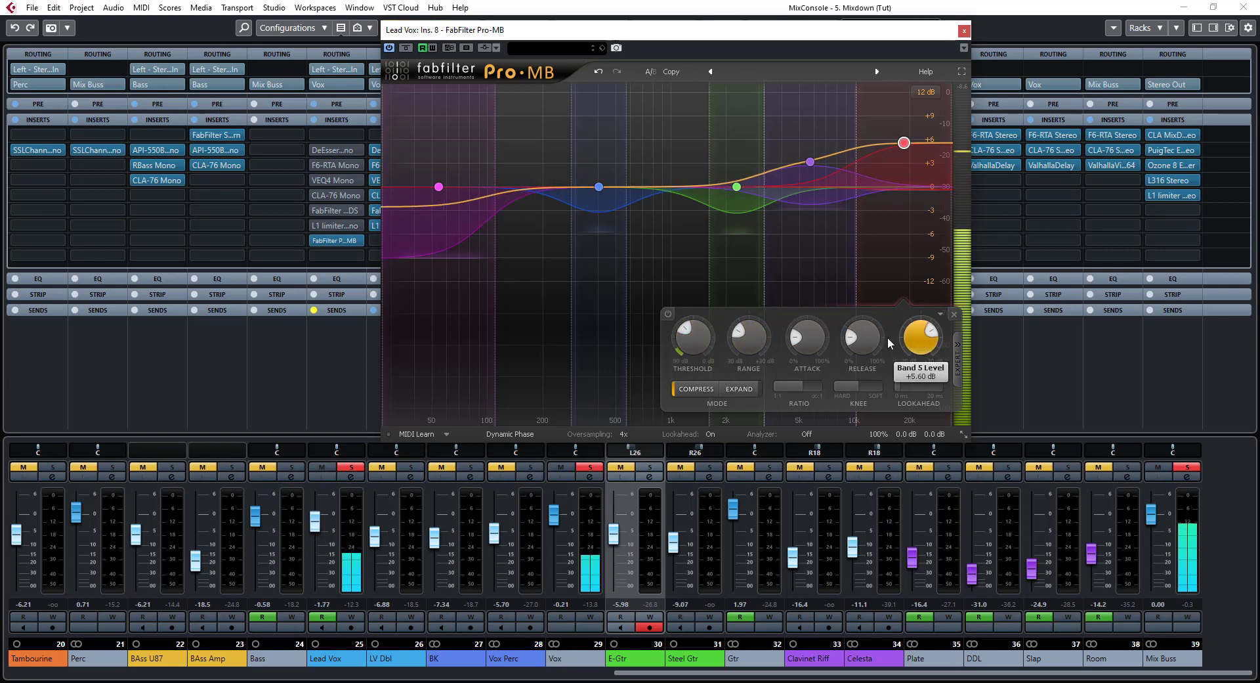
scroll(744, 355, "down", 2)
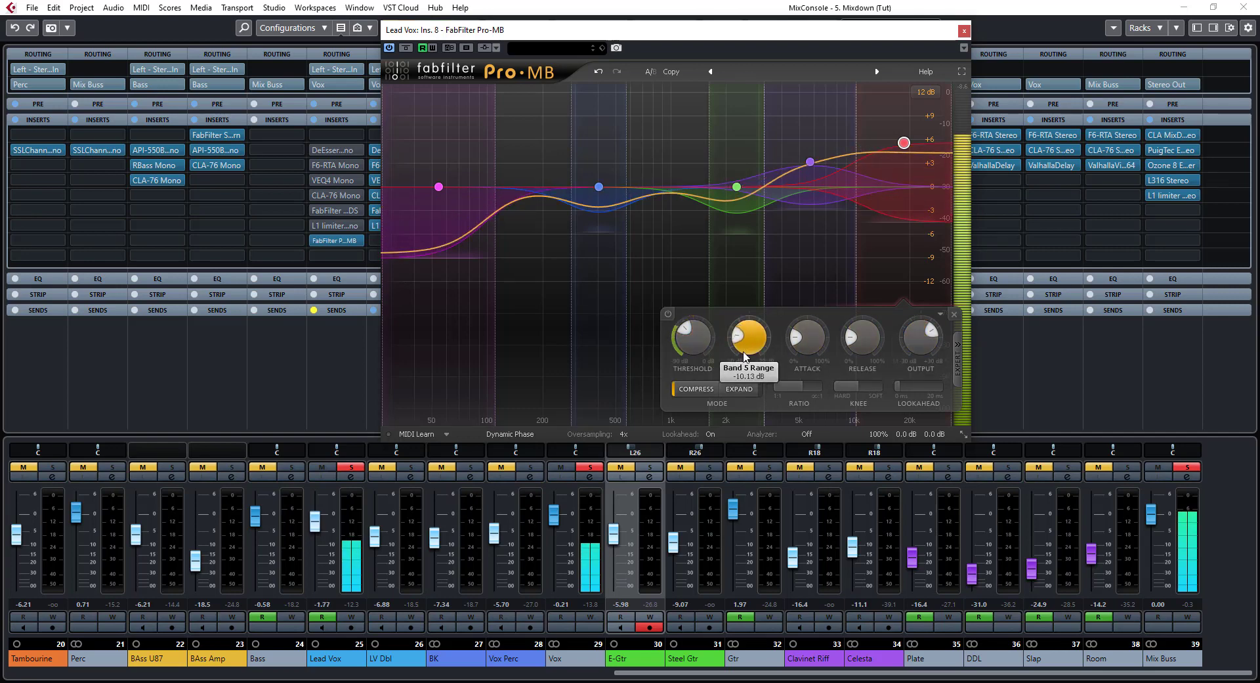
left_click_drag(745, 356, 751, 312)
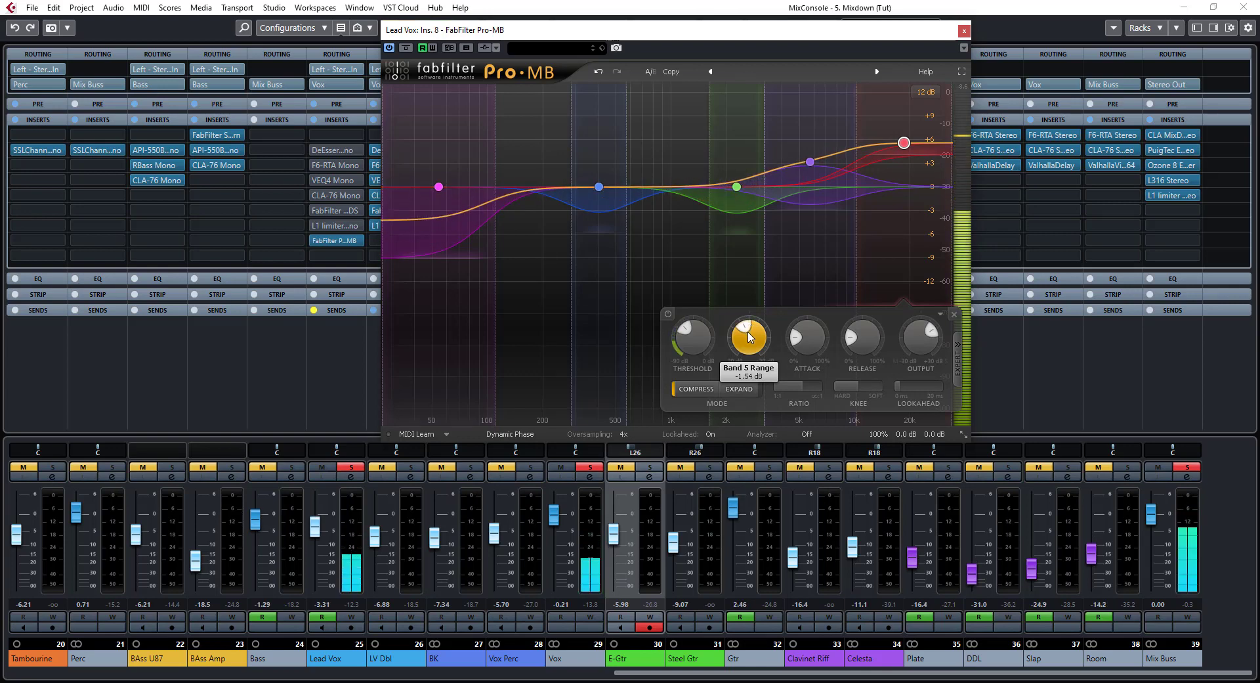
left_click_drag(751, 337, 750, 337)
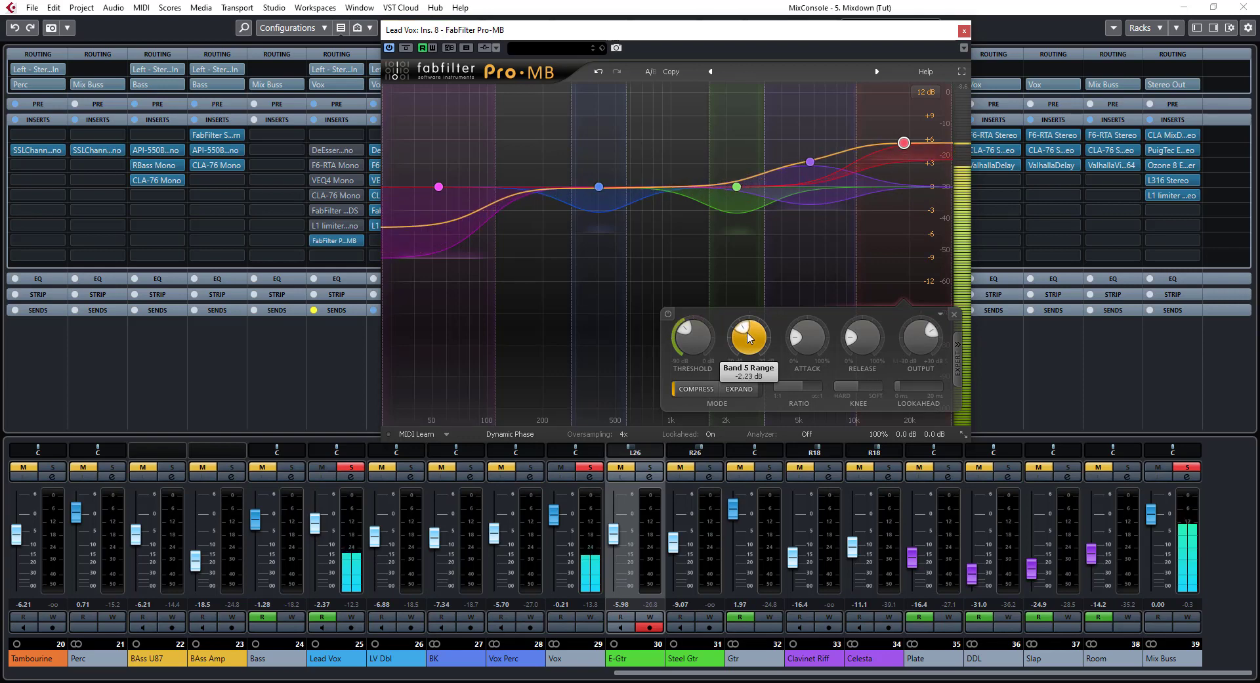
scroll(749, 335, "down", 1)
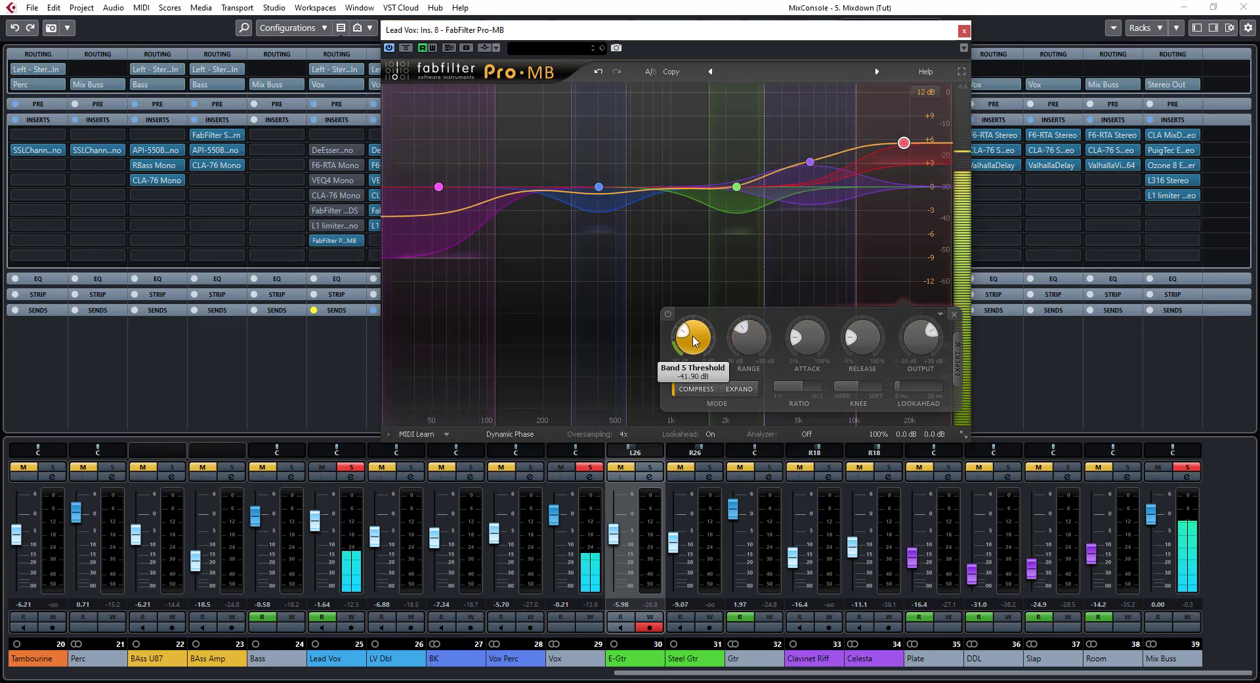
scroll(694, 340, "up", 3)
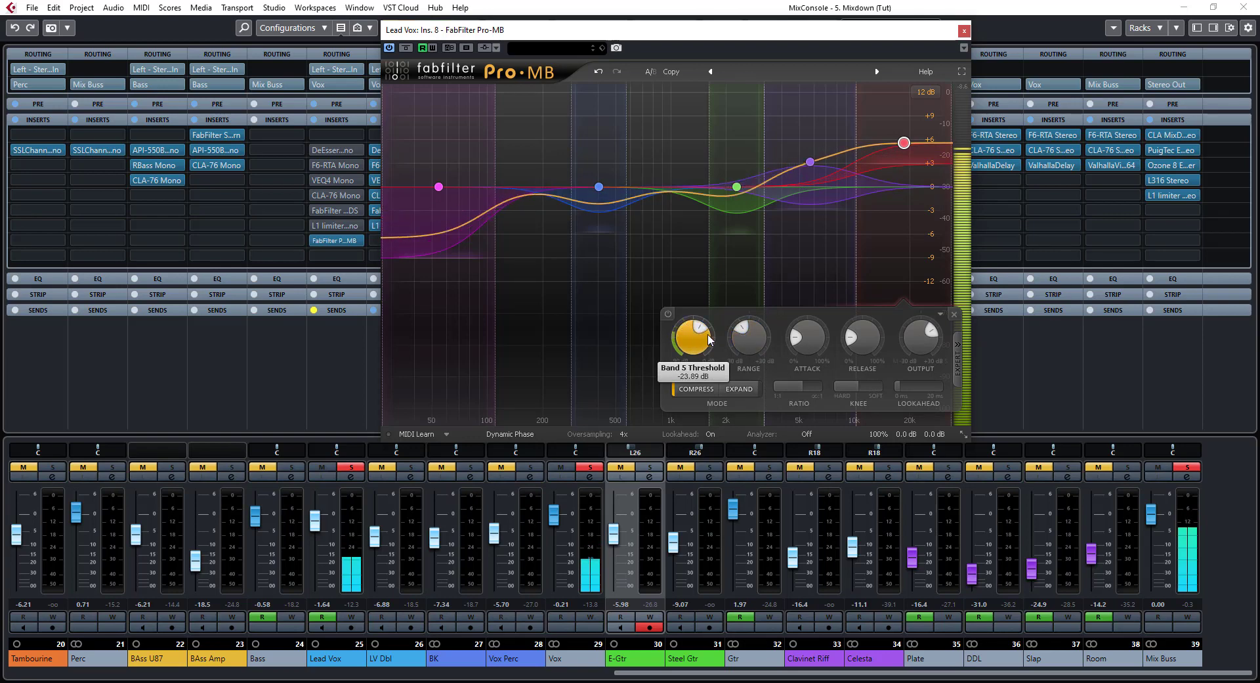
Set the presence band's range to about -2.8 dB and deepen the top band's range slightly.
left_click(810, 161)
mouse_move(746, 347)
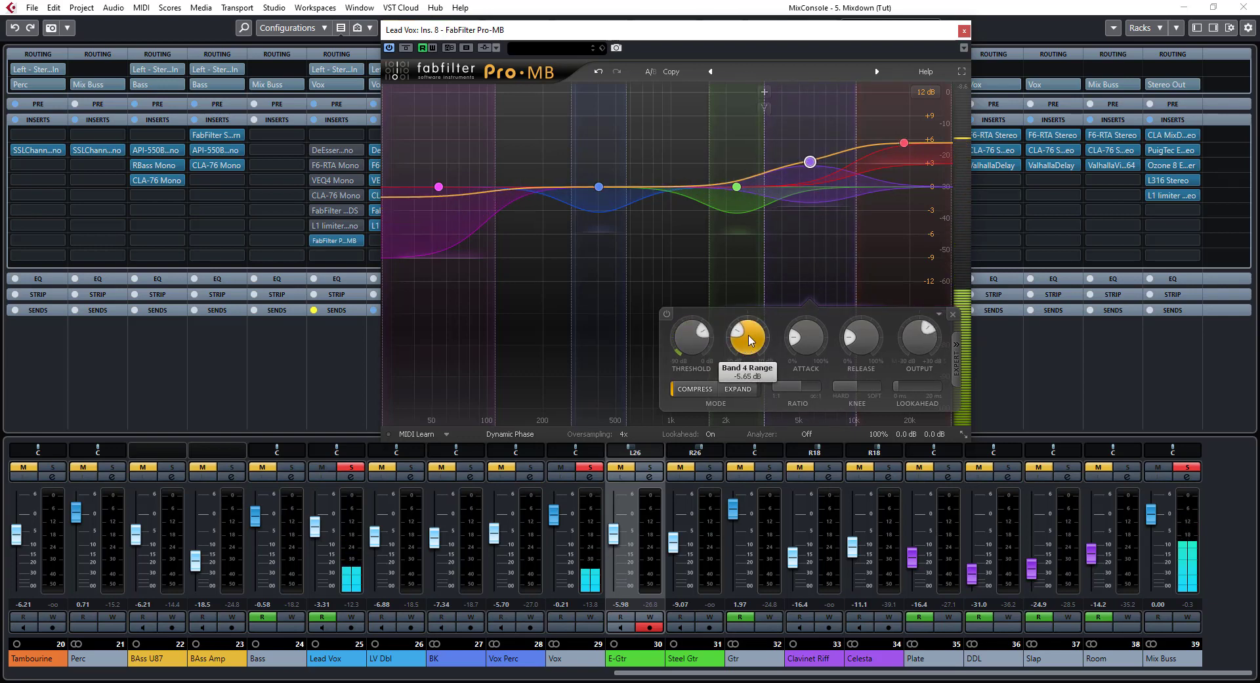
left_click_drag(750, 340, 762, 322)
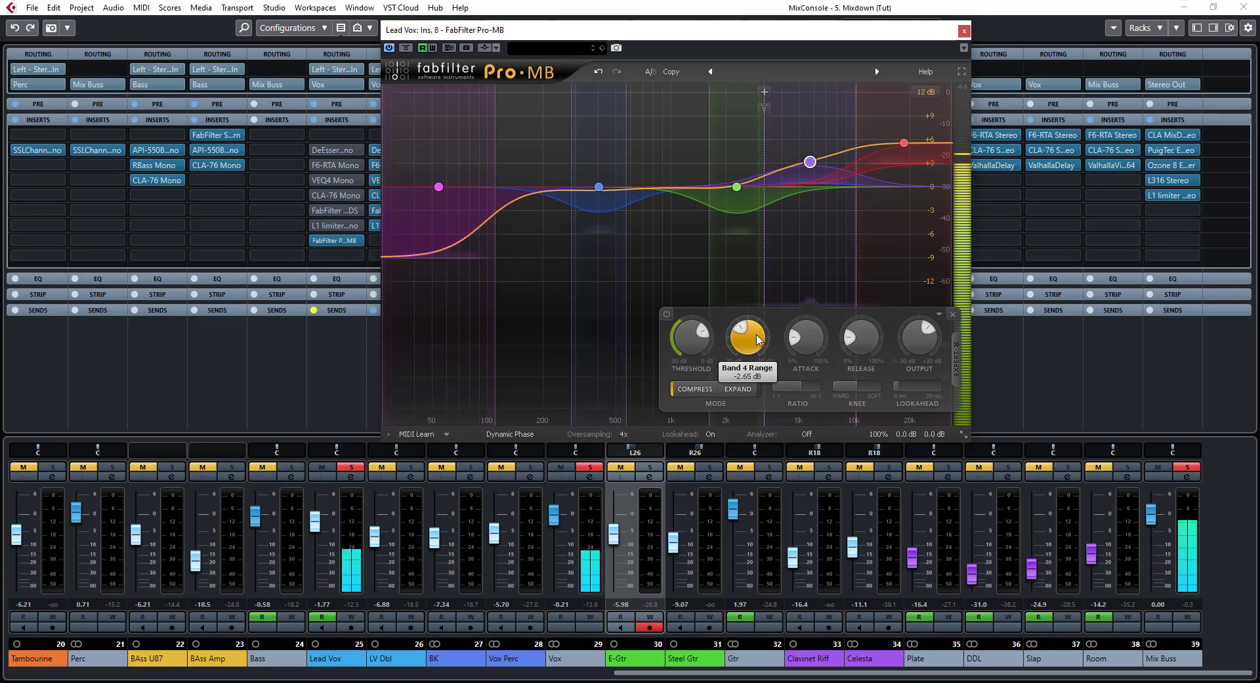
scroll(746, 340, "down", 1)
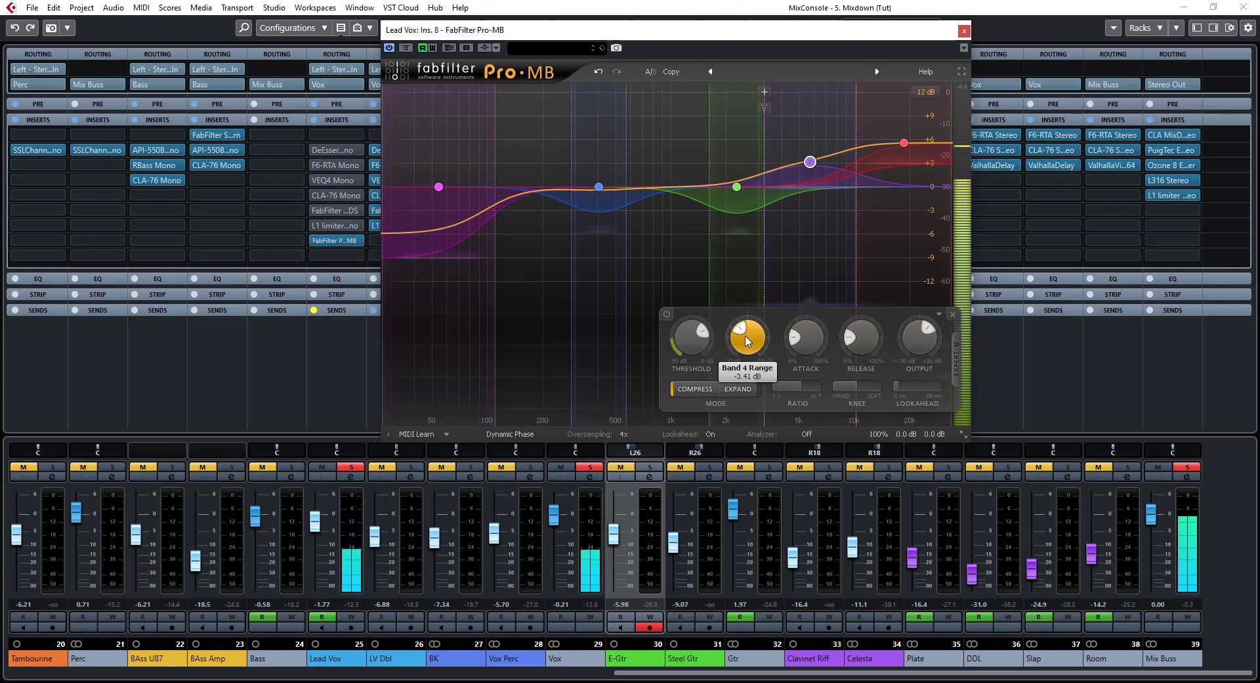
scroll(747, 340, "down", 5)
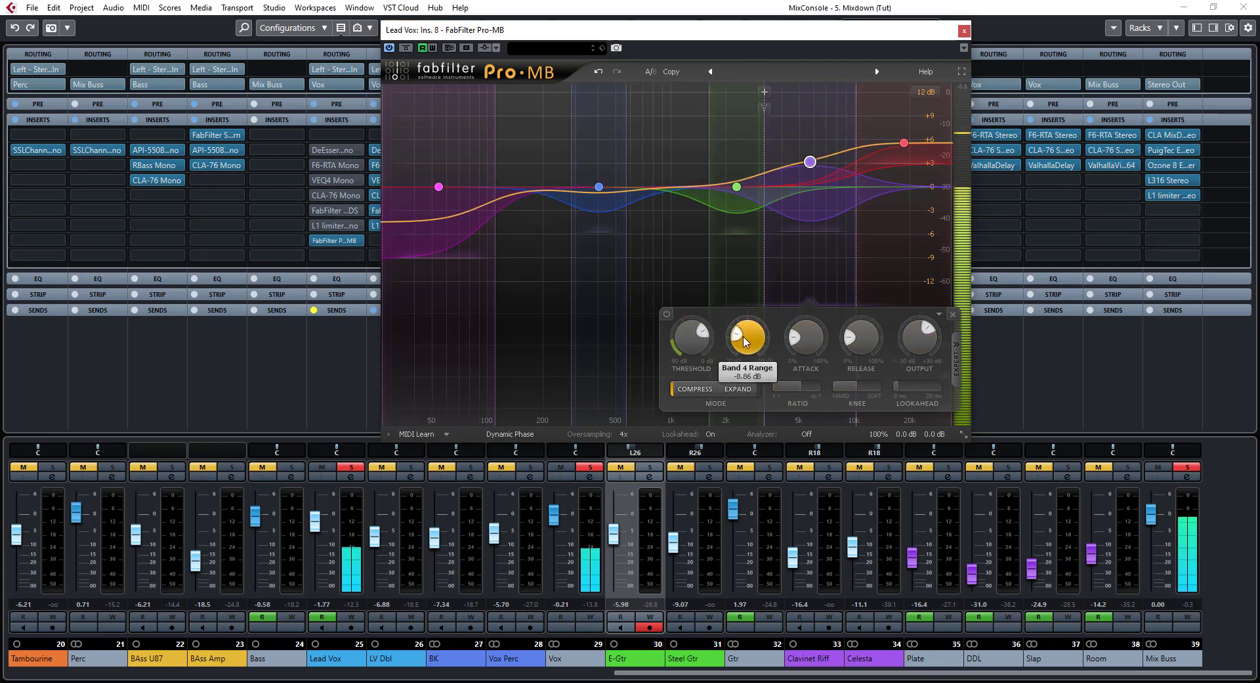
left_click_drag(745, 338, 746, 332)
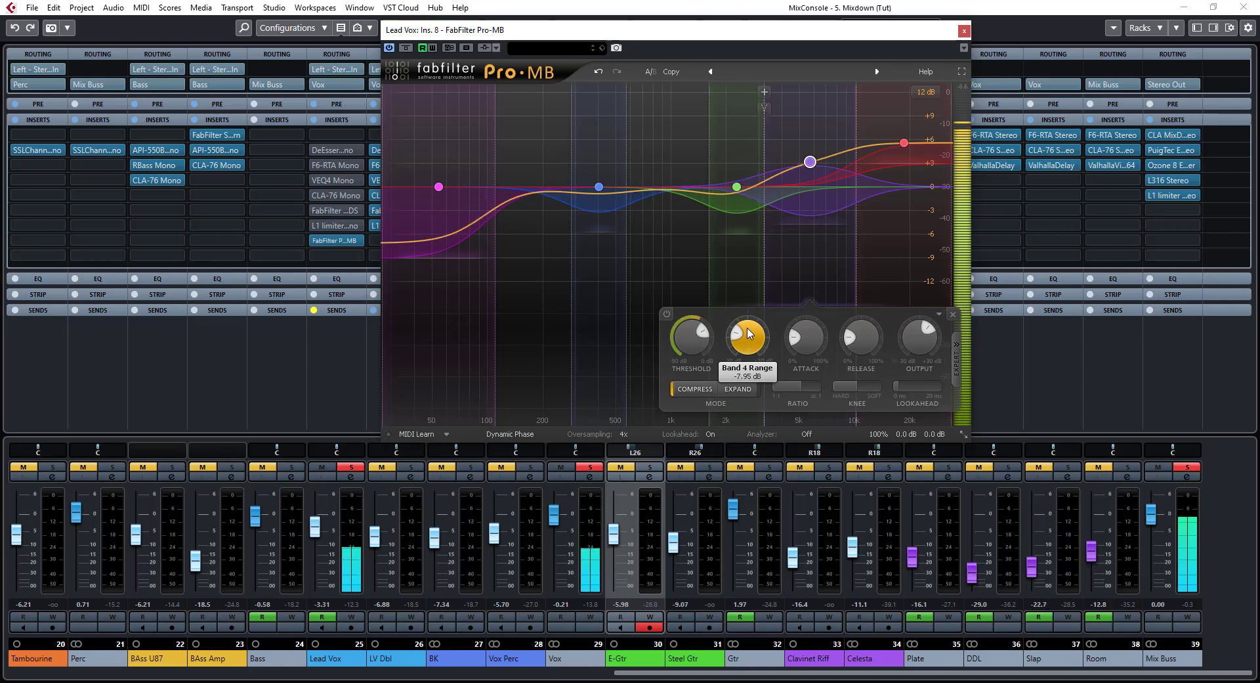
mouse_move(746, 331)
left_mouse_down()
mouse_move(761, 358)
mouse_move(764, 324)
mouse_move(750, 340)
left_mouse_up()
scroll(750, 340, "up", 3)
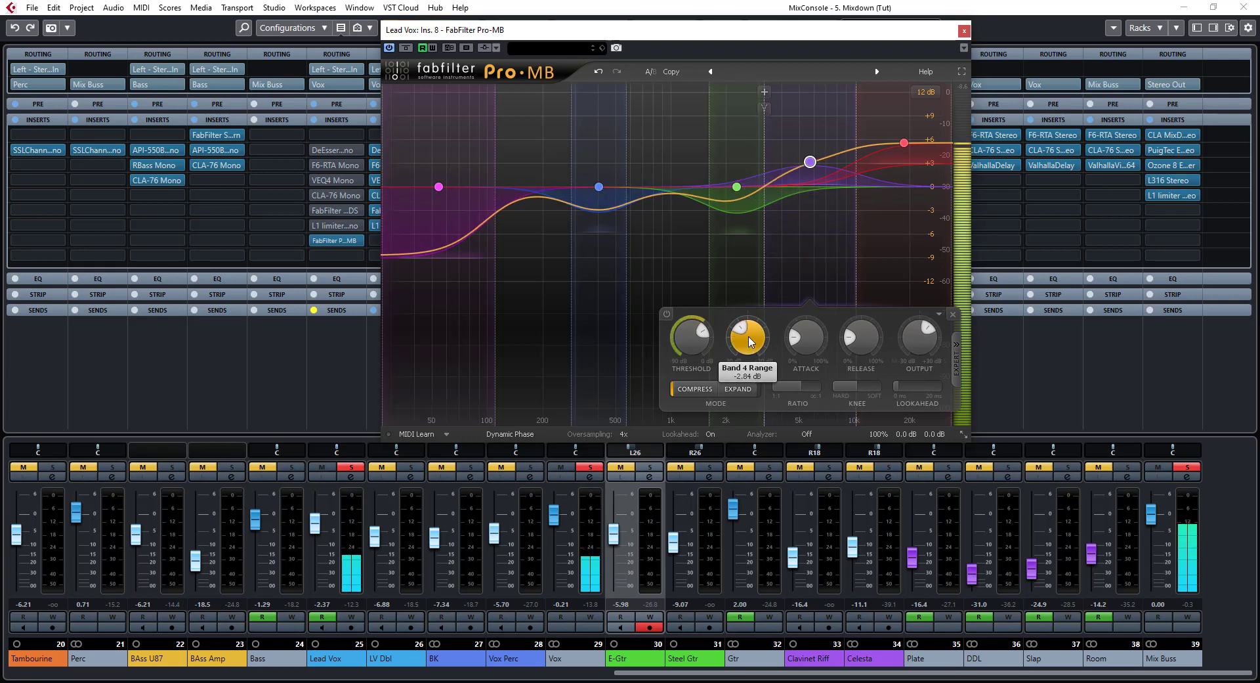
left_click(903, 144)
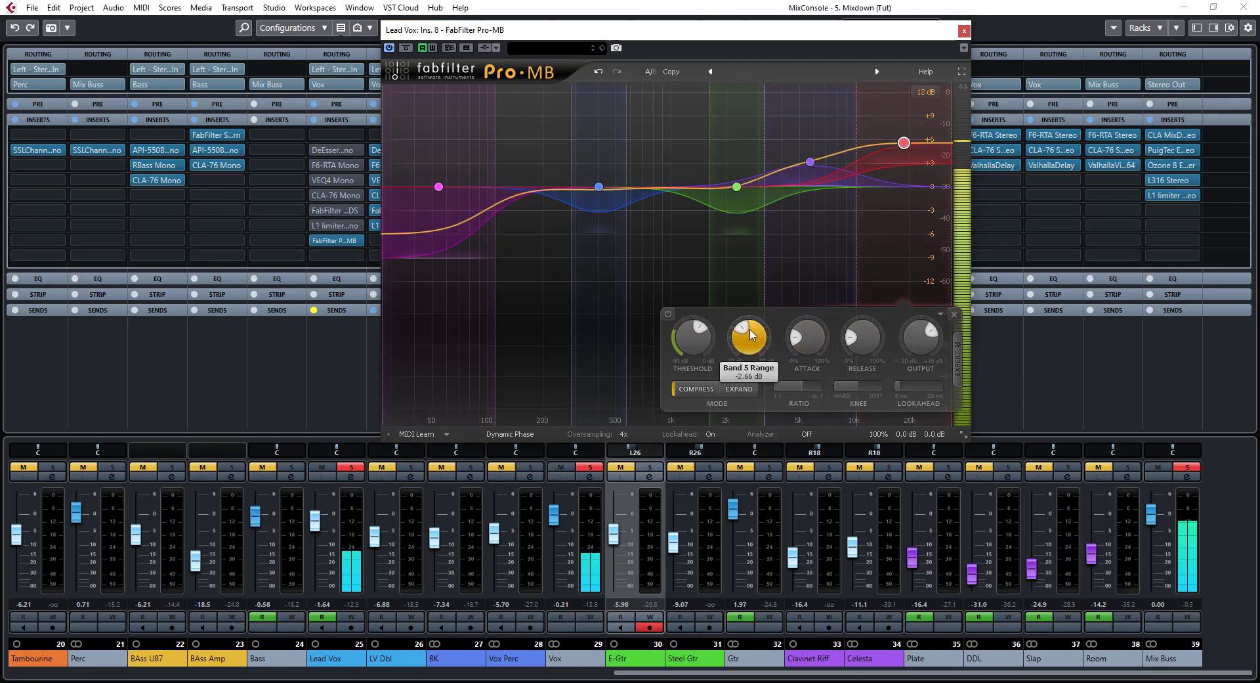
mouse_move(912, 340)
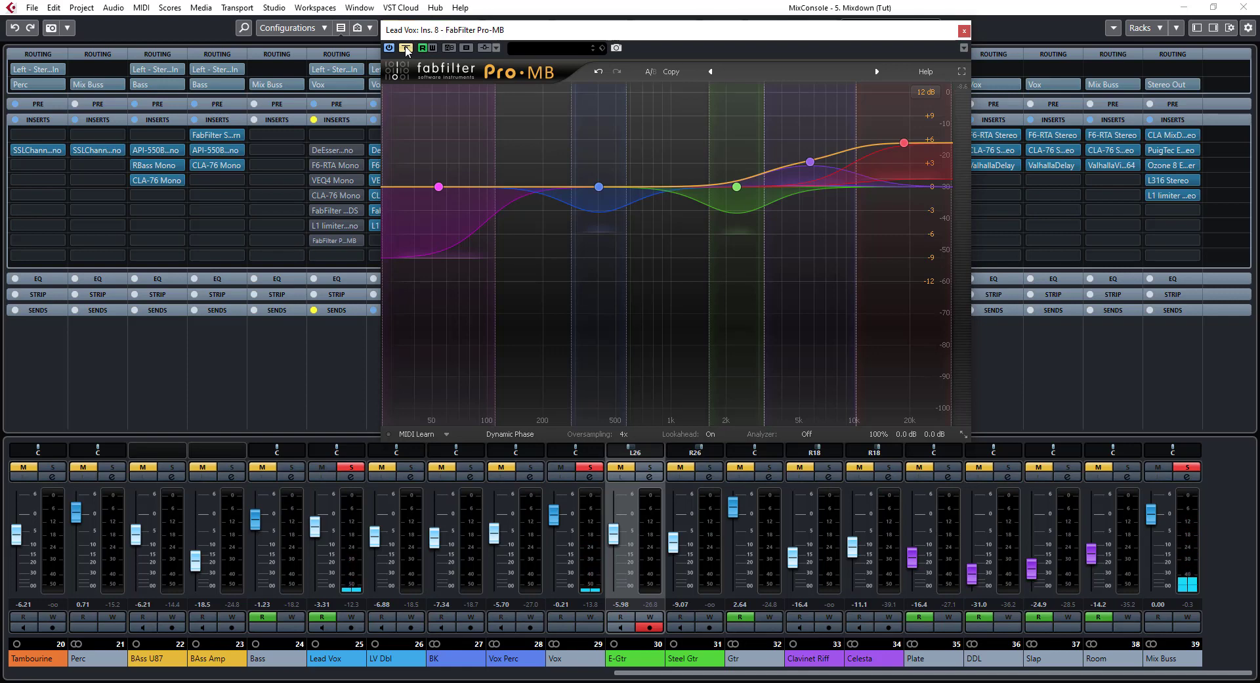
Compare the lead vocal with the multiband compressor active and bypassed during playback.
left_click(406, 49)
key("space")
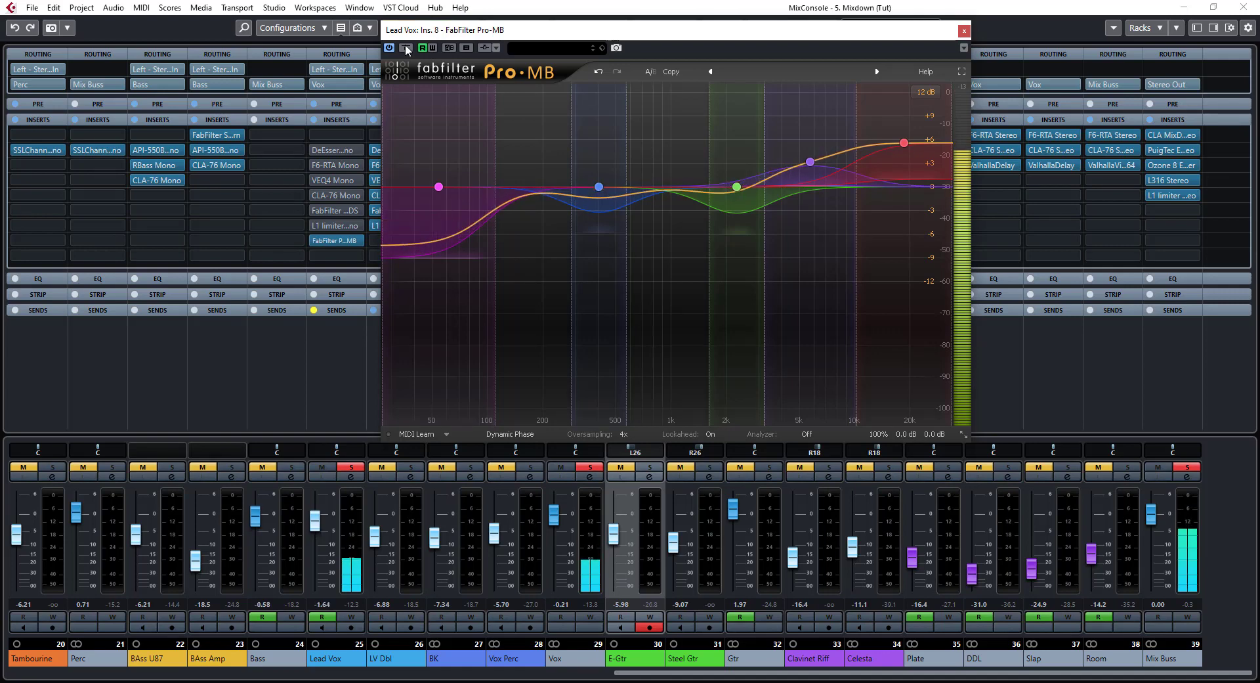
left_click(406, 49)
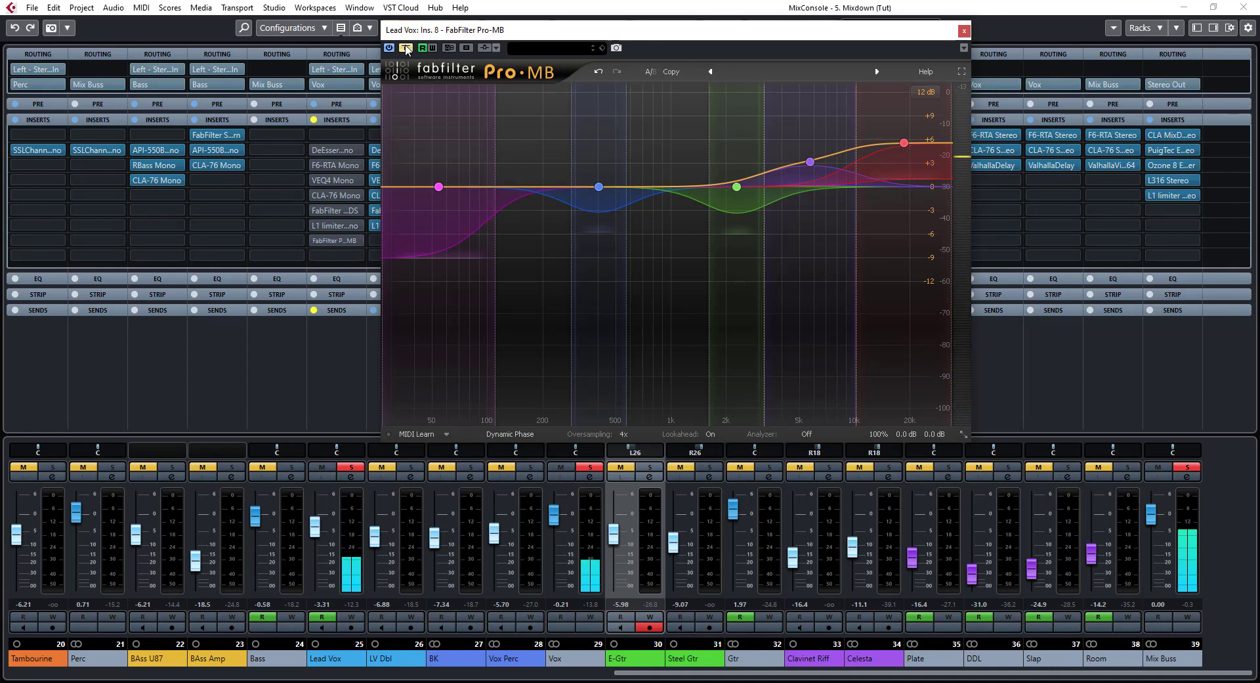
left_click(406, 48)
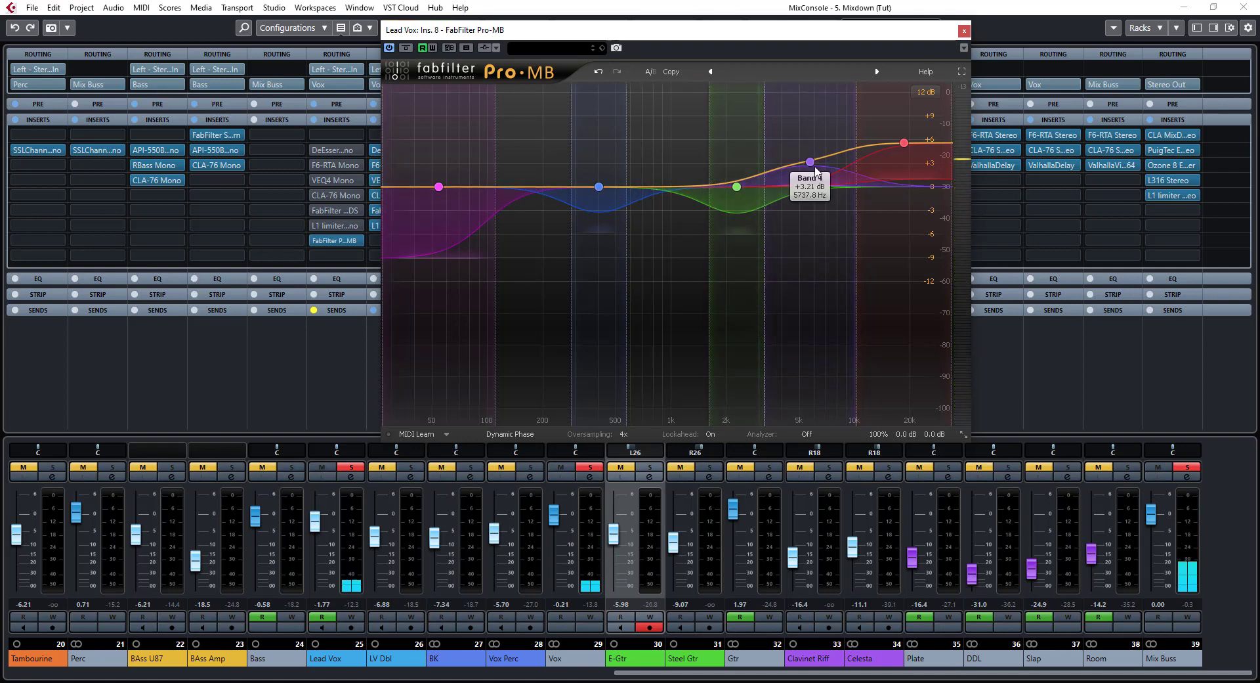
Raise the presence band's output to about +4 dB and adjust its range to about -3 dB.
left_click(811, 163)
mouse_move(916, 346)
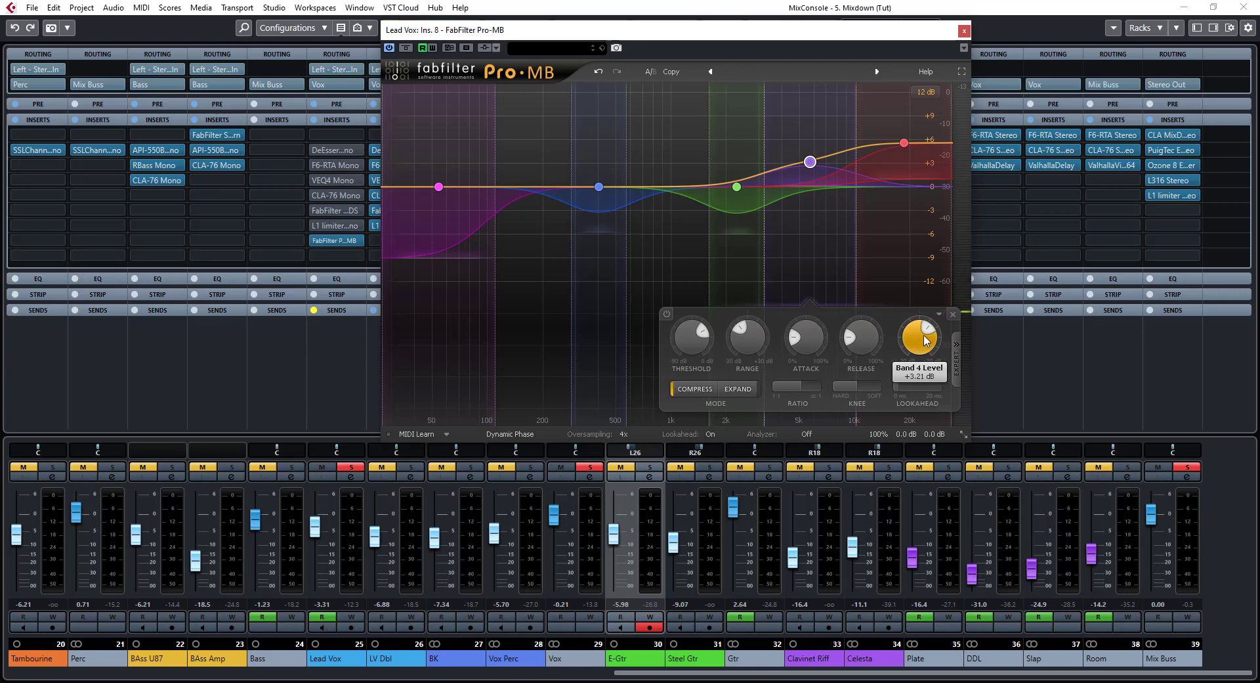
left_click_drag(925, 339, 926, 330)
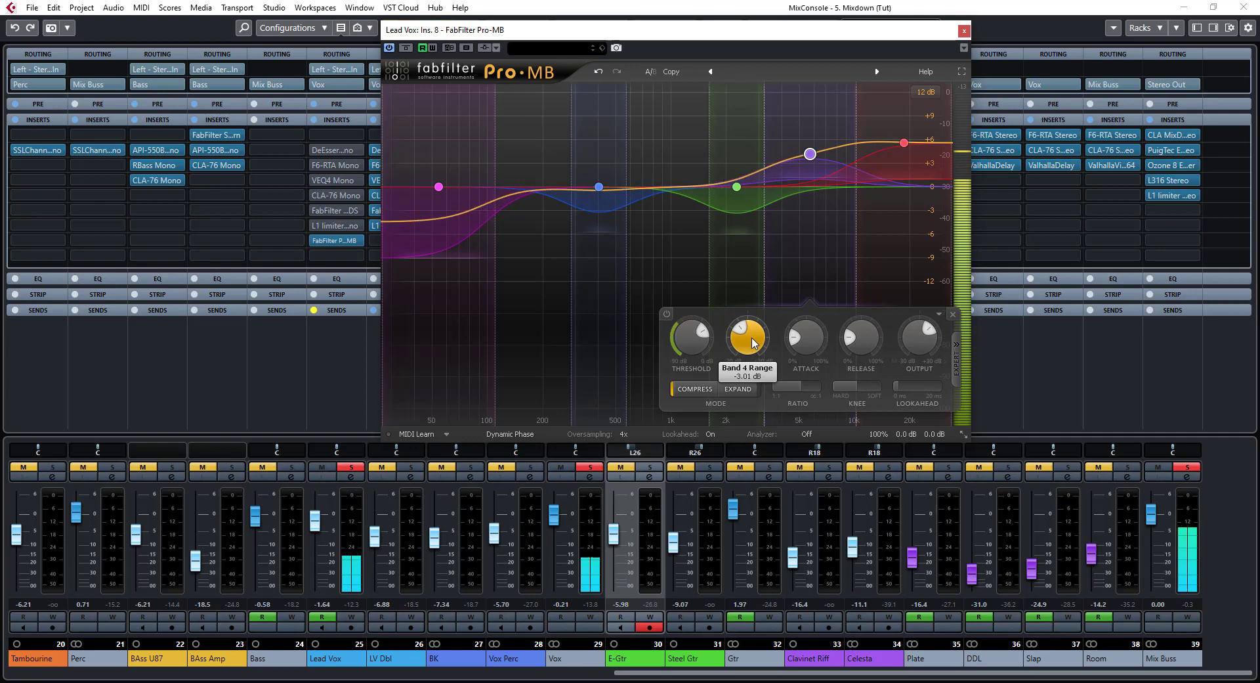
left_click_drag(753, 342, 753, 347)
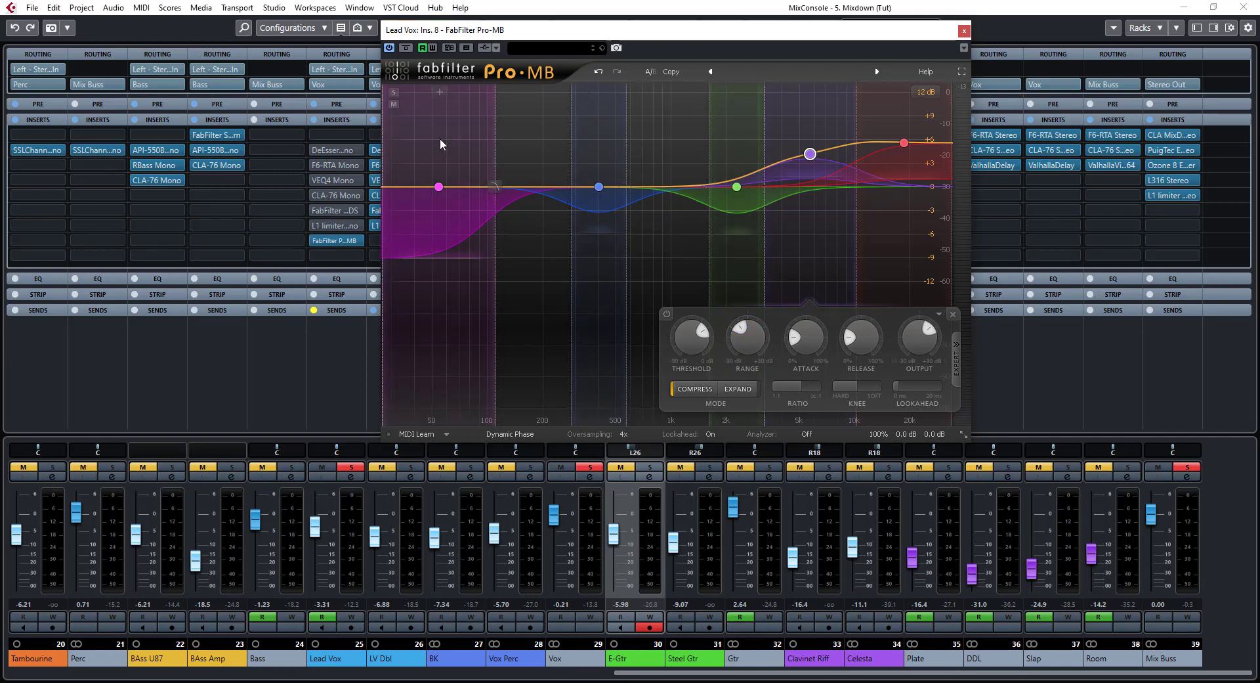
Compare the bypassed and processed lead vocal again with the stronger presence boost.
left_click(406, 48)
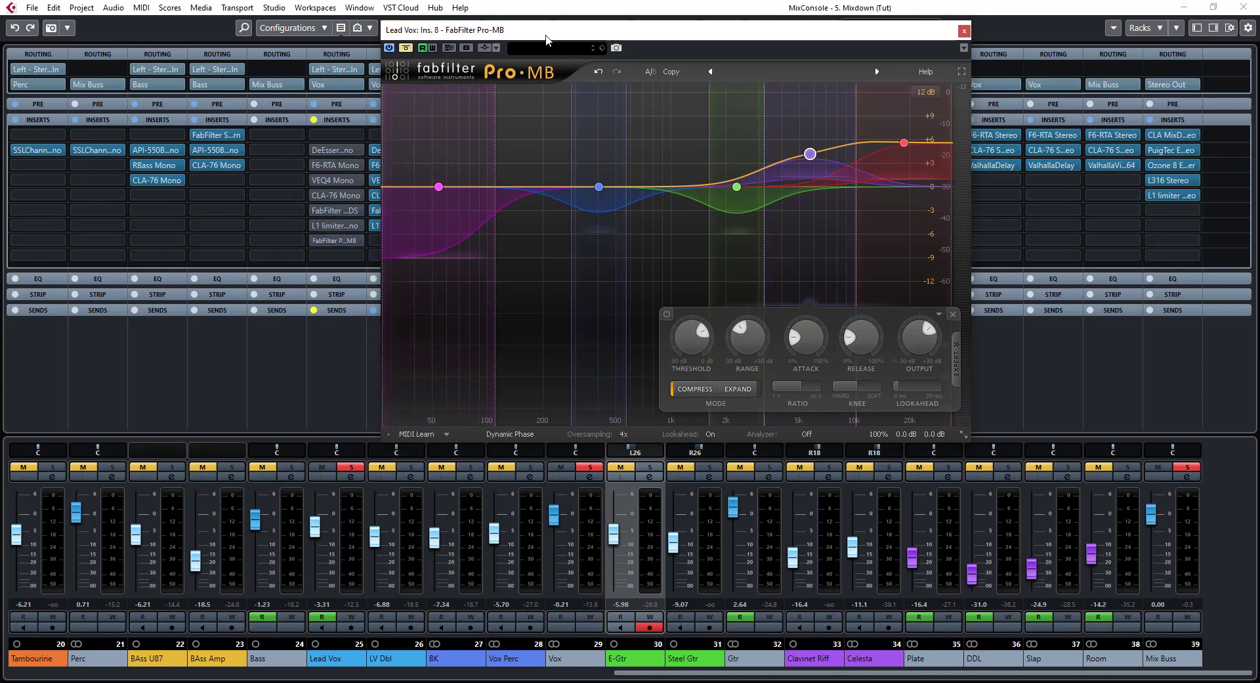
key("space")
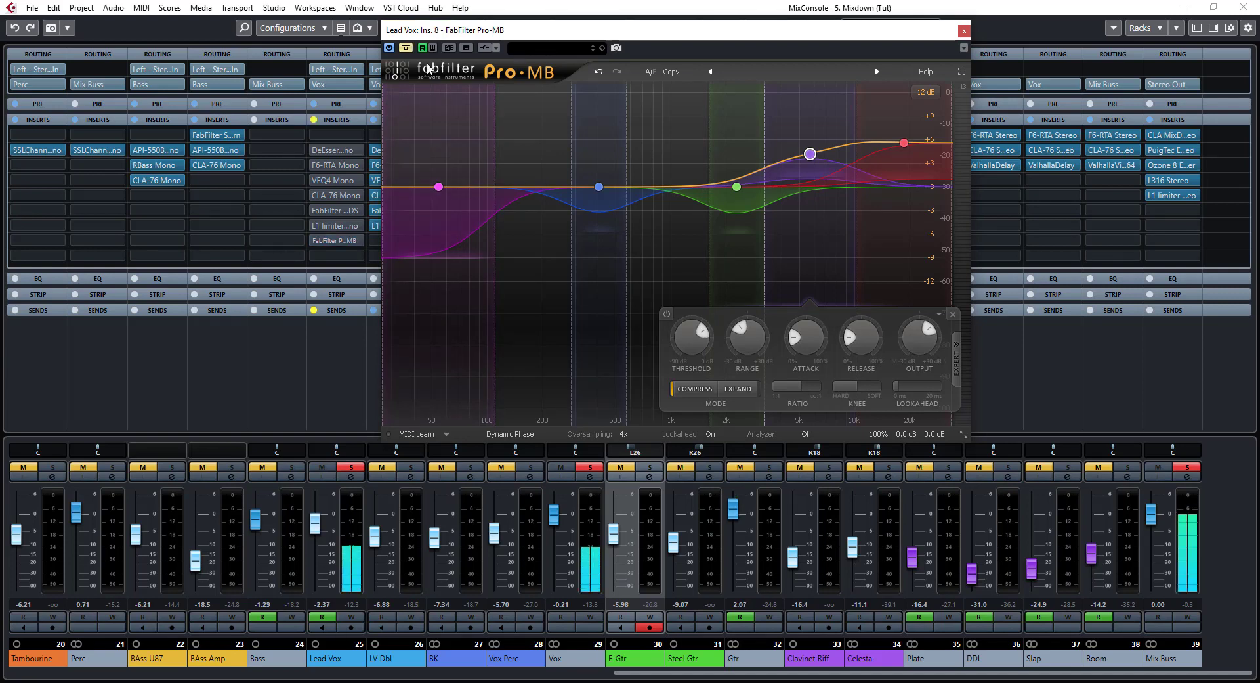
left_click(405, 48)
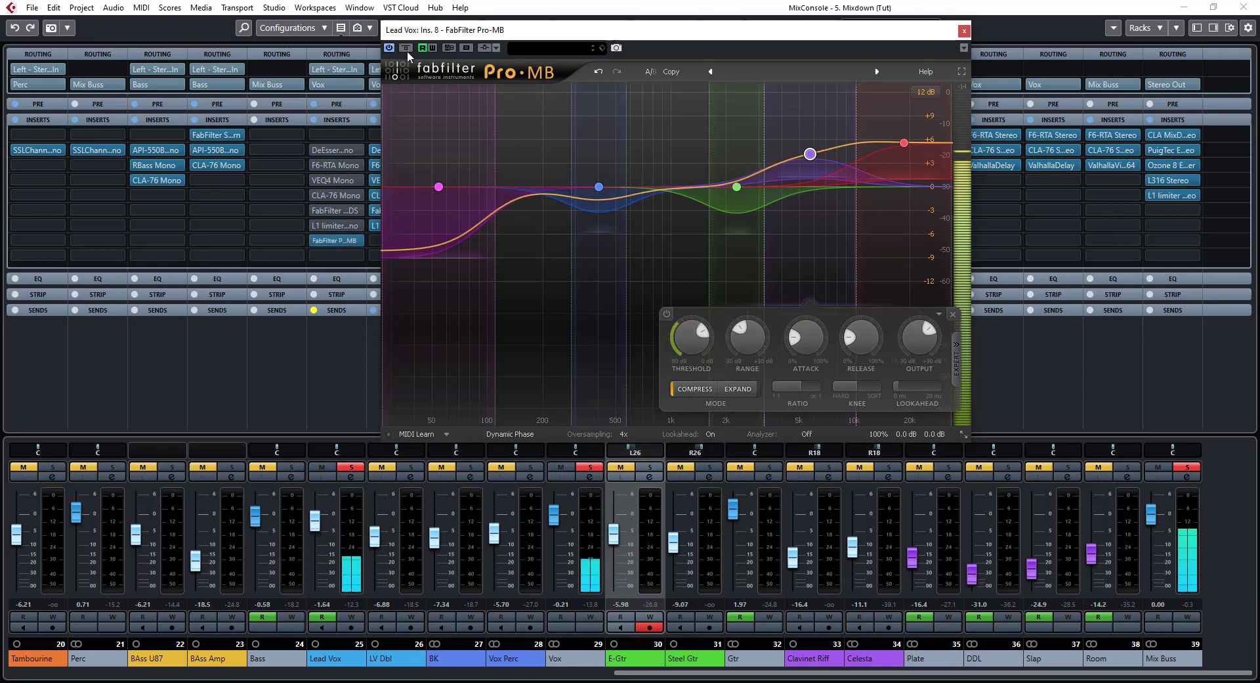
left_click(406, 49)
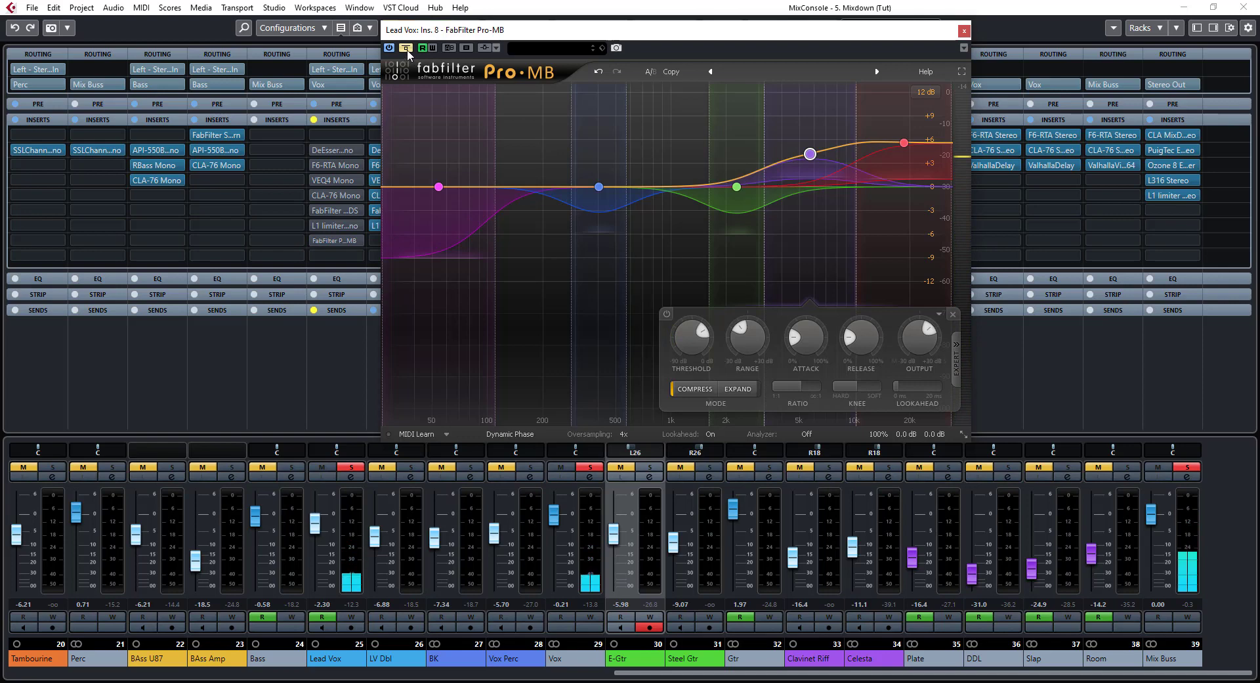
left_click(409, 48)
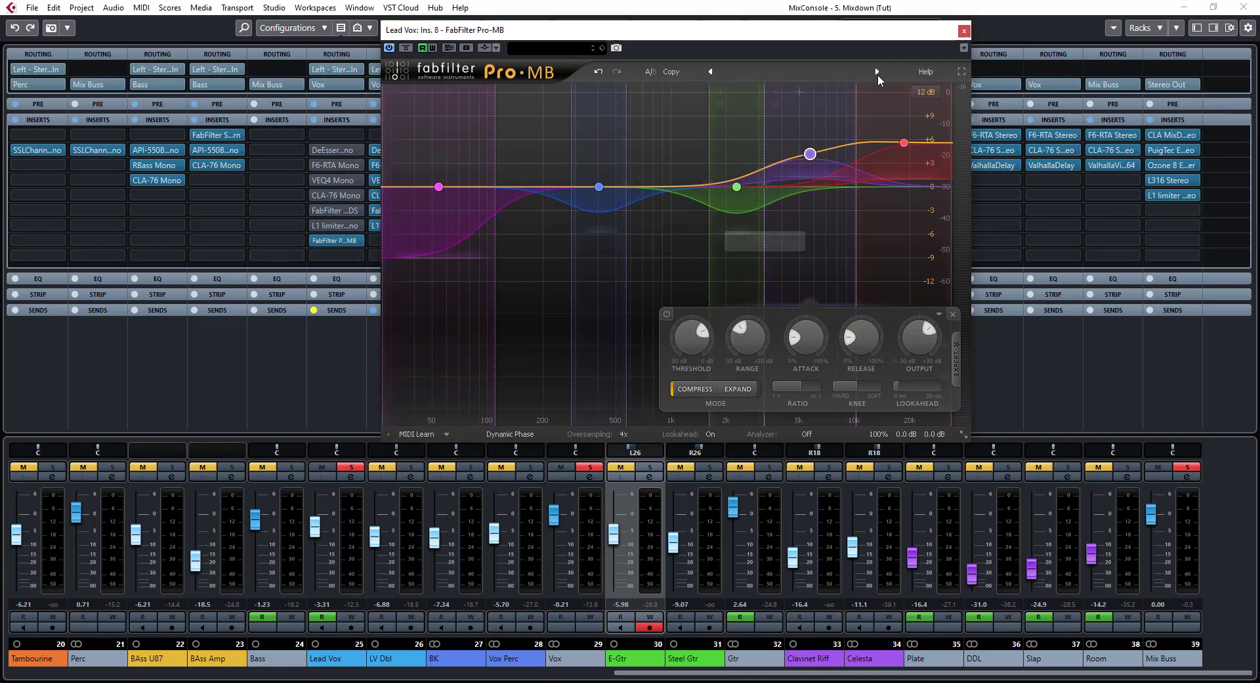
Close the lead vocal's compressor window and solo the BK track instead of Lead Vox.
left_click(964, 31)
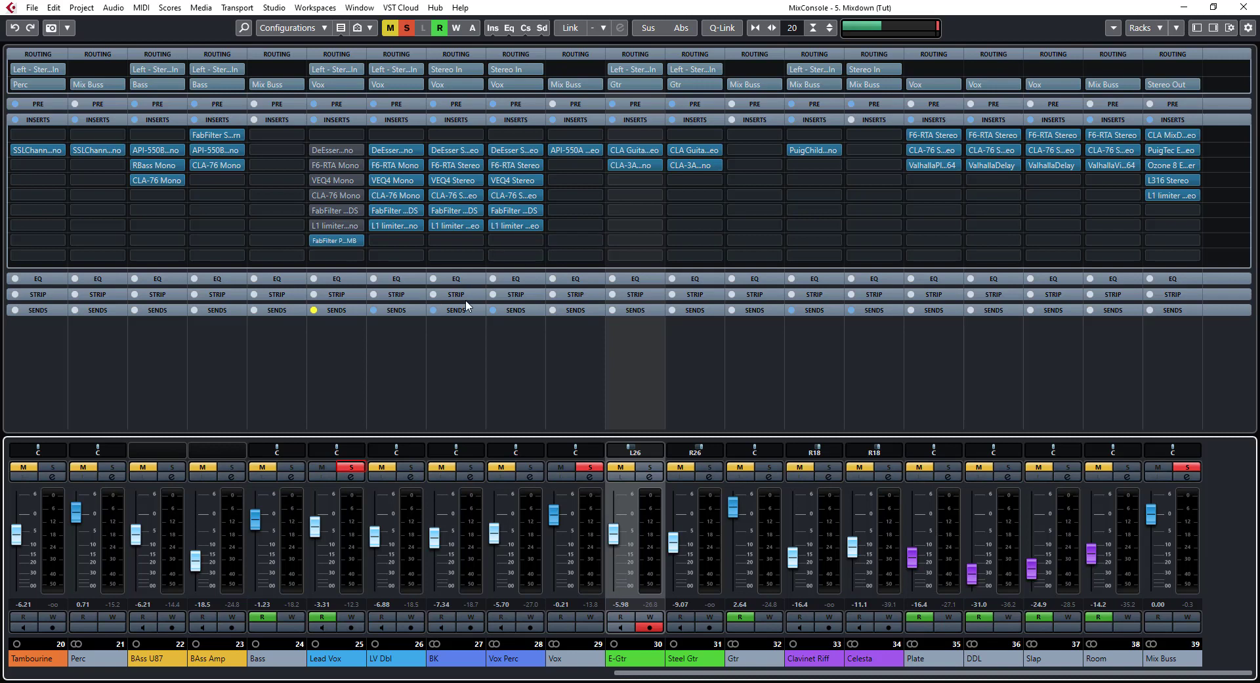
left_click(476, 240)
left_click(405, 352)
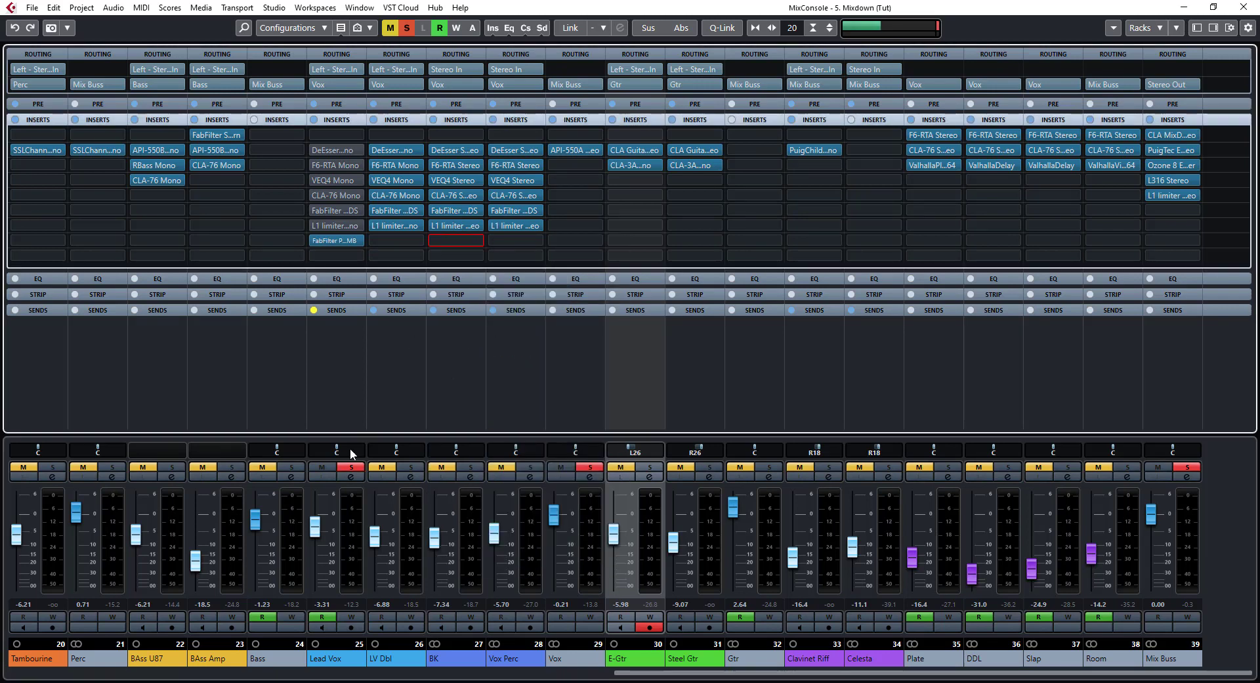
left_click(350, 467)
left_click(471, 467)
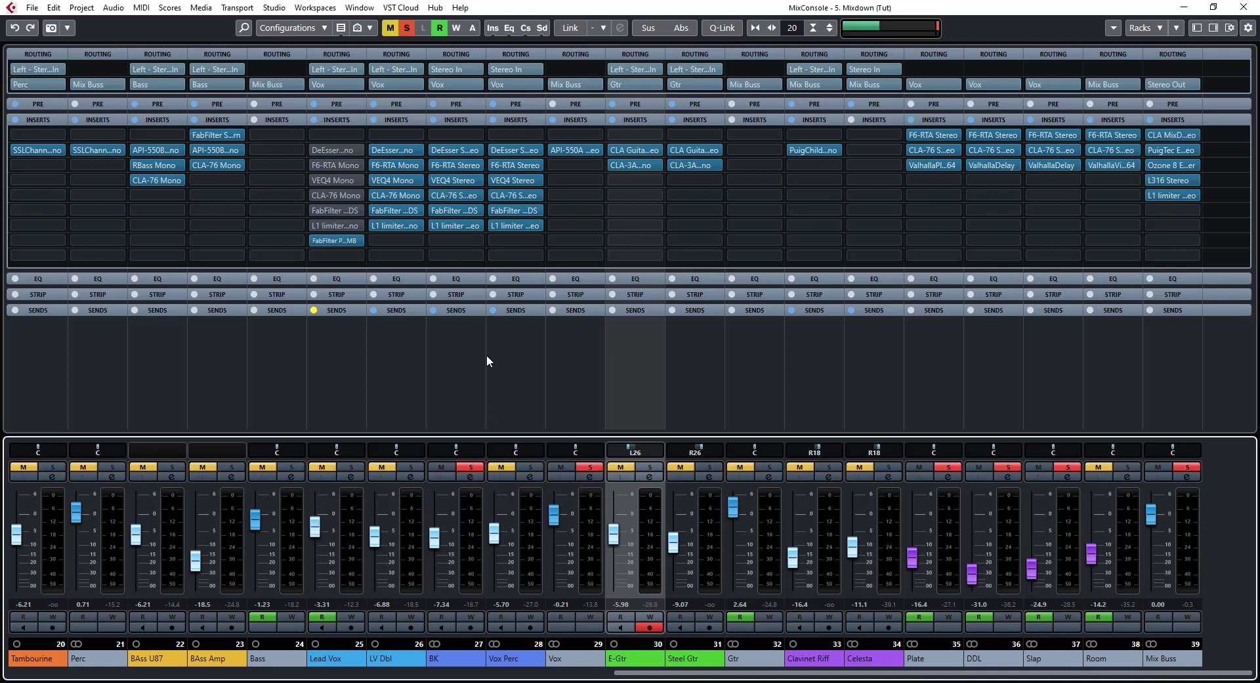
Insert FabFilter Pro-MB in the BK track's slot after the L1 limiter, and move its window clear of the effect channels.
left_click(462, 240)
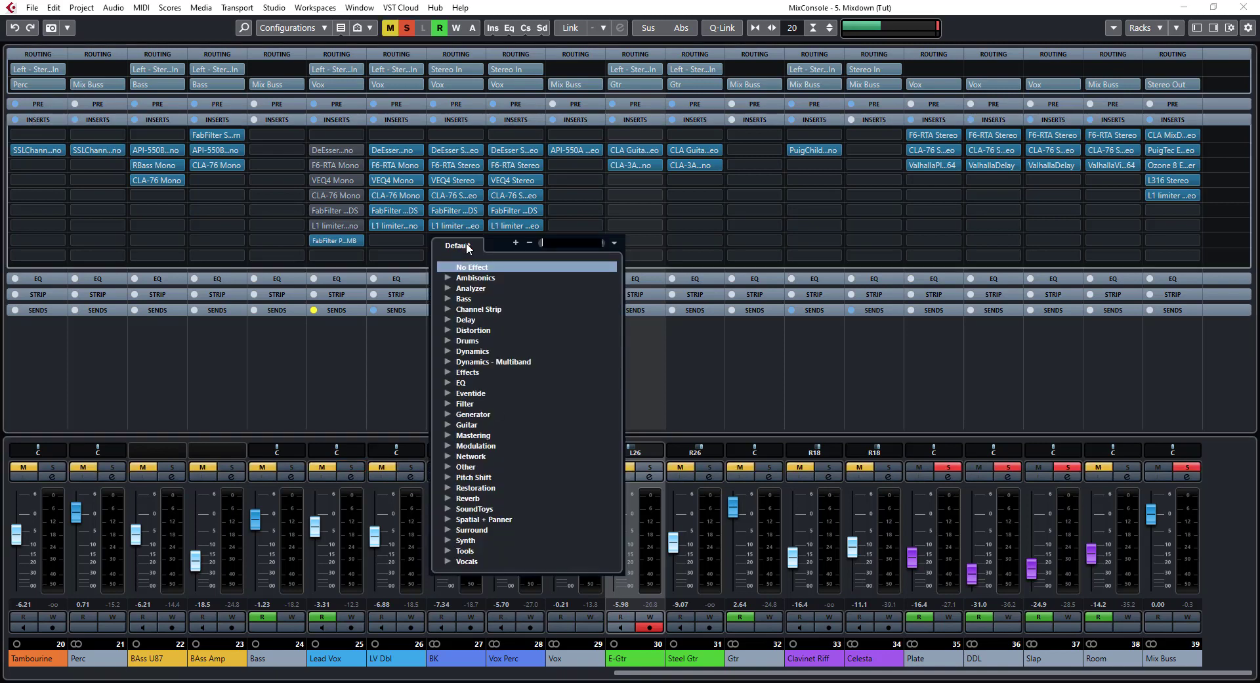
left_click(447, 351)
scroll(502, 375, "down", 4)
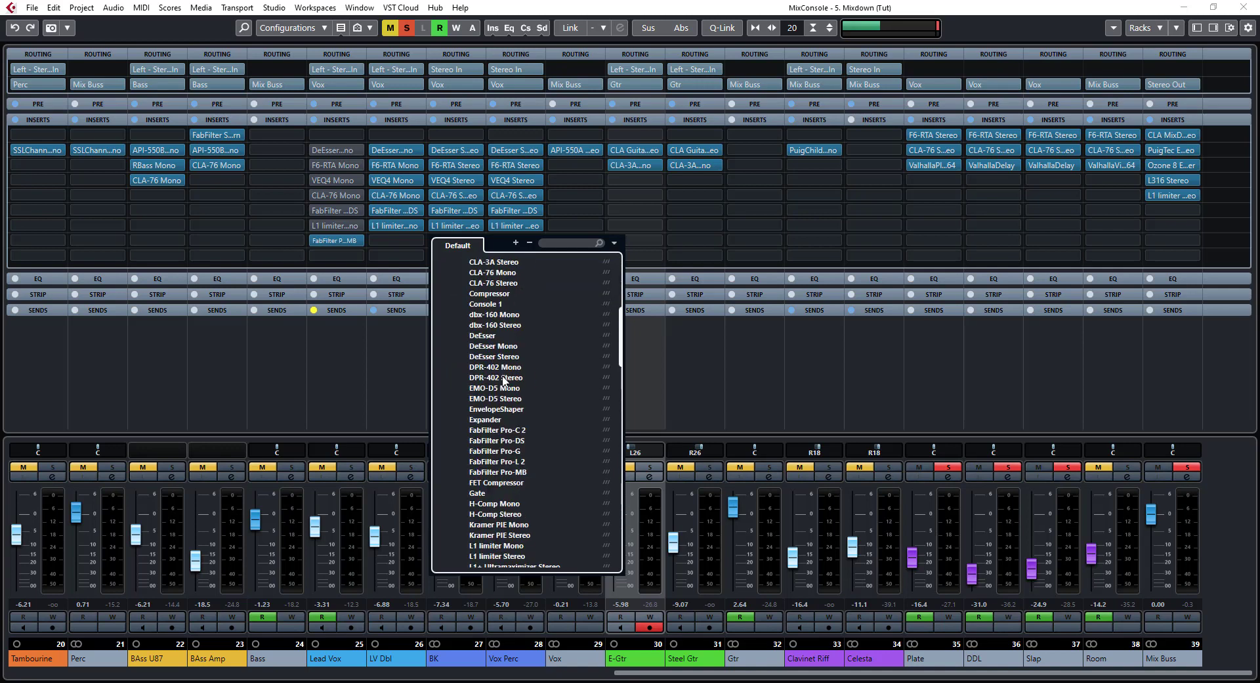
left_click(519, 472)
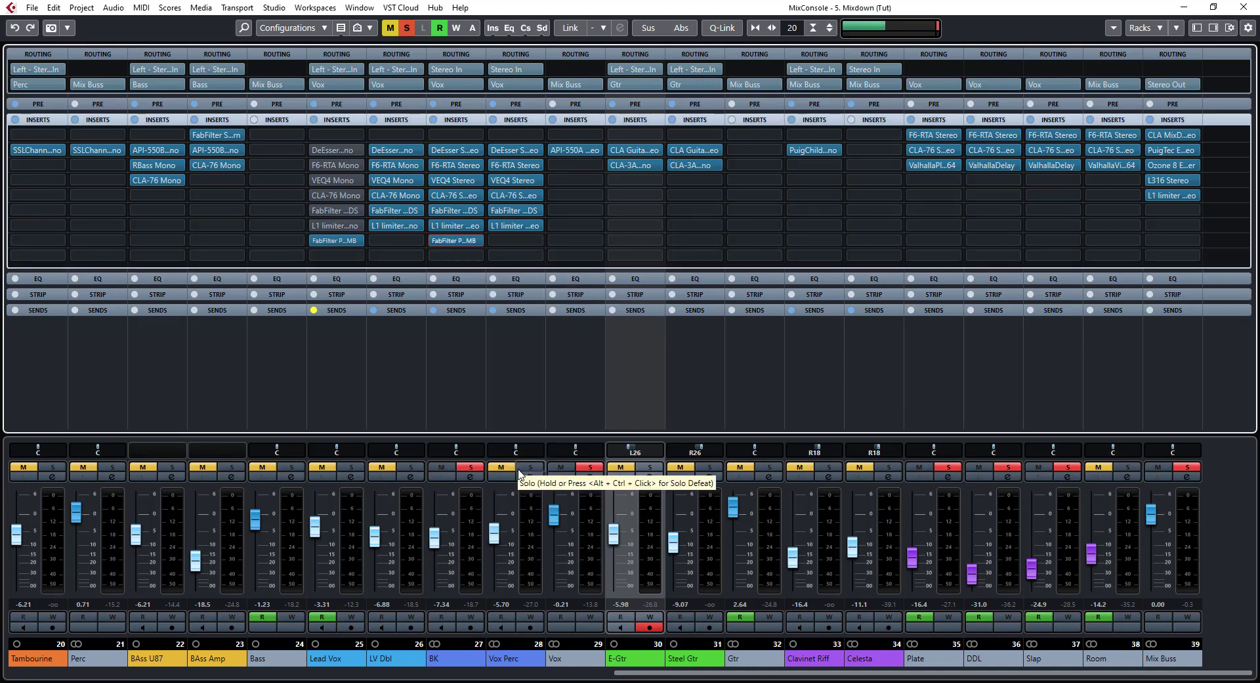
left_click(447, 241)
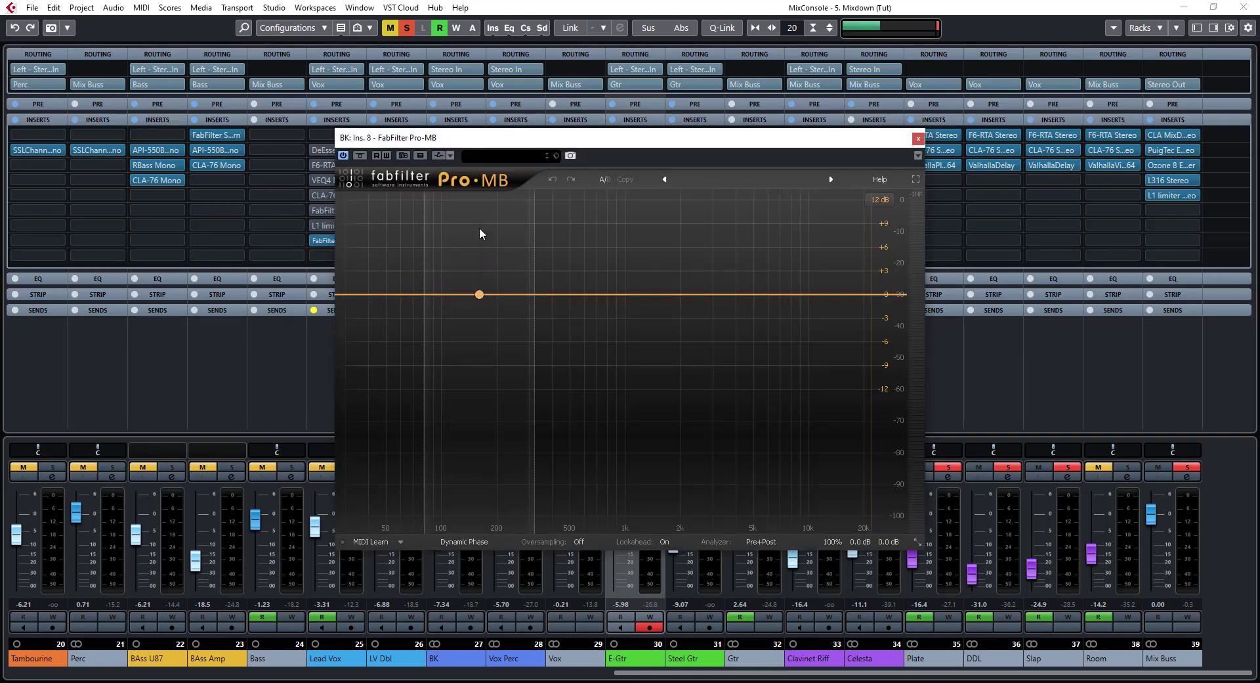
left_click_drag(500, 143, 396, 70)
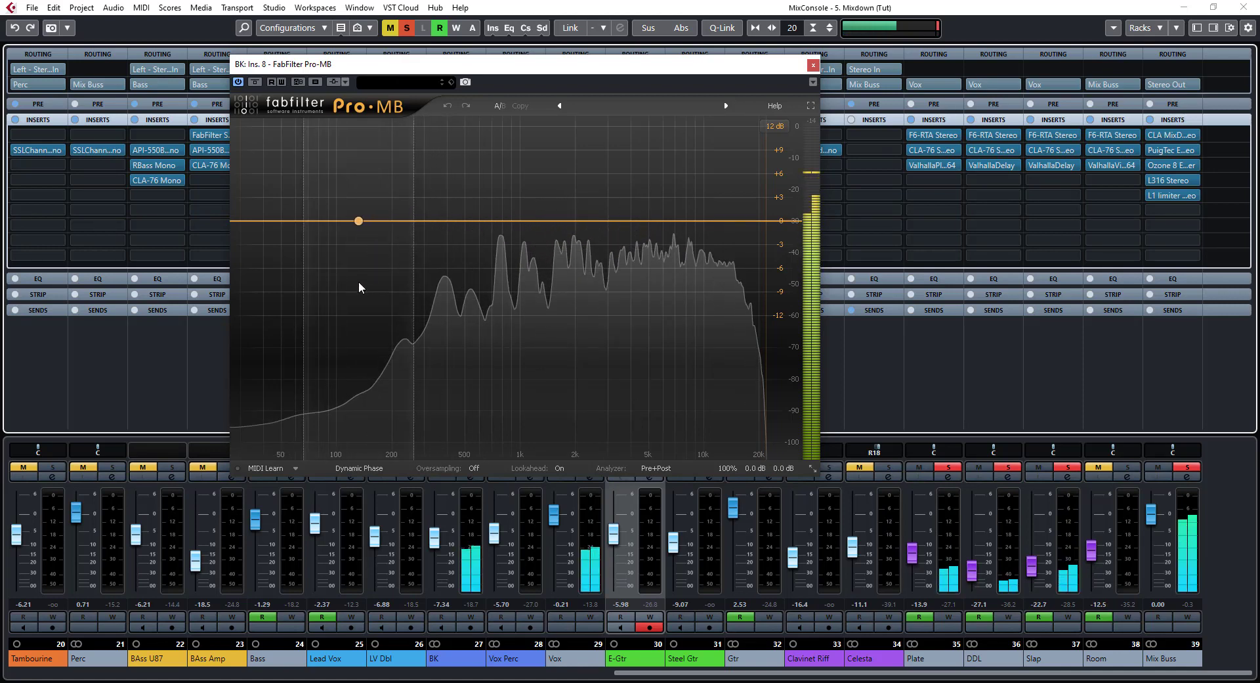
Turn off the spectrum analyzer in the BK compressor and set its oversampling to 4x.
left_click(647, 468)
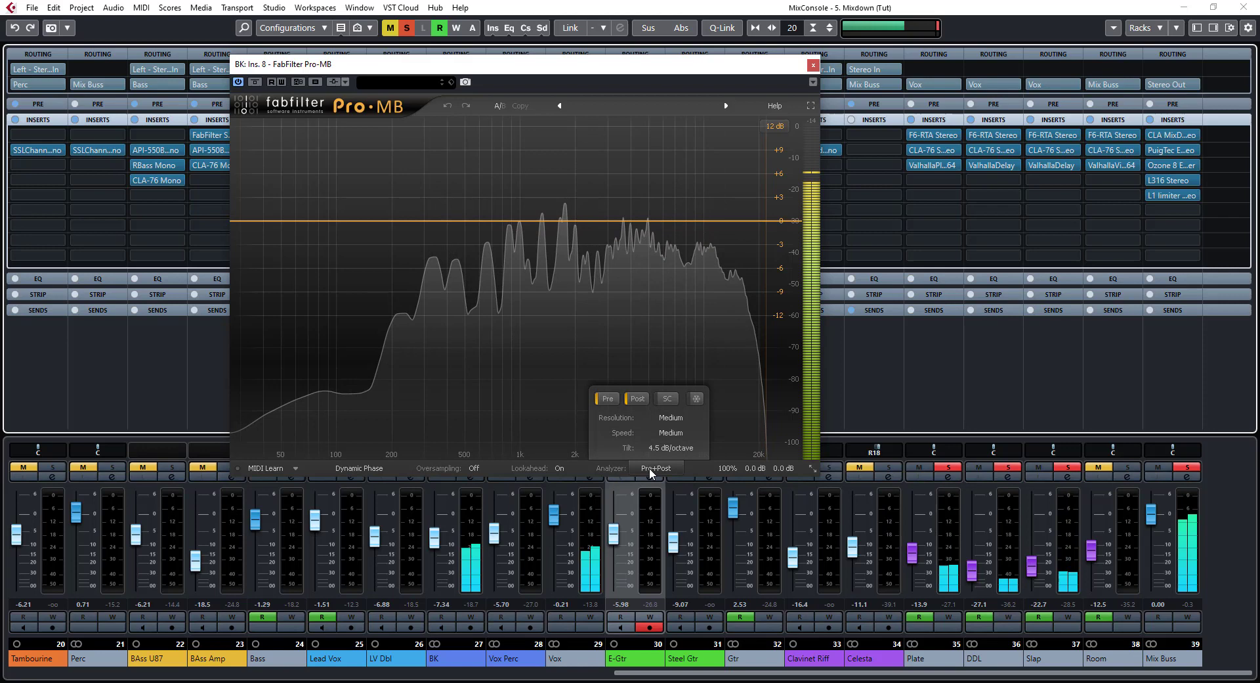
left_click(600, 400)
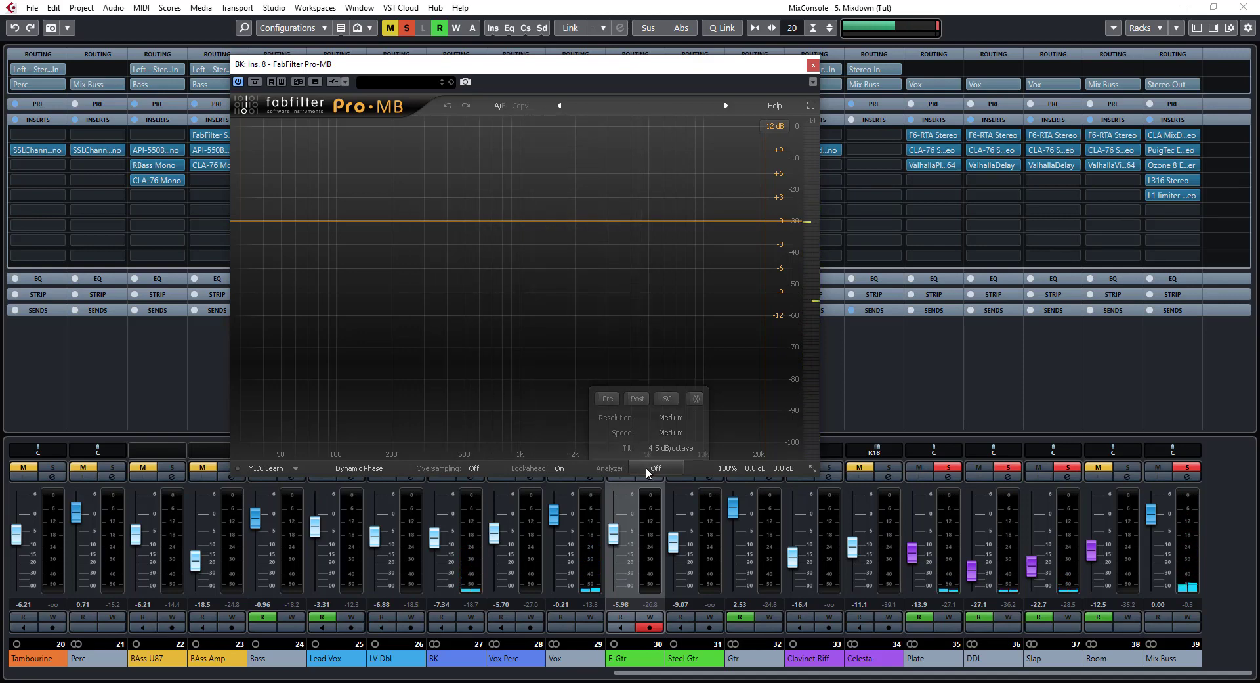
left_click(474, 469)
left_click(491, 512)
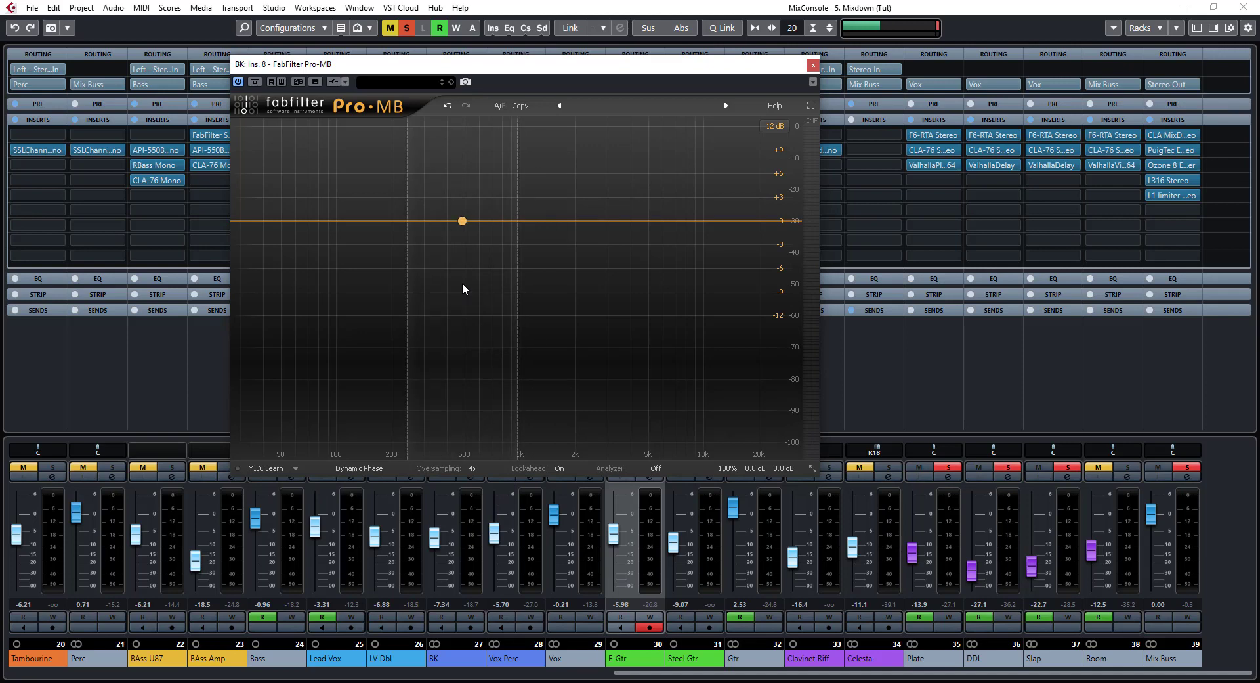
Play the track, add a compression band, sweep it while soloed to around 1.3 kHz, and unsolo it.
key("space")
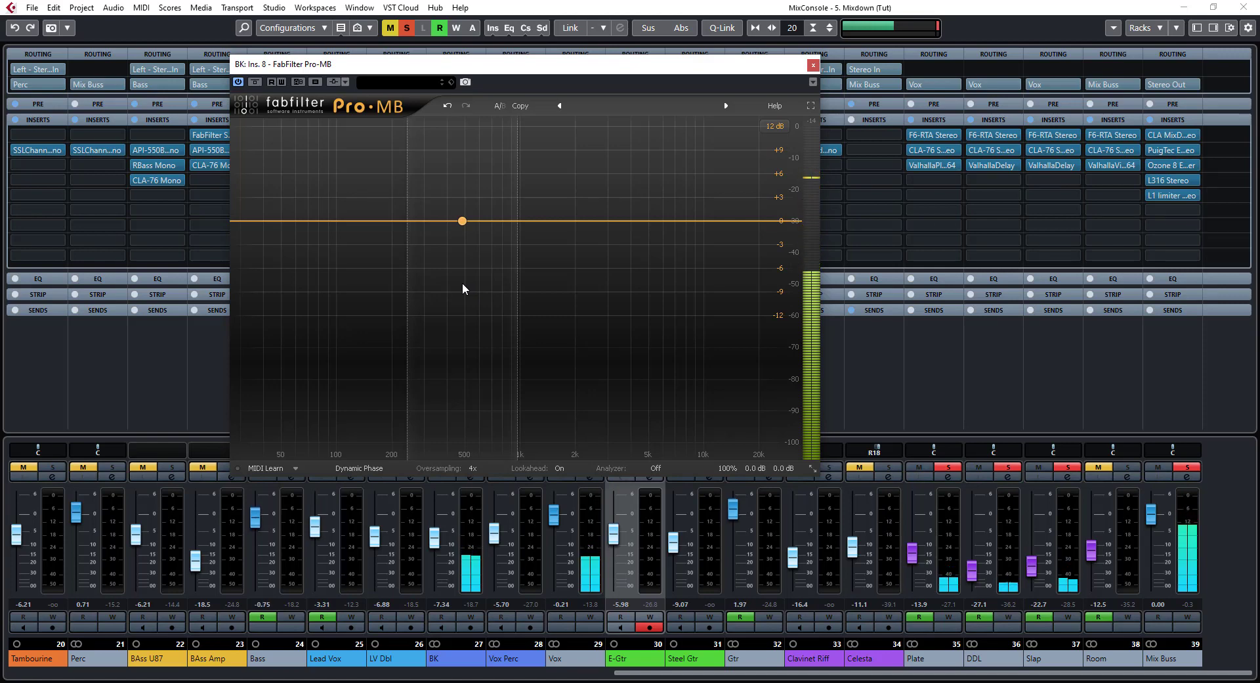
left_click(602, 223)
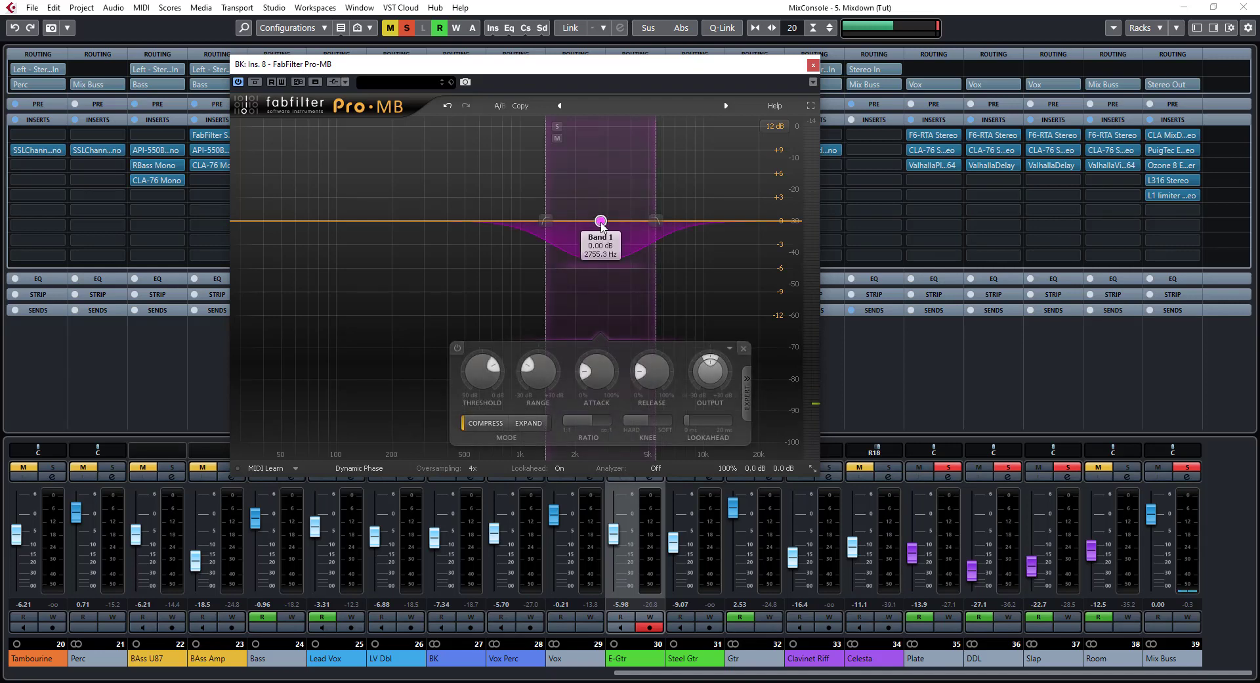
left_click(557, 125)
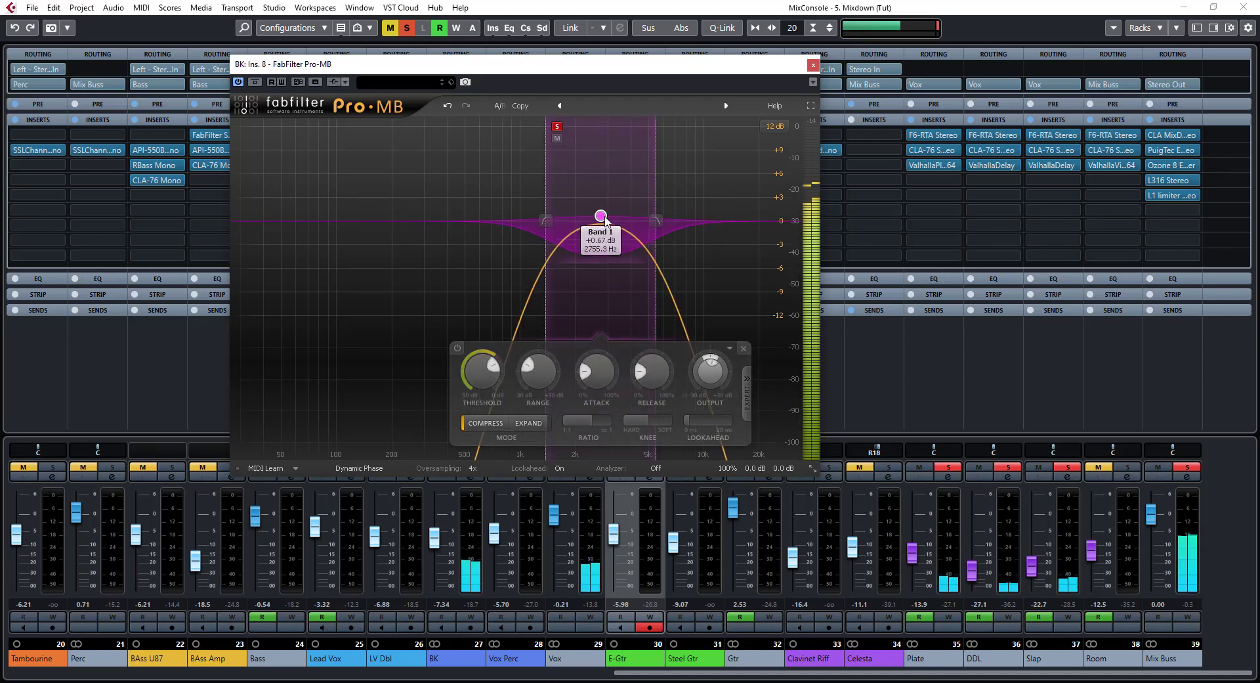
left_click_drag(601, 223, 634, 223)
left_click_drag(621, 222, 563, 223)
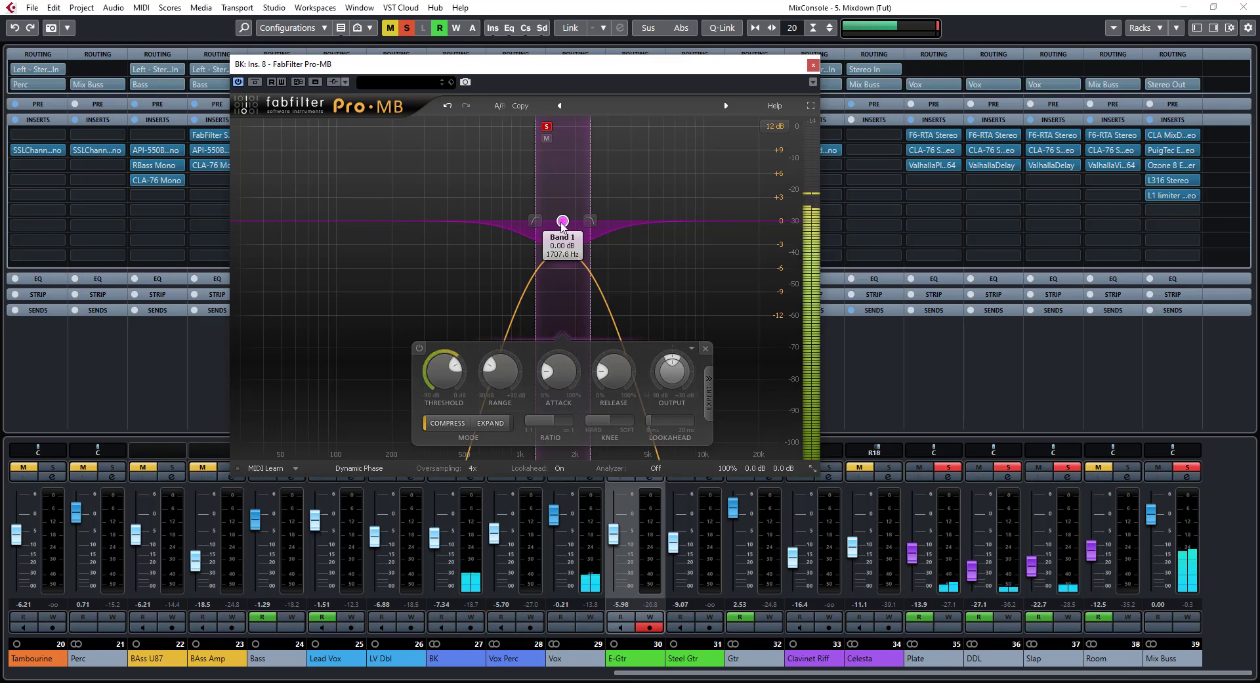
left_click_drag(560, 223, 536, 221)
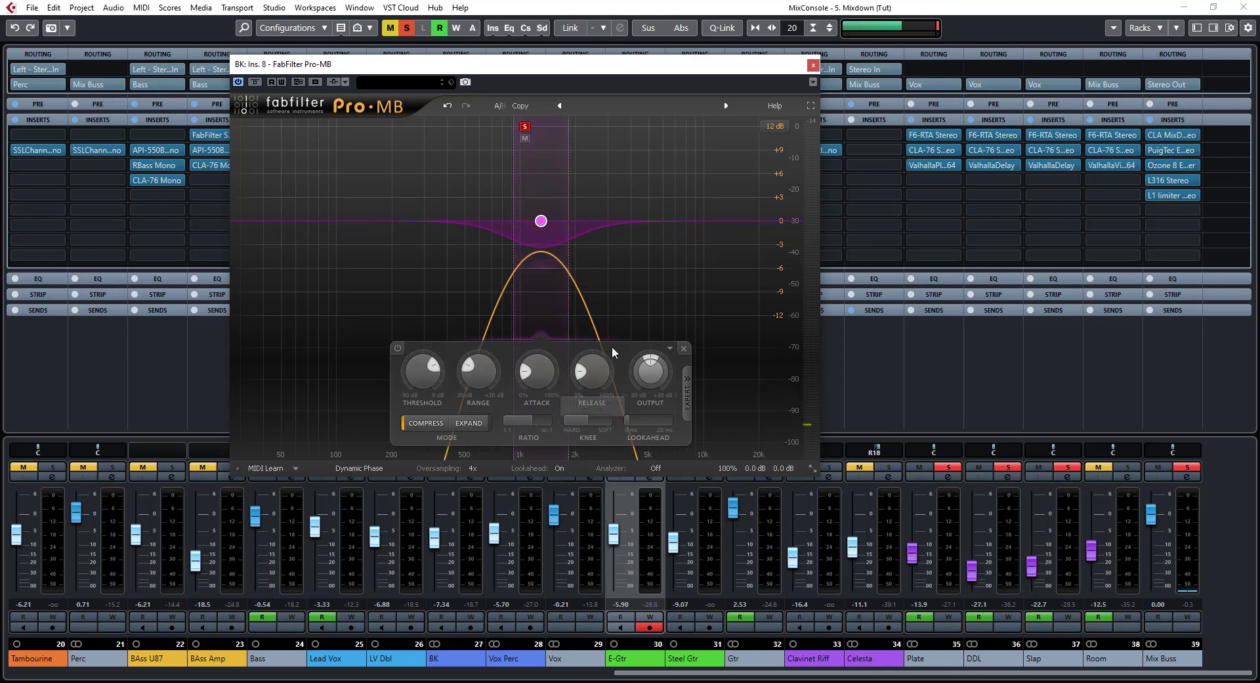
left_click(524, 127)
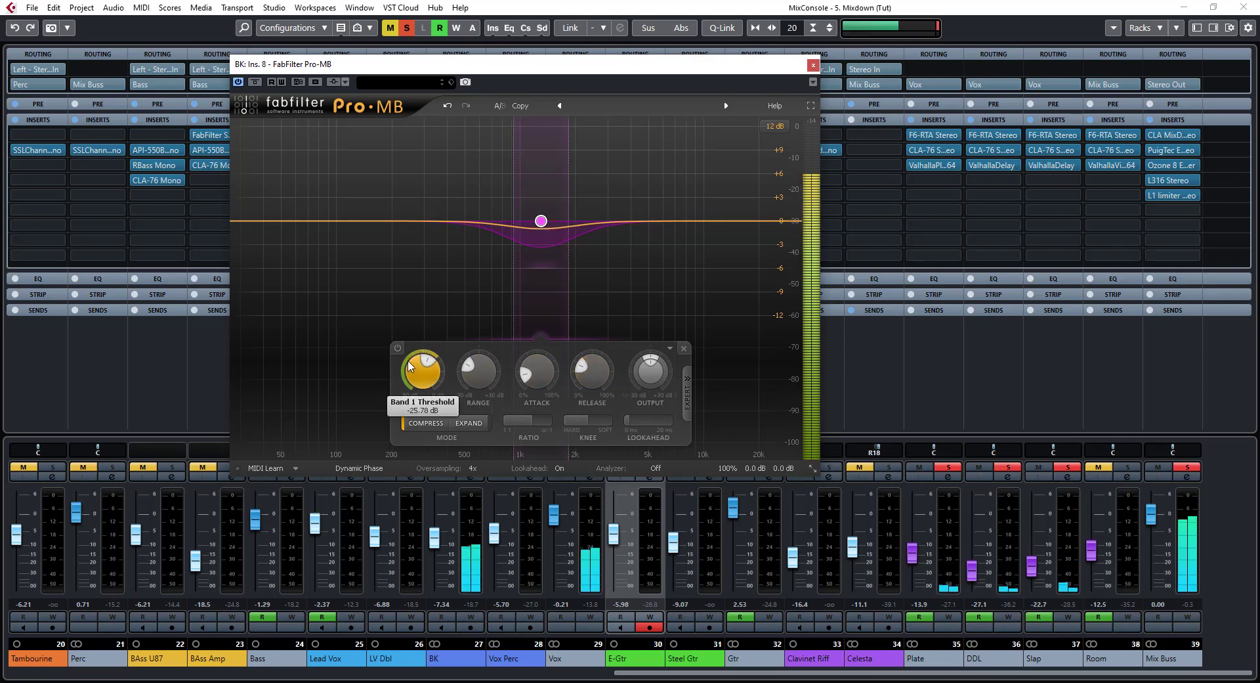
Lower the 1.3 kHz band's threshold below -26 dB, set its attack to about 21%, and shorten its release.
scroll(420, 385, "down", 6)
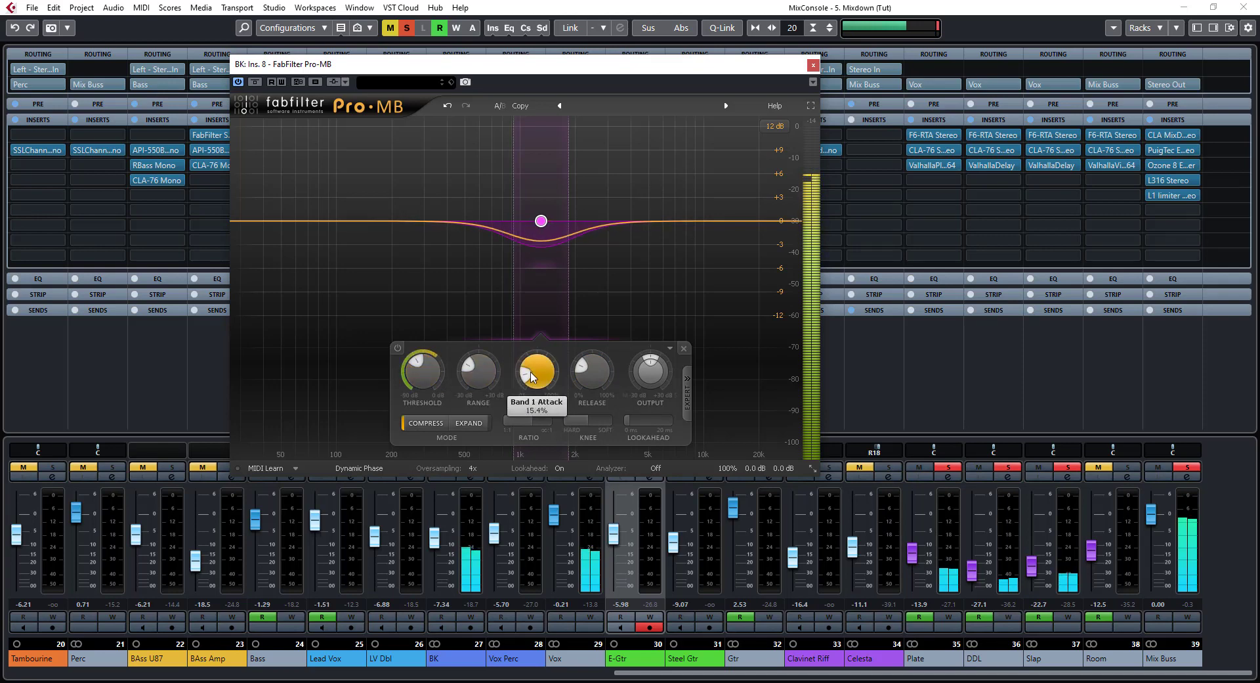
scroll(536, 366, "up", 1)
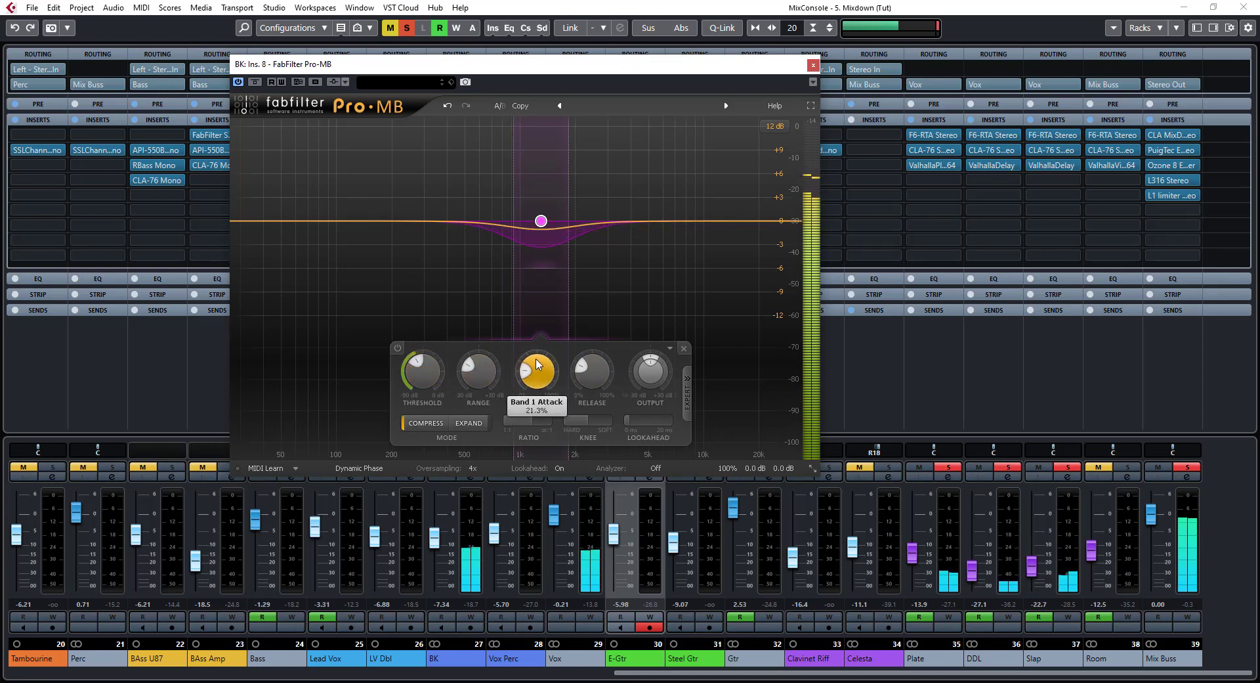
scroll(590, 387, "down", 5)
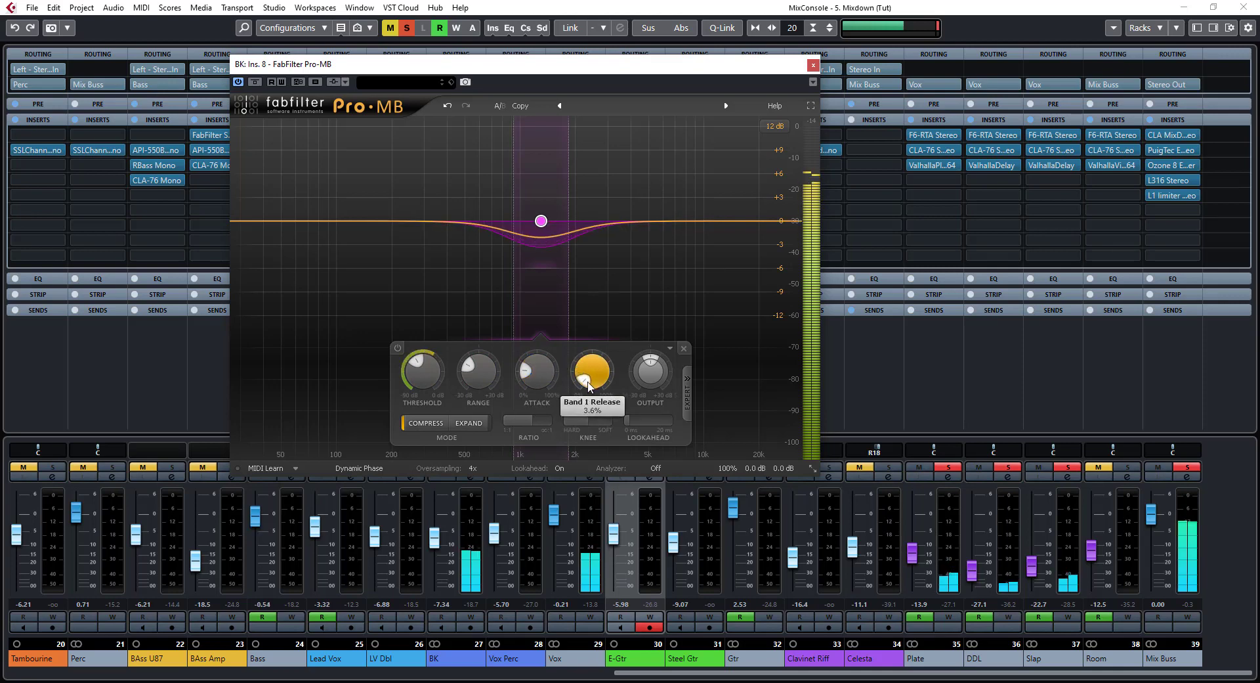
left_click_drag(589, 388, 583, 379)
left_click_drag(587, 377, 587, 380)
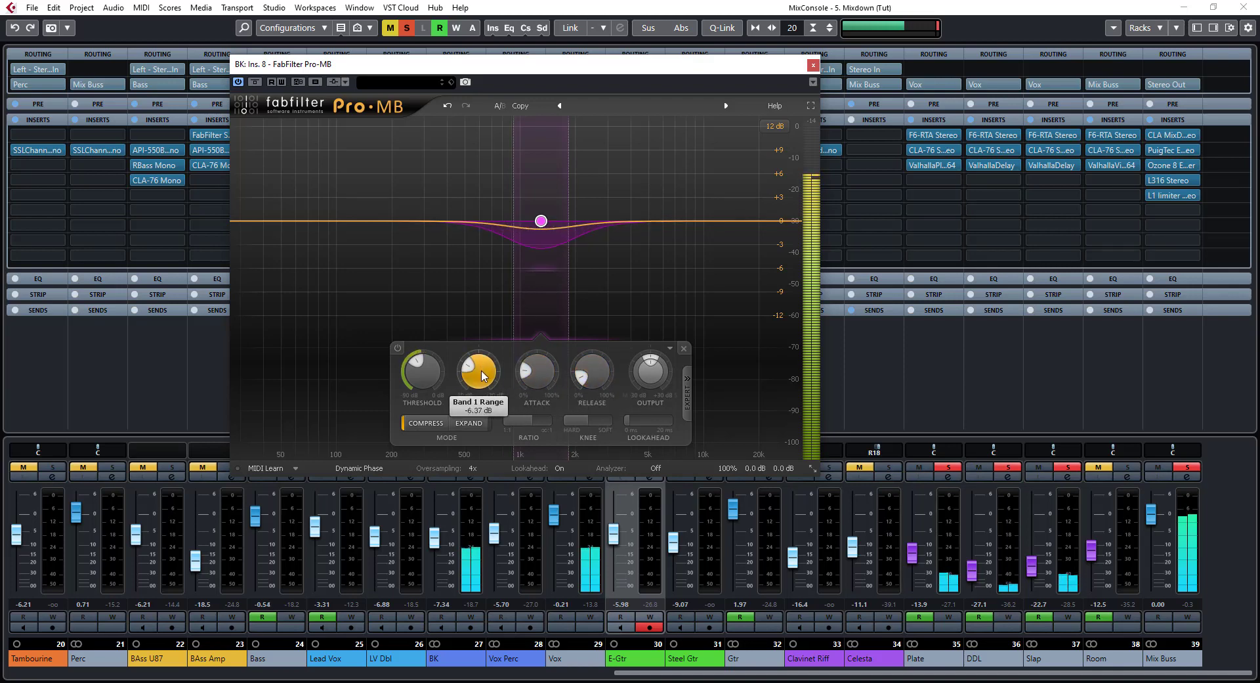
Deepen the 1.3 kHz band's range past -6 dB and fine-tune its attack, with the release at about 11%.
left_click_drag(481, 378, 483, 387)
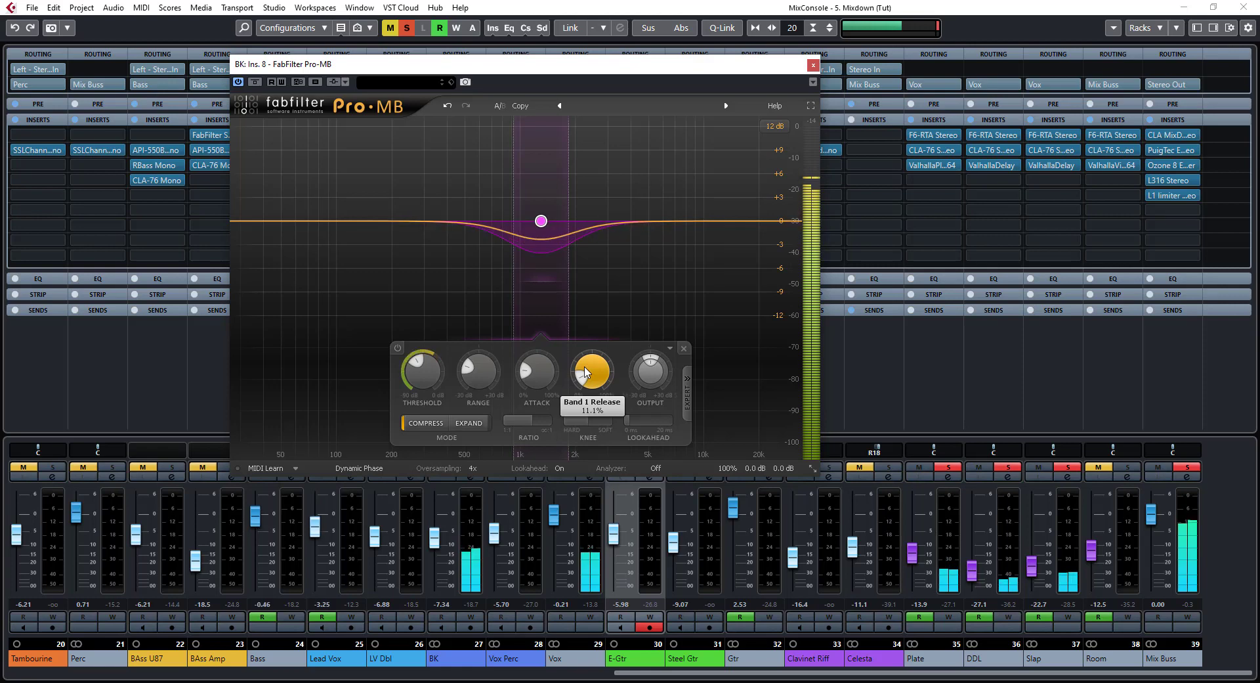
mouse_move(542, 375)
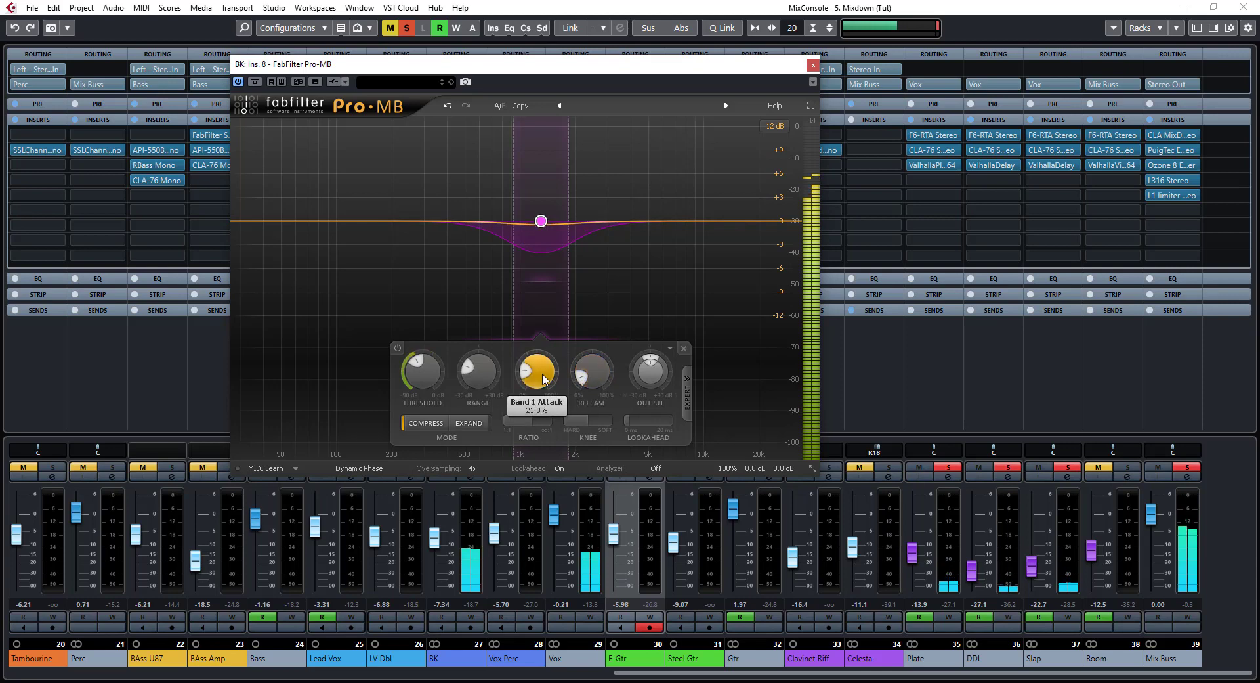
left_click_drag(542, 375, 545, 370)
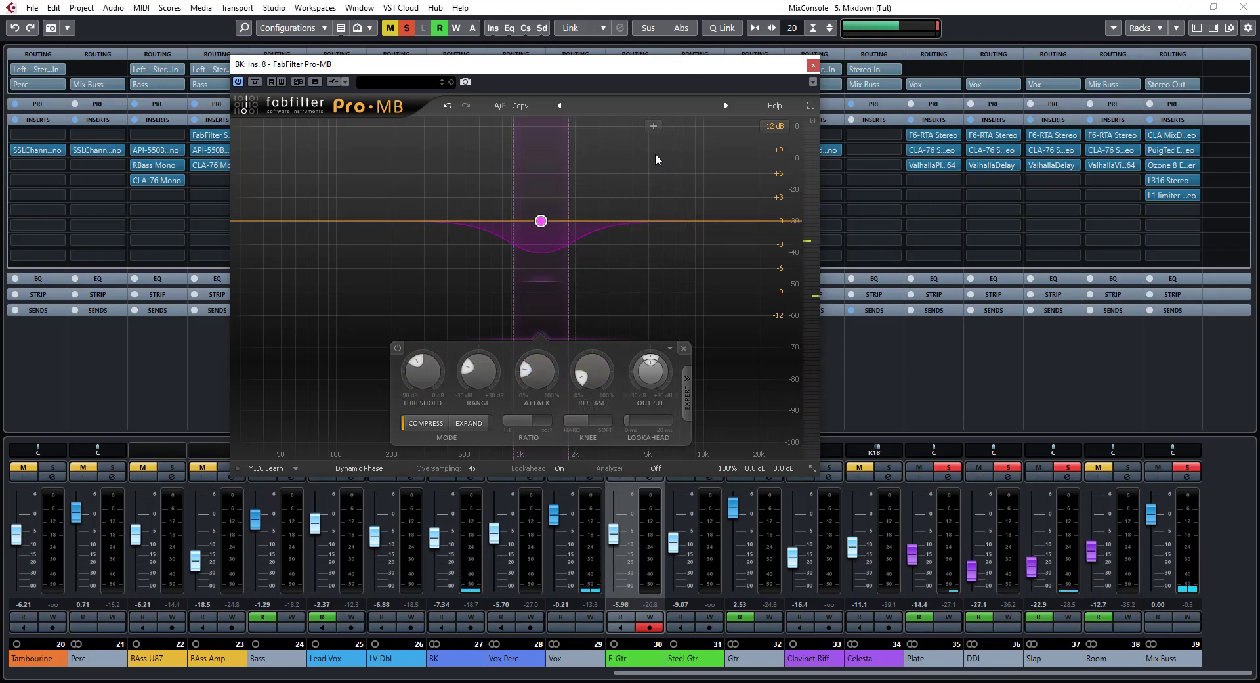
Add a second band above the first, solo it, and narrow and move it to about 3.1 kHz.
left_click(653, 127)
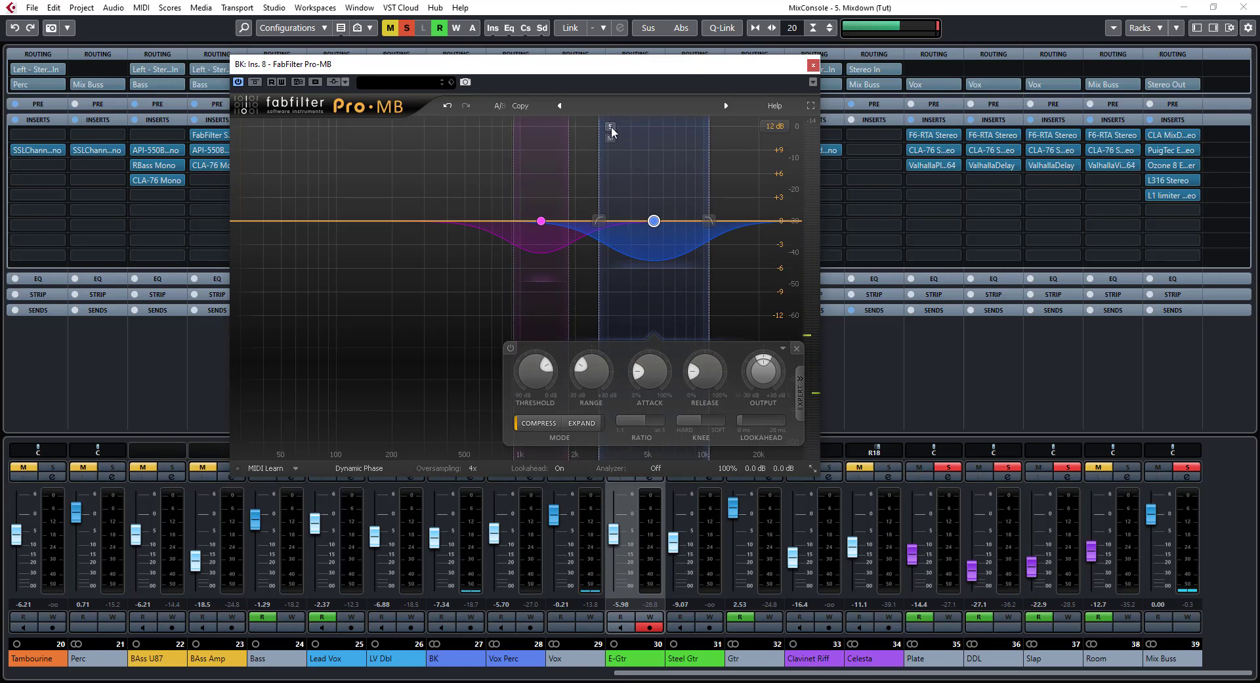
left_click(610, 127)
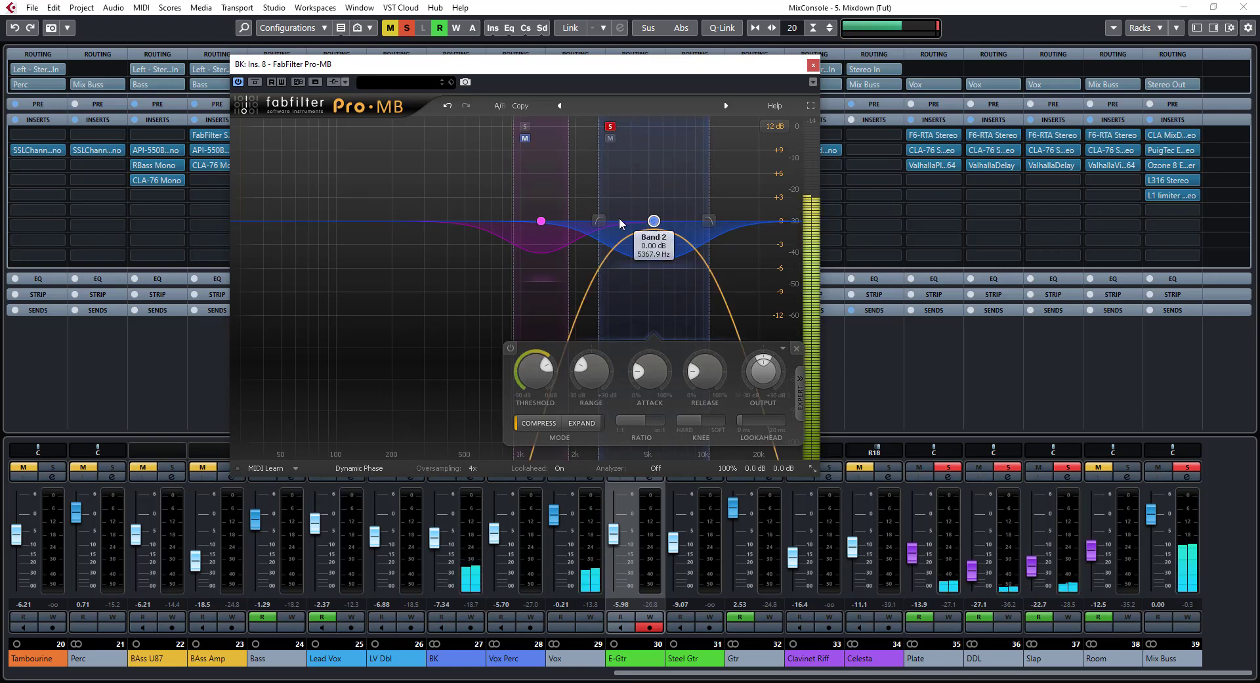
mouse_move(599, 221)
left_mouse_down()
mouse_move(675, 221)
mouse_move(609, 236)
mouse_move(628, 232)
mouse_move(599, 226)
mouse_move(614, 227)
left_mouse_up()
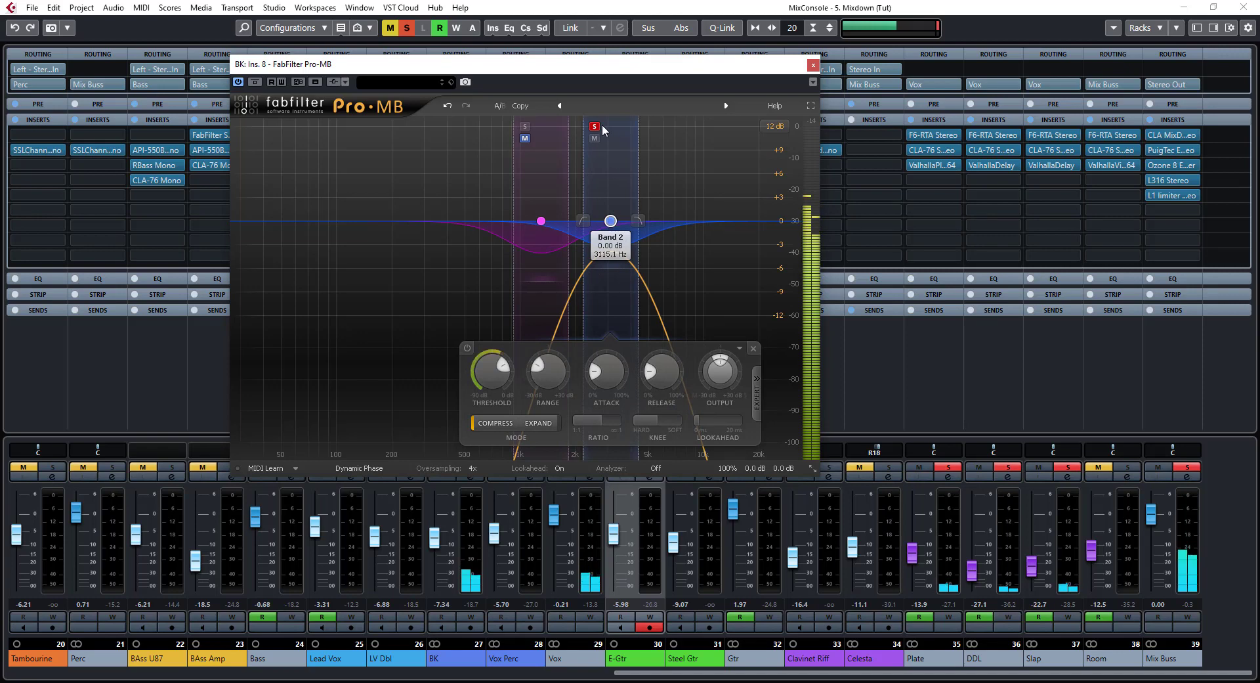
mouse_move(610, 222)
left_mouse_down()
mouse_move(680, 225)
mouse_move(612, 225)
left_mouse_up()
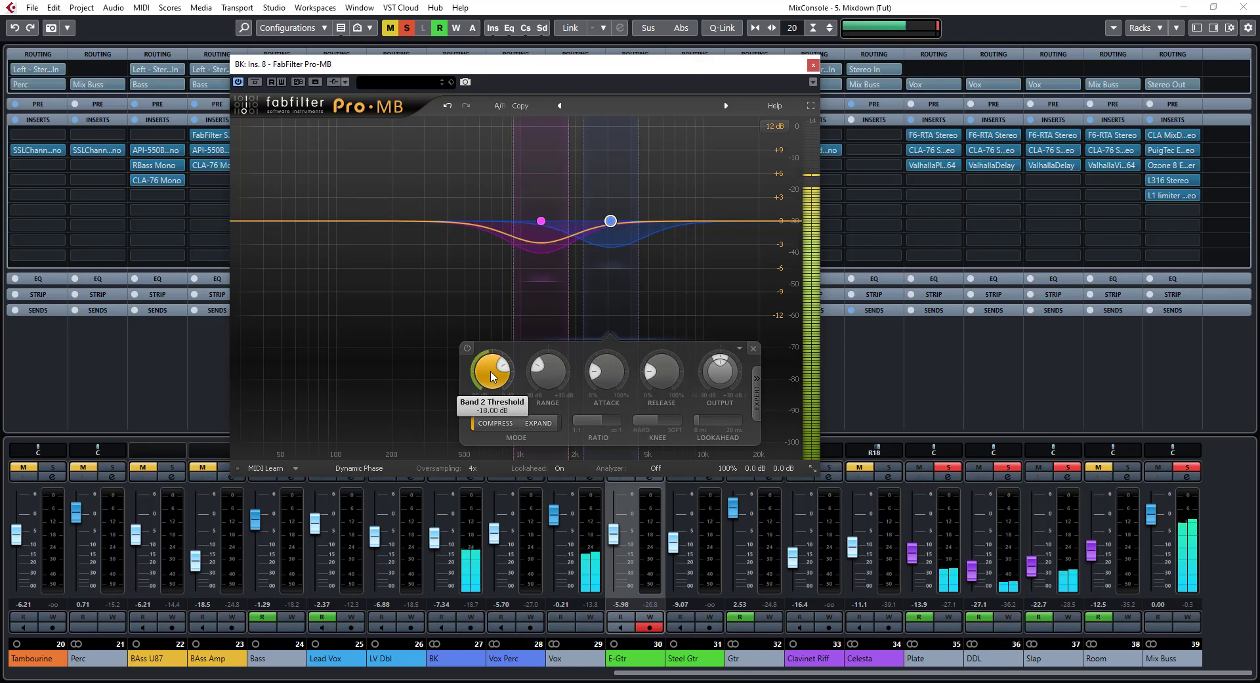
Lower the 3.1 kHz band's threshold to slightly below -28 dB, with a shorter attack and a longer release.
scroll(491, 374, "down", 3)
scroll(489, 377, "down", 3)
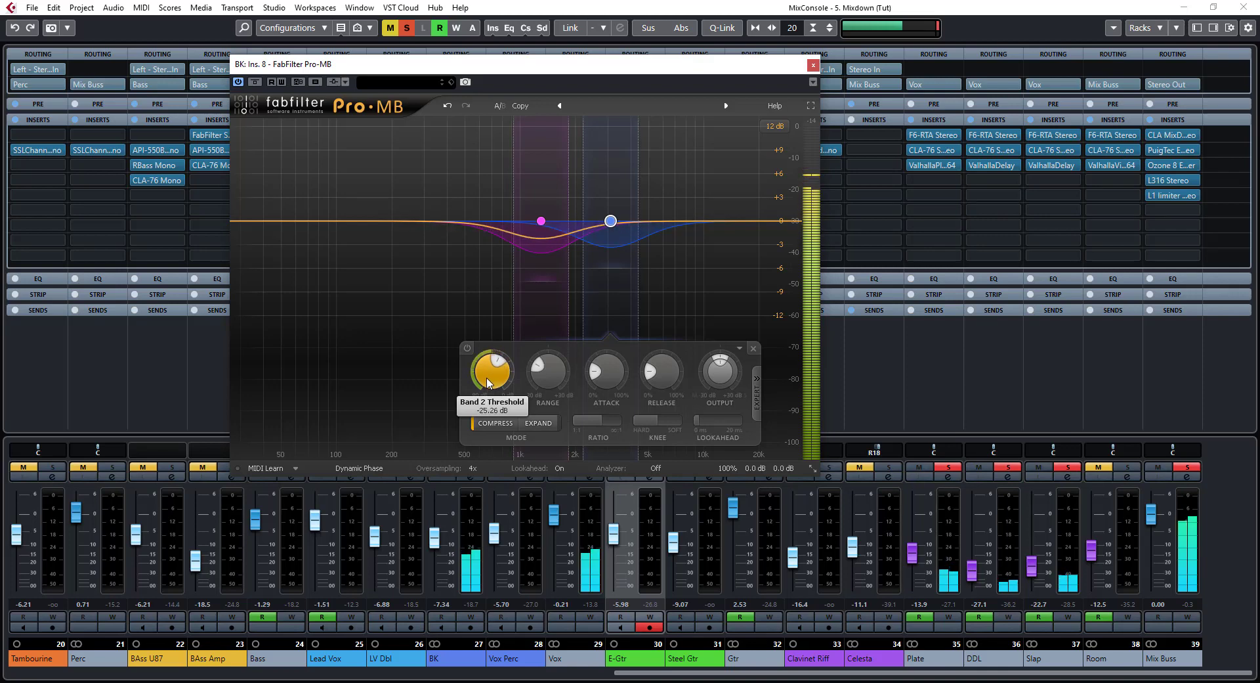
scroll(486, 386, "down", 2)
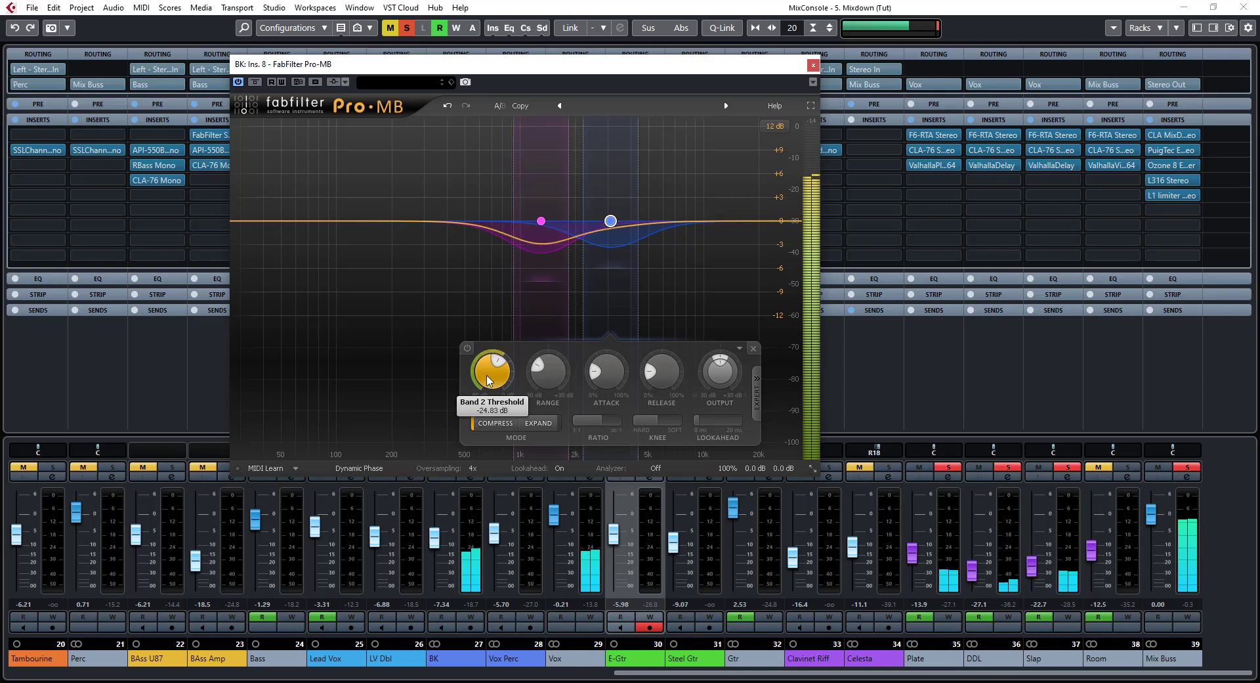
scroll(489, 387, "down", 1)
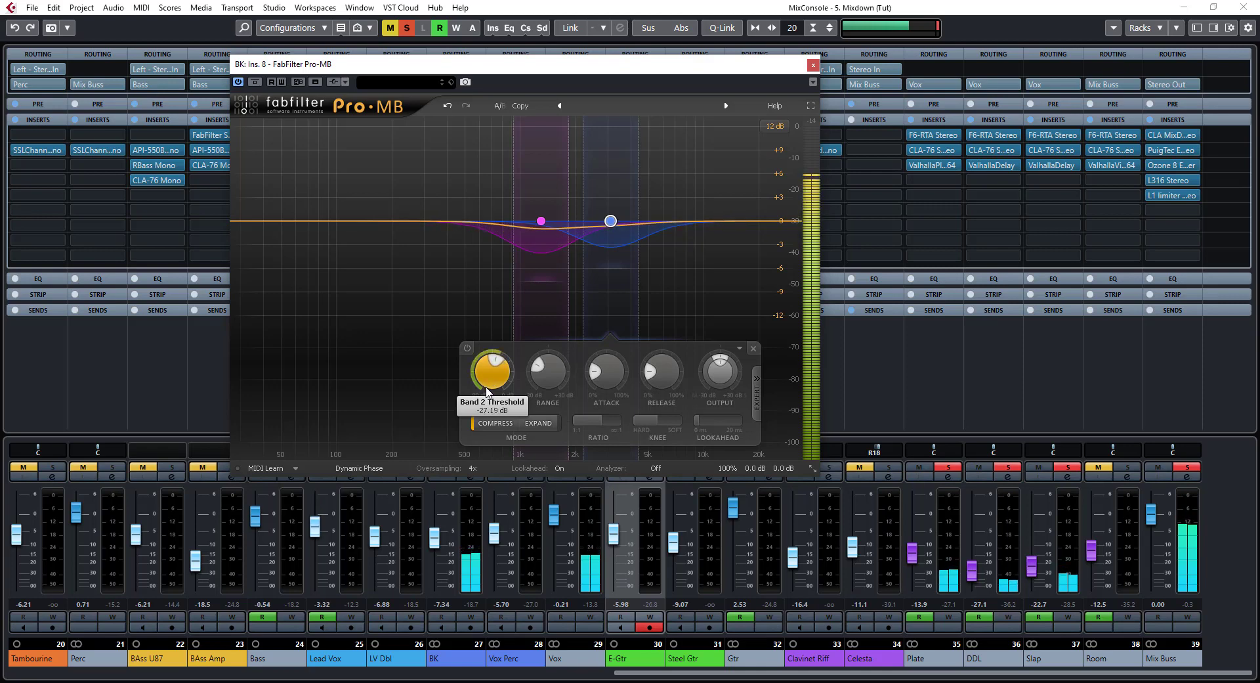
scroll(491, 385, "down", 1)
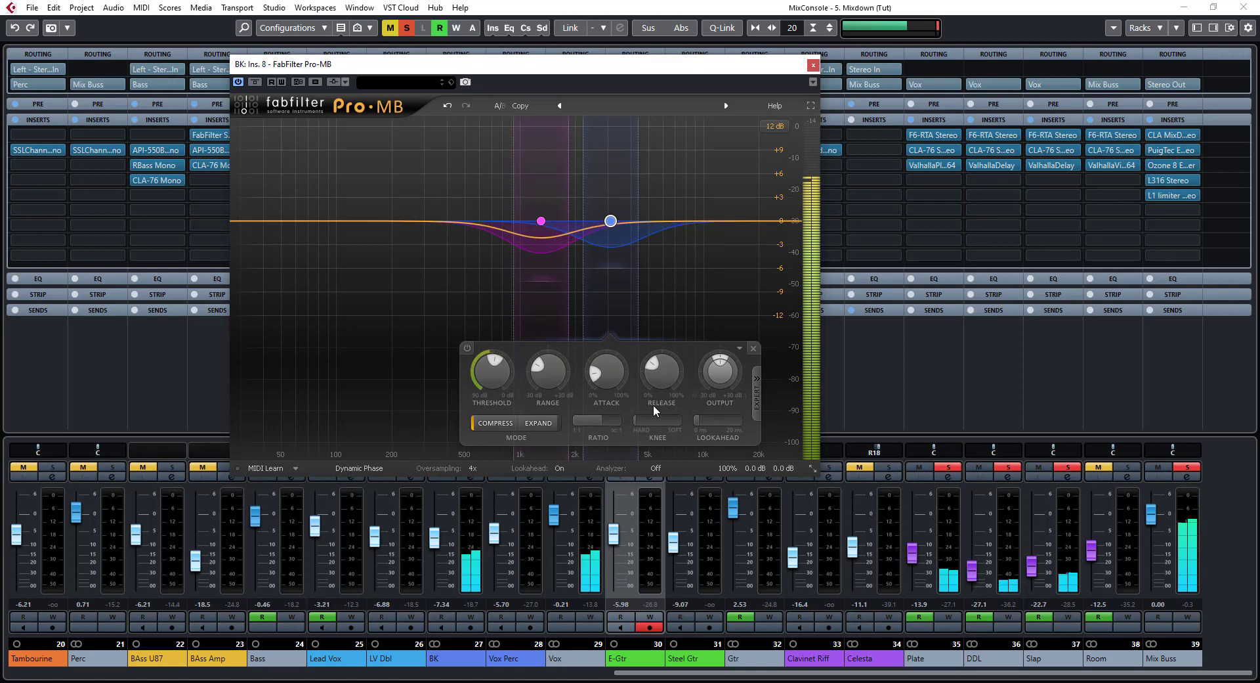
mouse_move(494, 380)
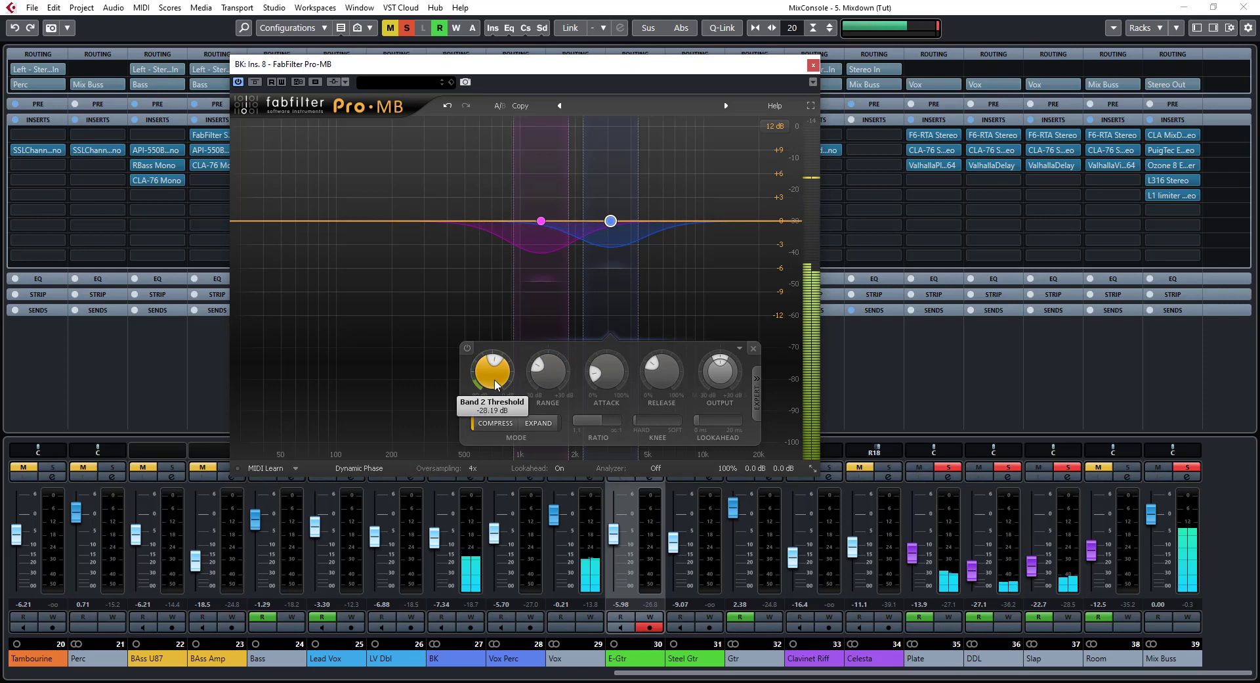
left_click_drag(495, 380, 493, 384)
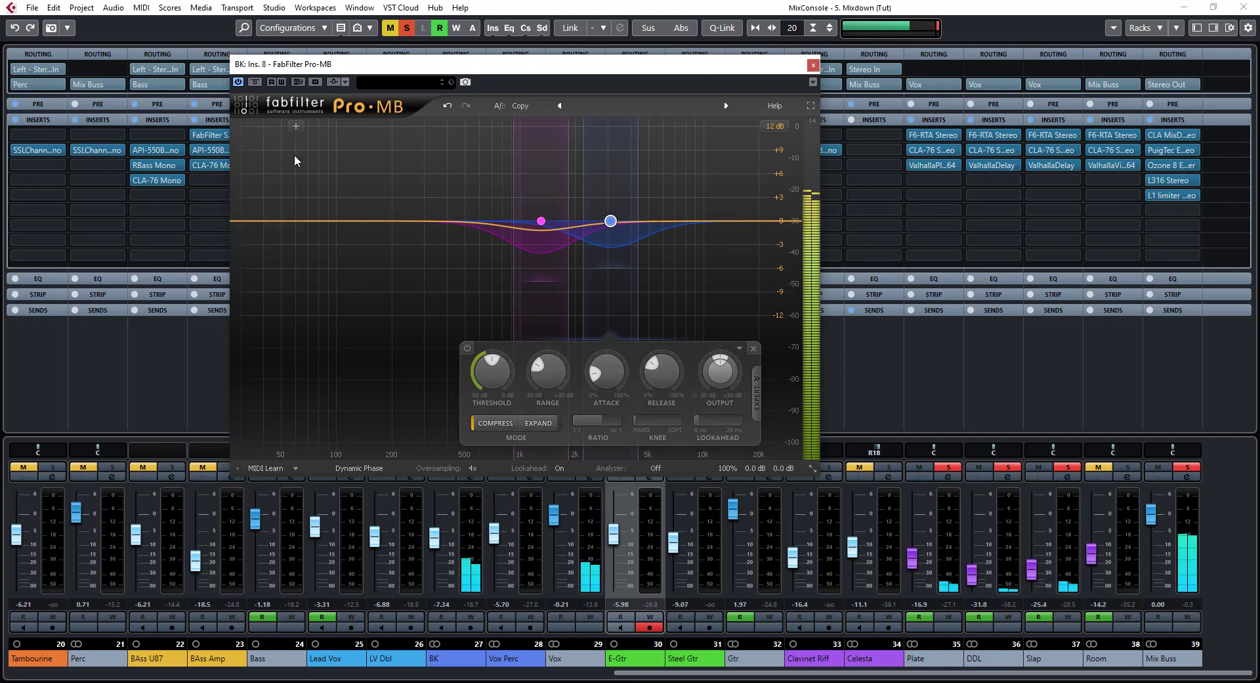
Add a low band up to about 120 Hz, lower its threshold to about -61 dB, and compare with bypass.
left_click(290, 221)
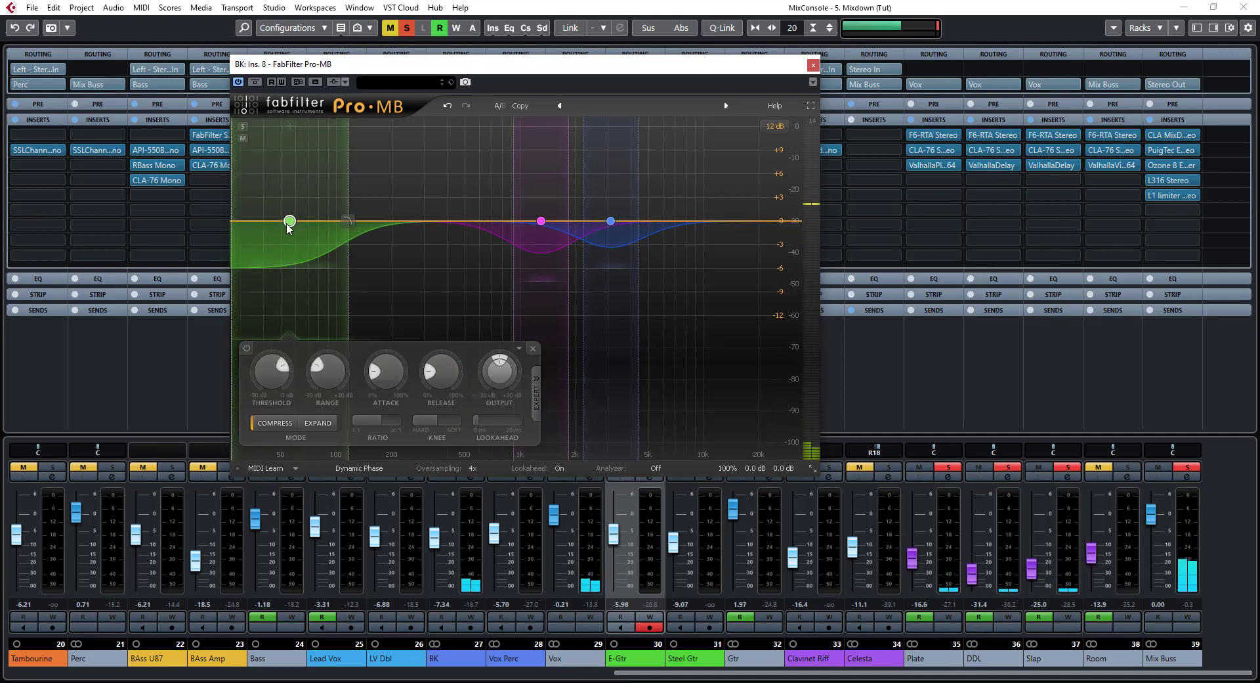
left_click_drag(272, 360, 278, 294)
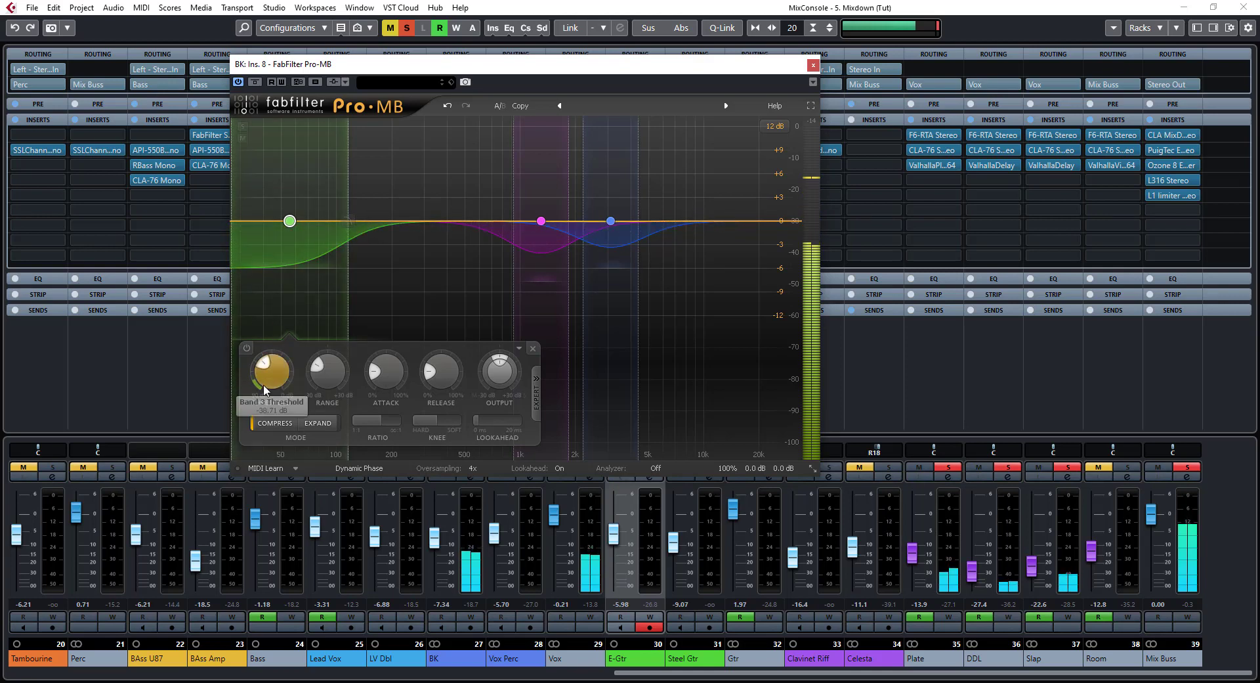
left_click_drag(265, 390, 267, 376)
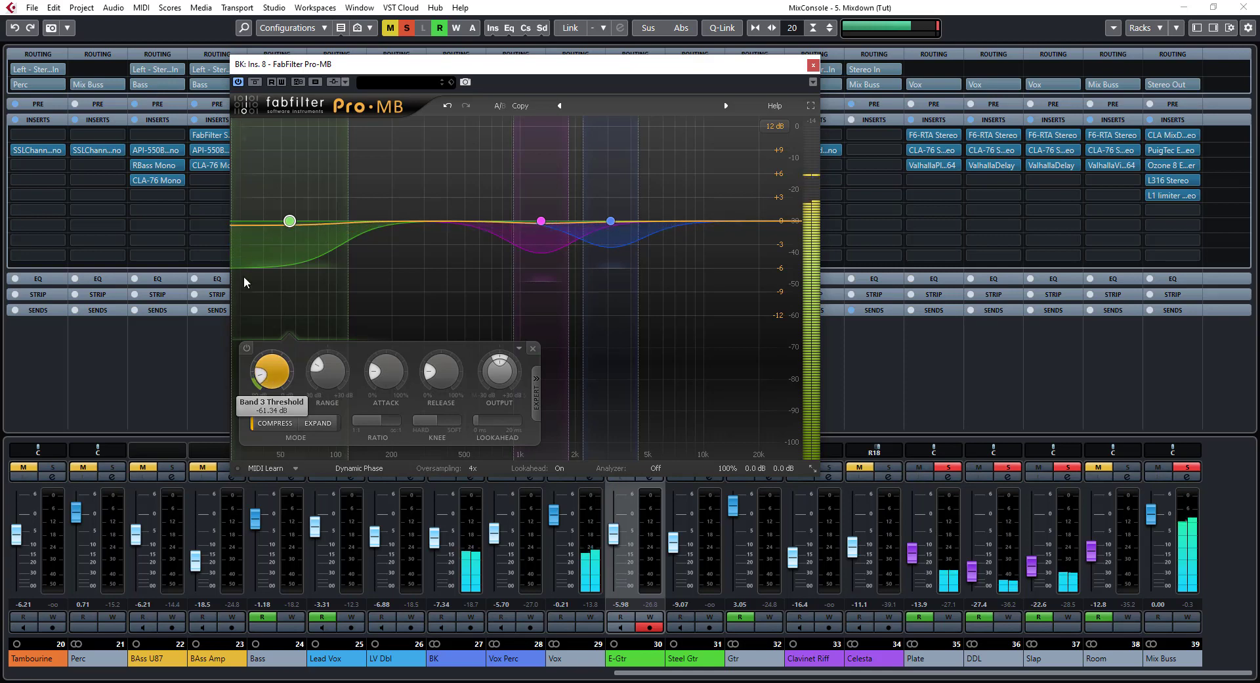
left_click(255, 82)
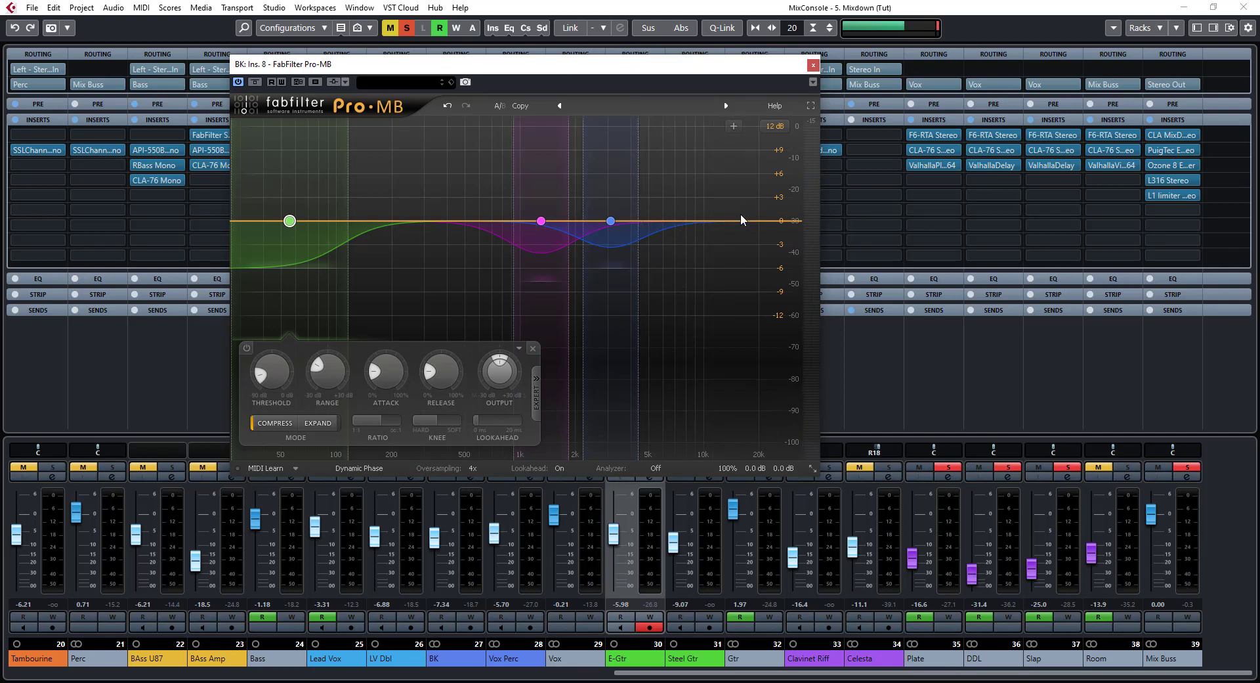
Add a high band starting at about 6.5 kHz, raise its output to about +5.6 dB, and reset the clip indicator.
left_click(769, 221)
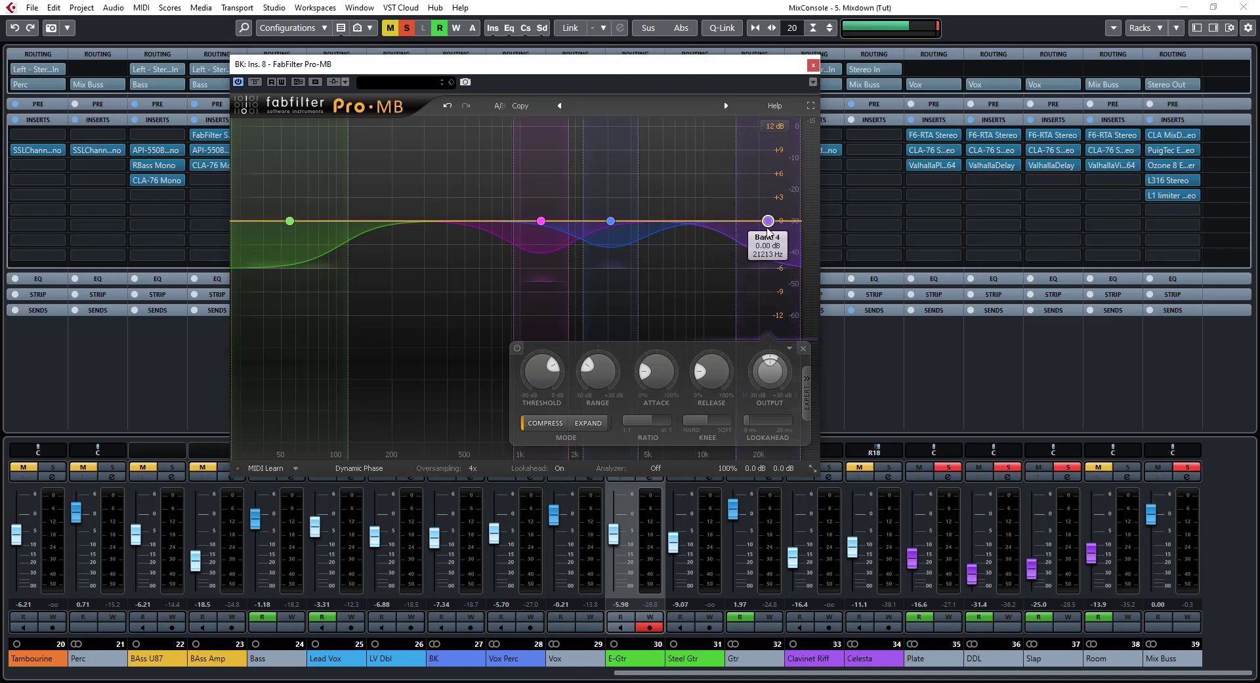
left_click_drag(737, 221, 666, 215)
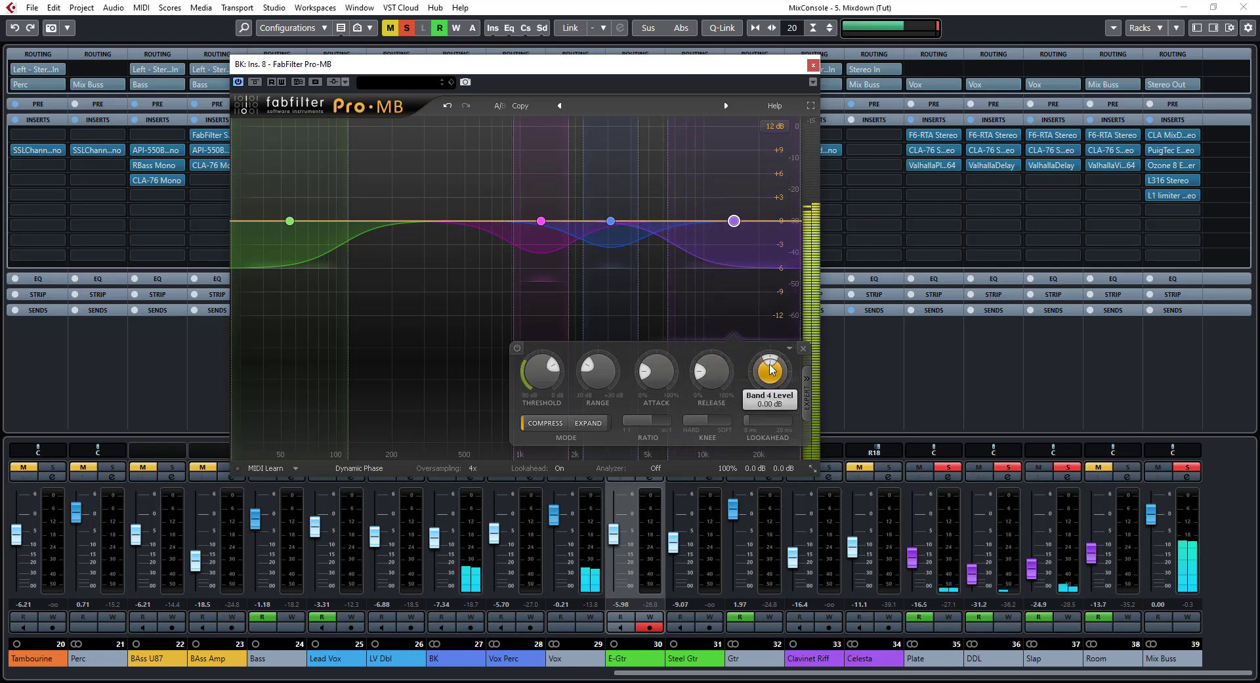
mouse_move(770, 369)
left_mouse_down()
mouse_move(770, 284)
mouse_move(771, 346)
left_mouse_up()
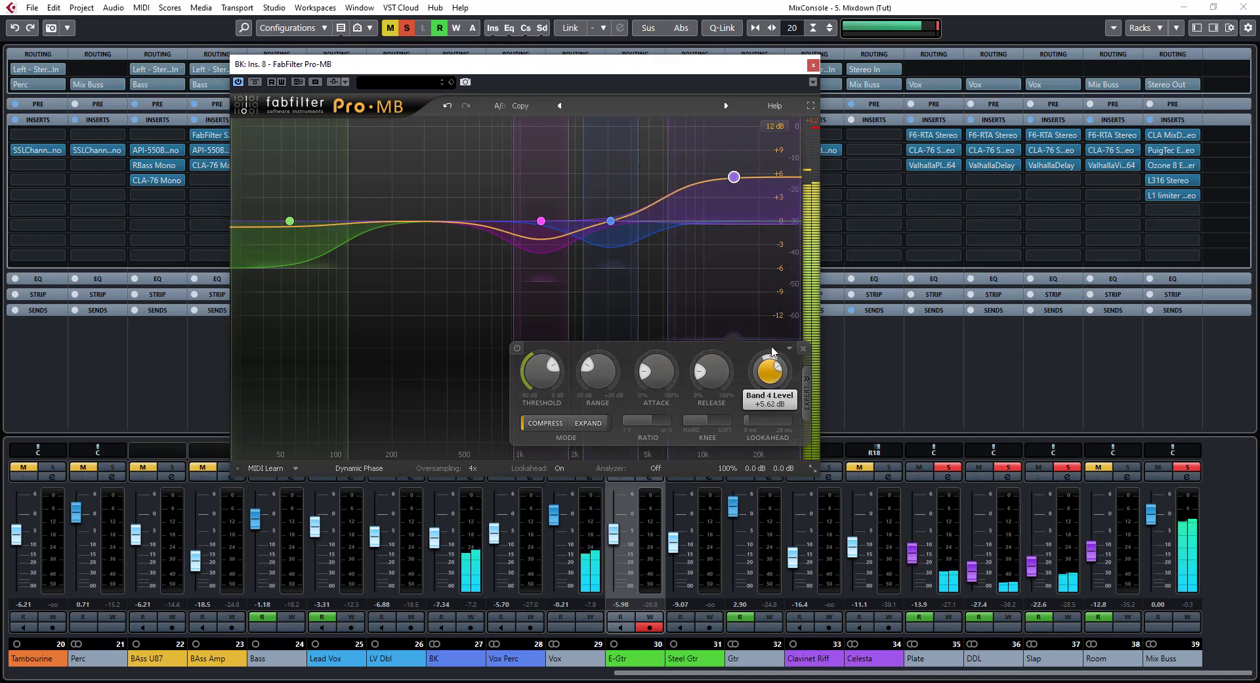
left_click(813, 123)
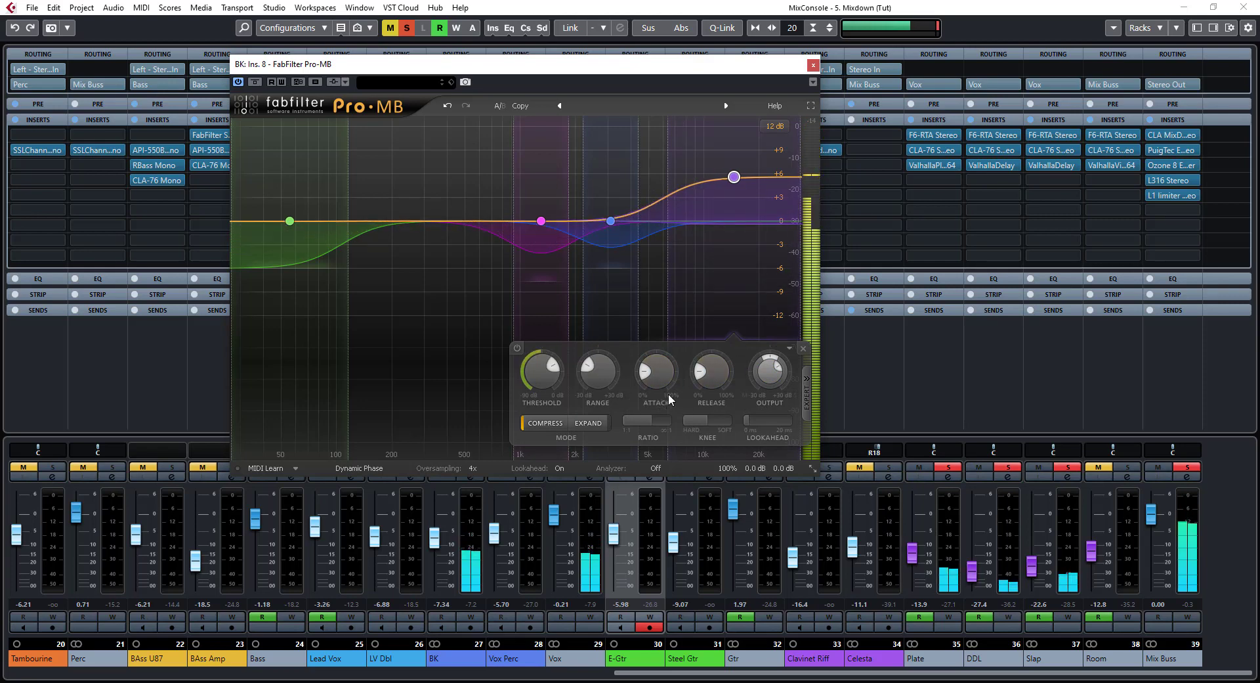
mouse_move(673, 385)
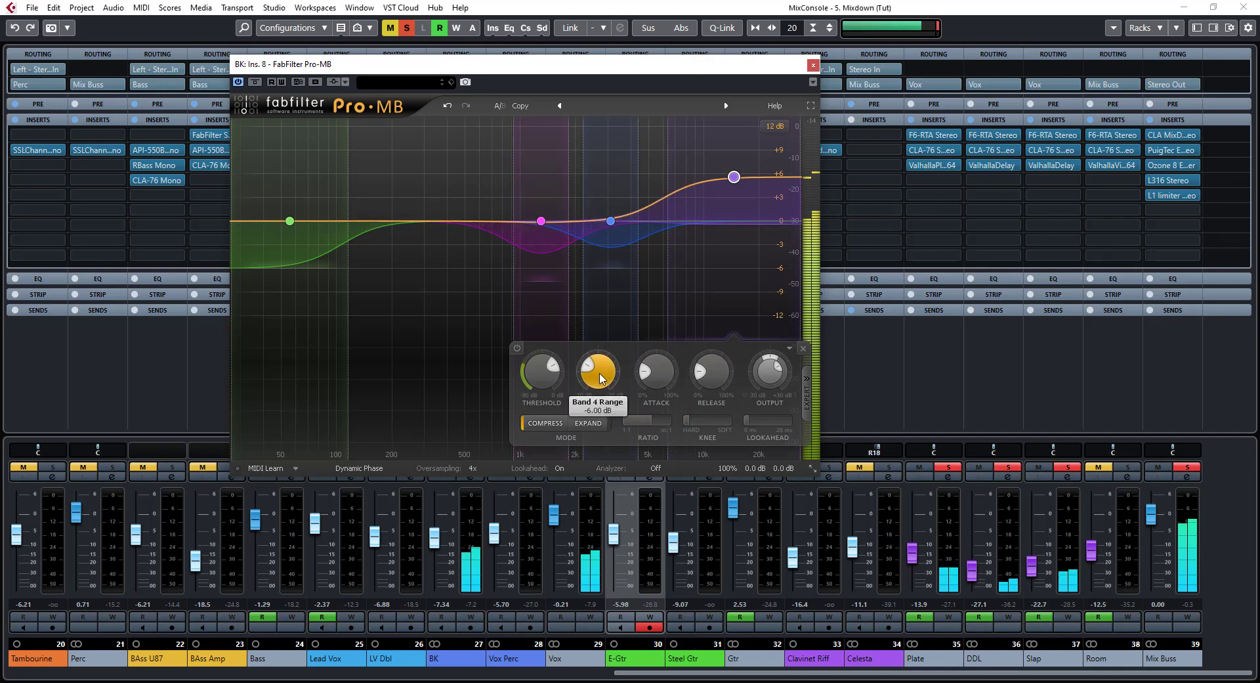
Set the high band's threshold to about -29.35 dB, with a range near -2 dB and a shorter attack and release.
mouse_move(600, 376)
left_mouse_down()
mouse_move(615, 365)
mouse_move(602, 369)
left_mouse_up()
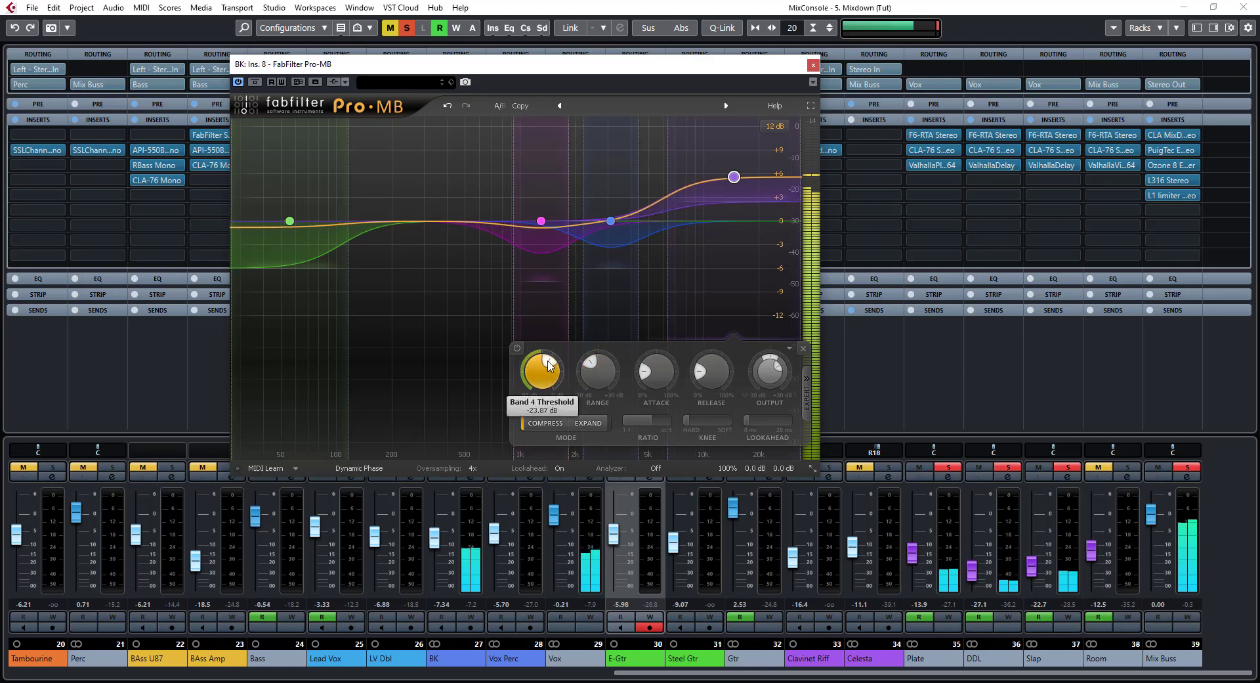
left_click_drag(544, 378, 540, 357)
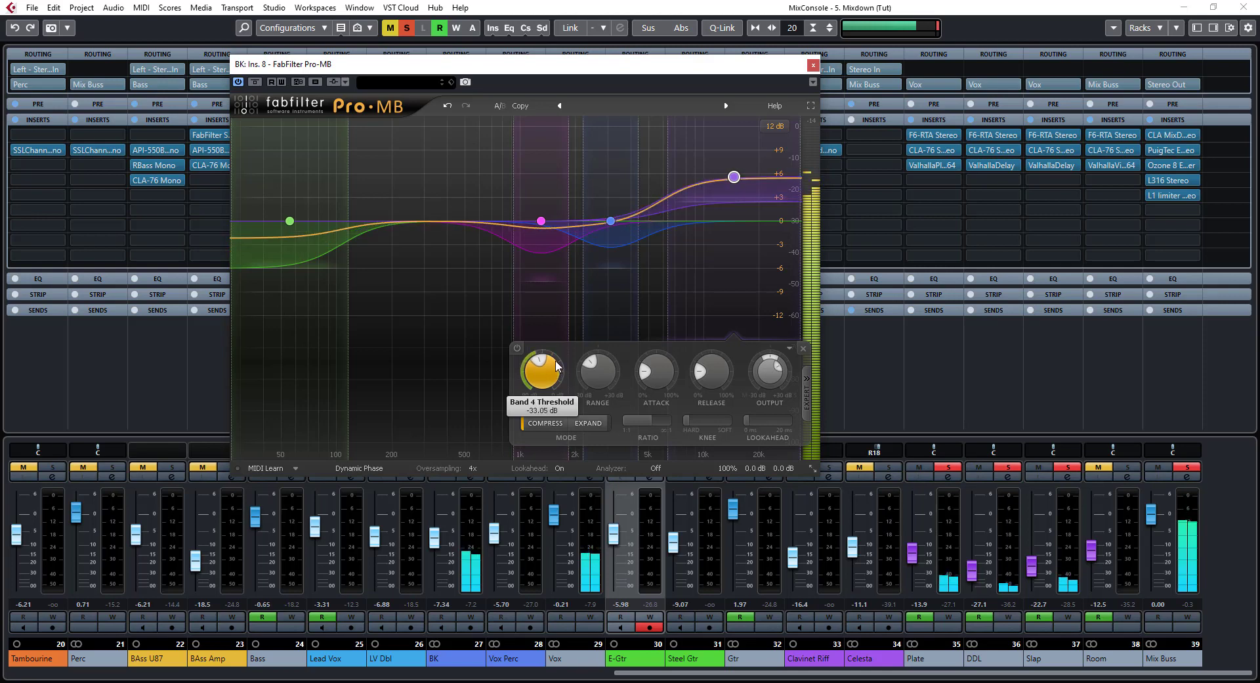
left_click_drag(556, 366, 559, 339)
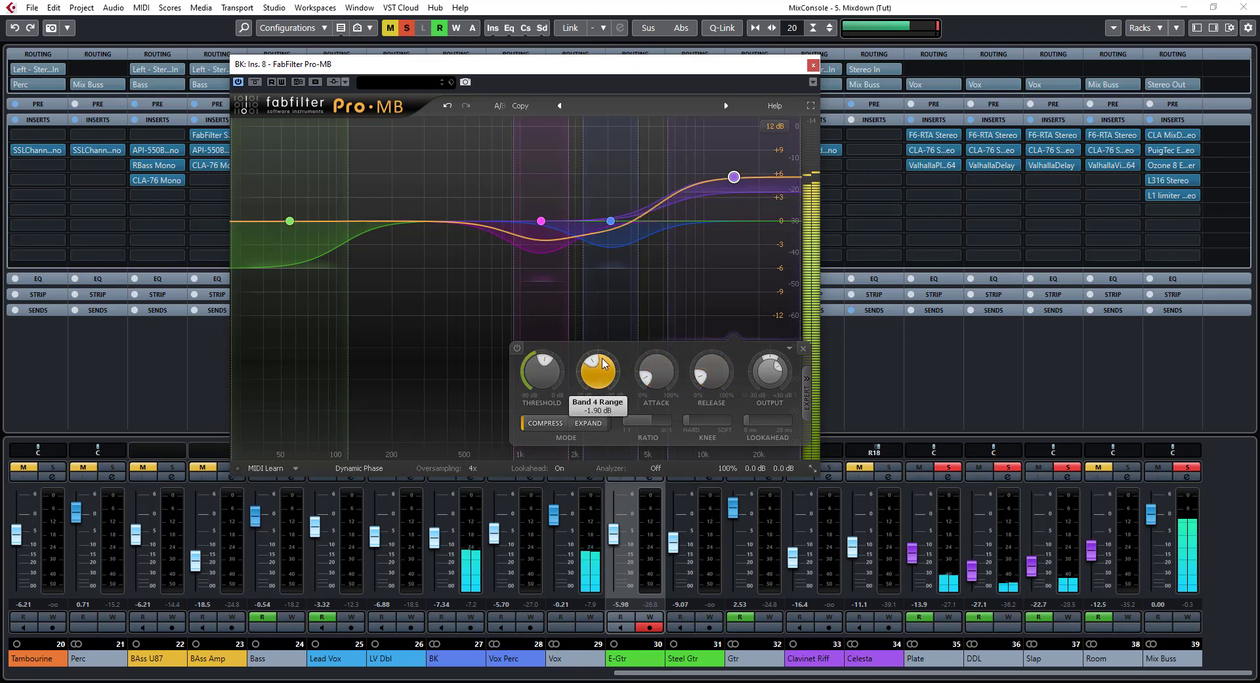
scroll(609, 378, "down", 5)
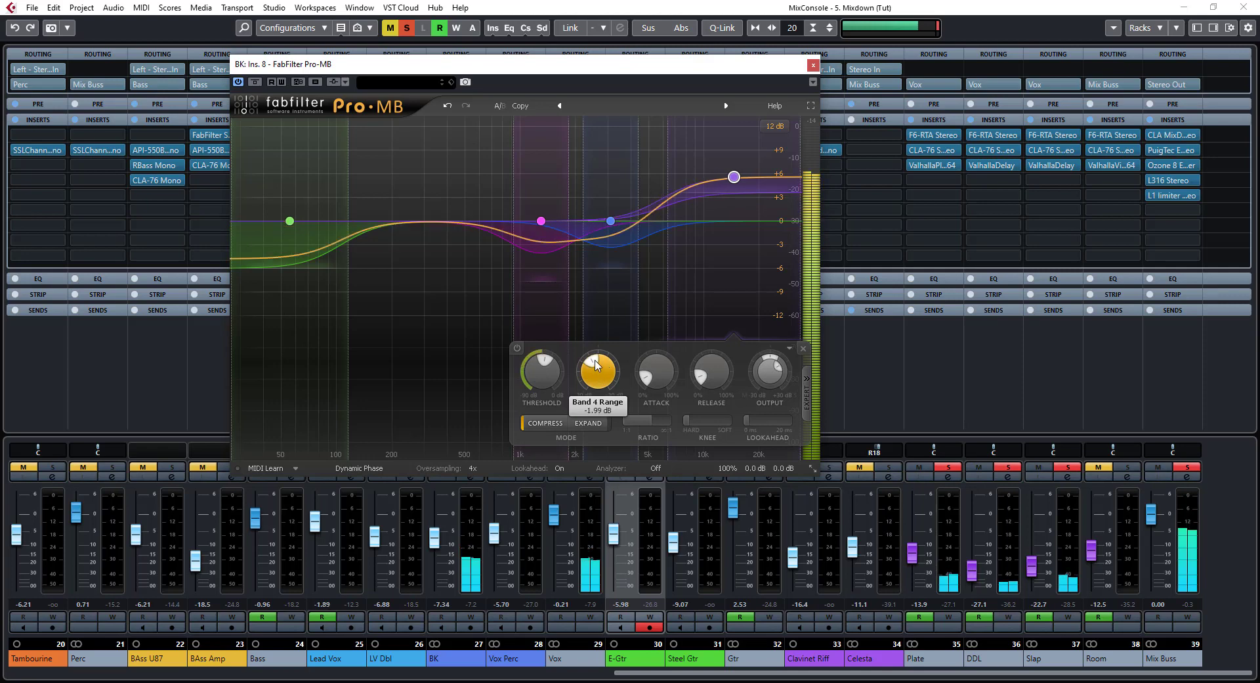
scroll(600, 374, "up", 4)
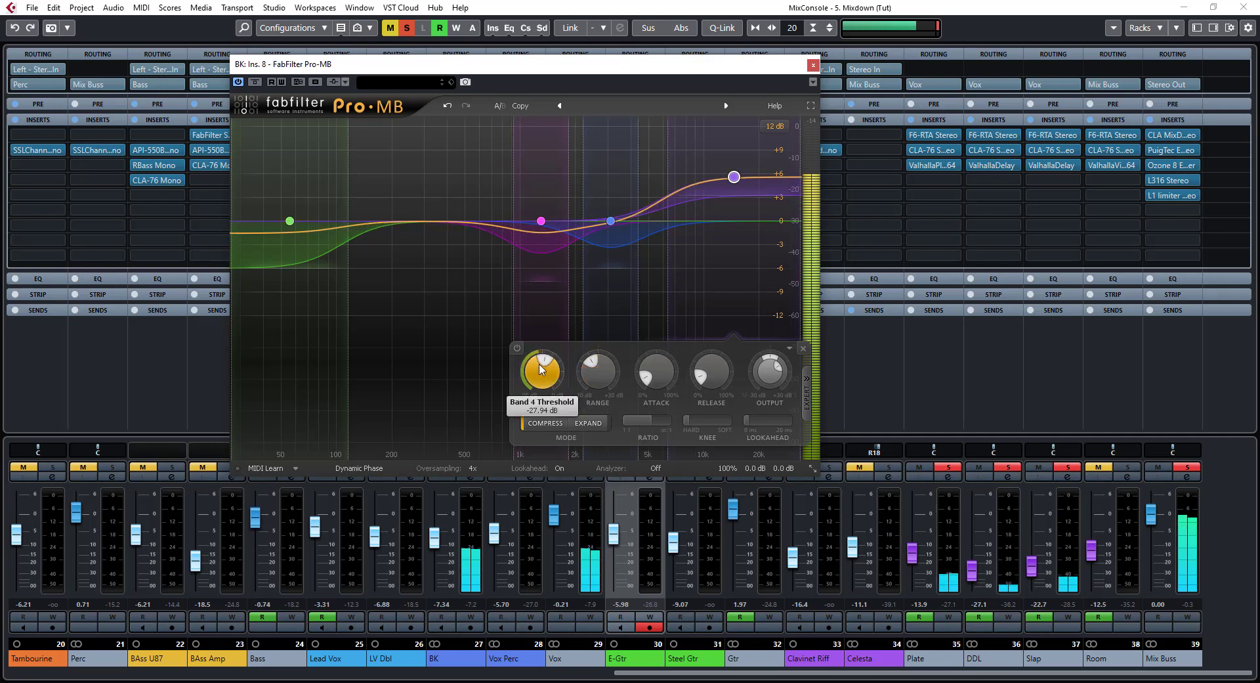
scroll(540, 368, "down", 6)
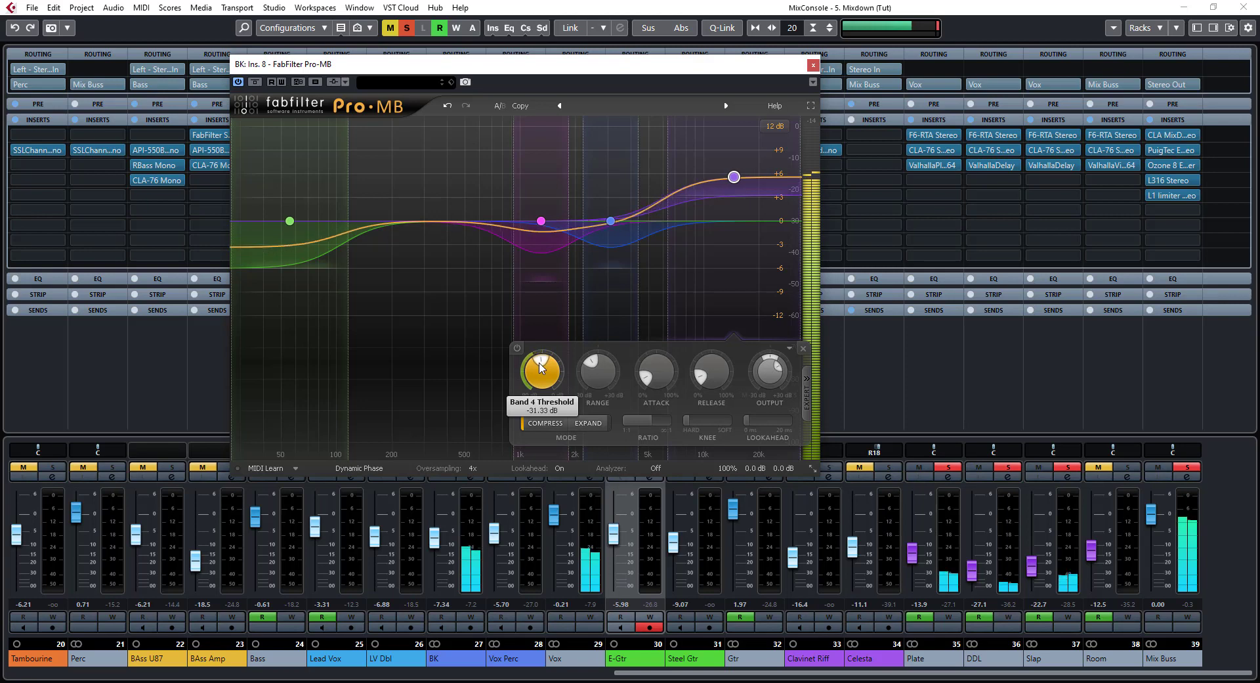
scroll(540, 367, "up", 4)
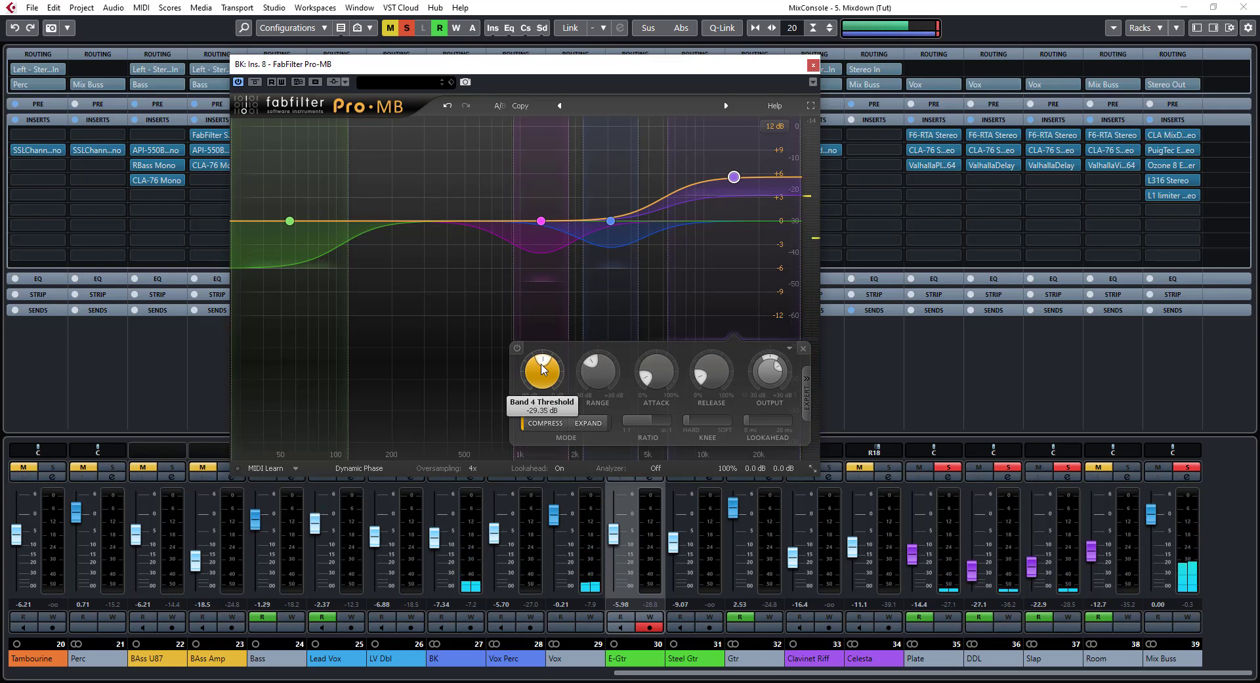
Compare the backing vocals with the multiband compression bypassed and active several times during playback.
left_click(255, 82)
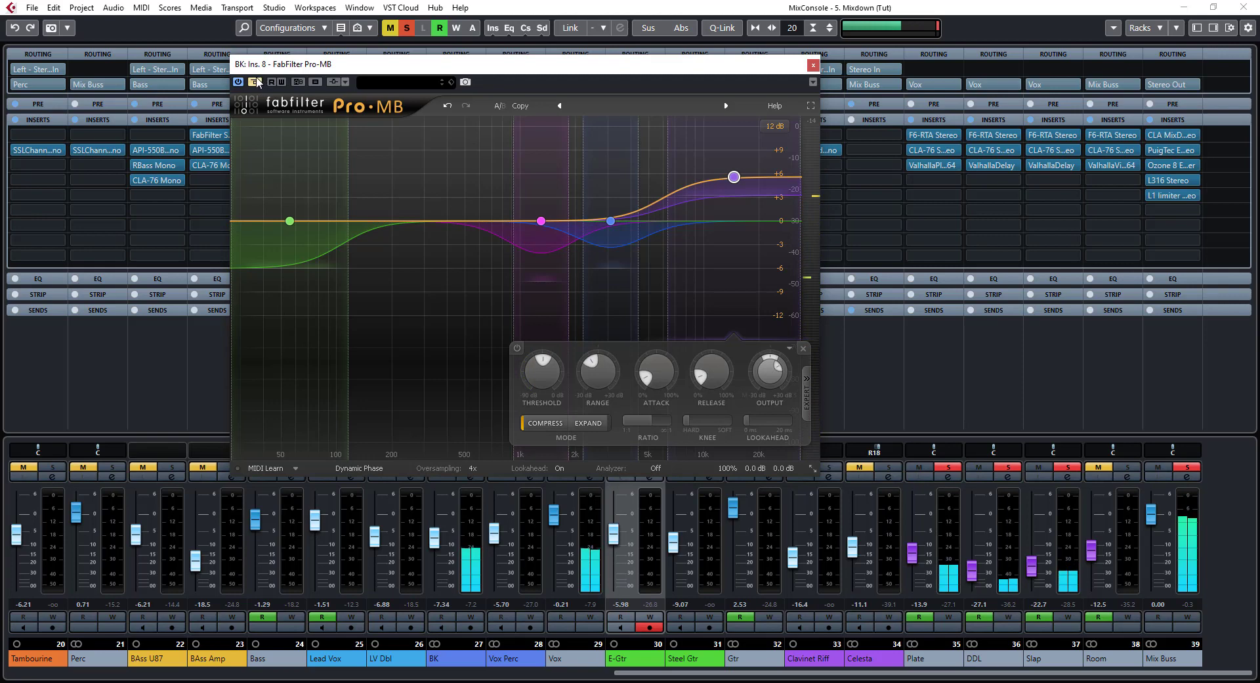
left_click(255, 83)
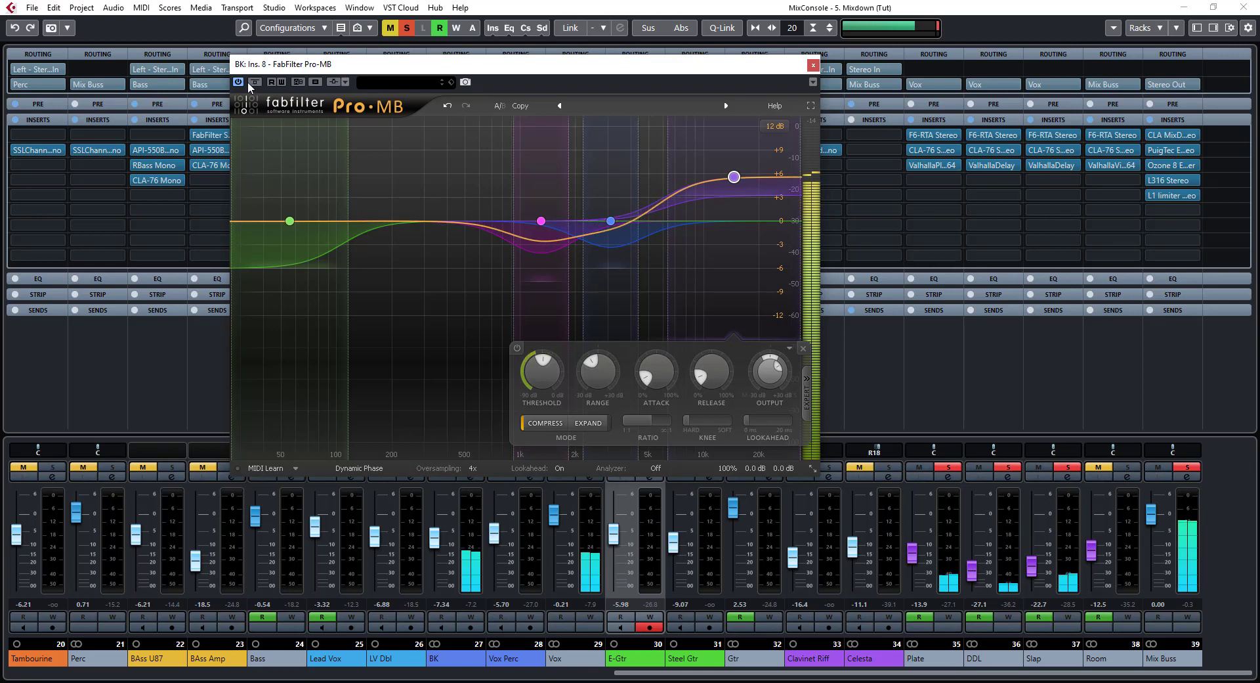
left_click(253, 84)
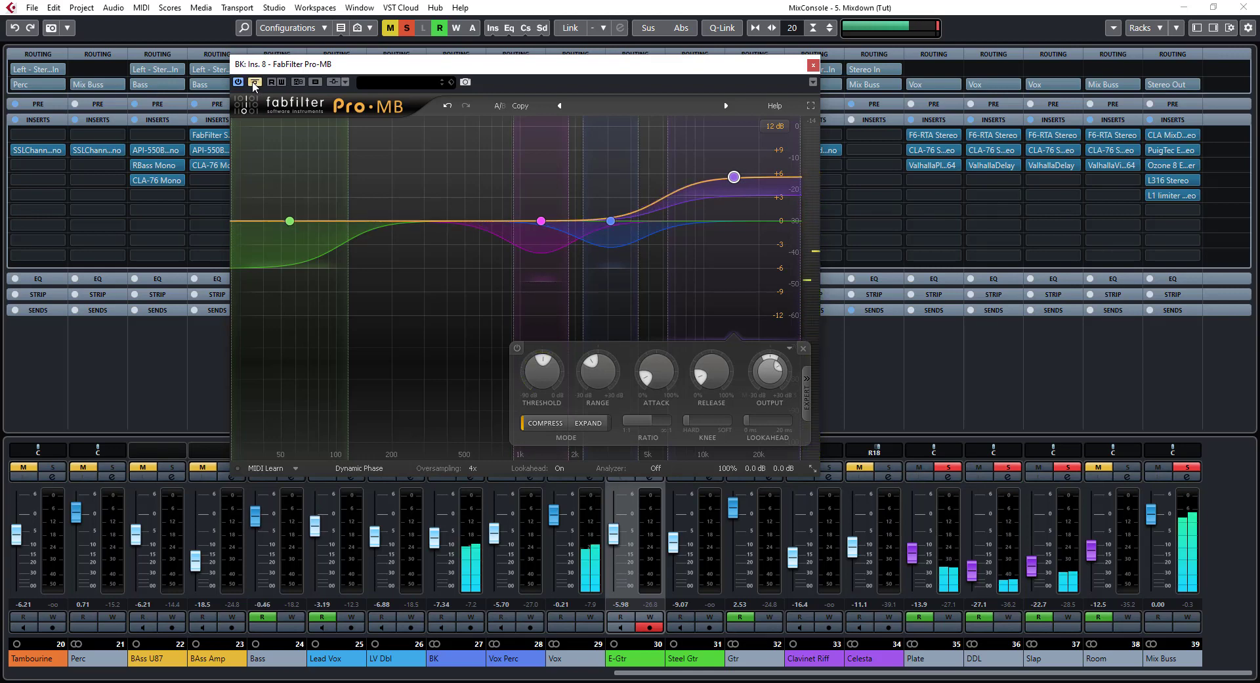
left_click(253, 84)
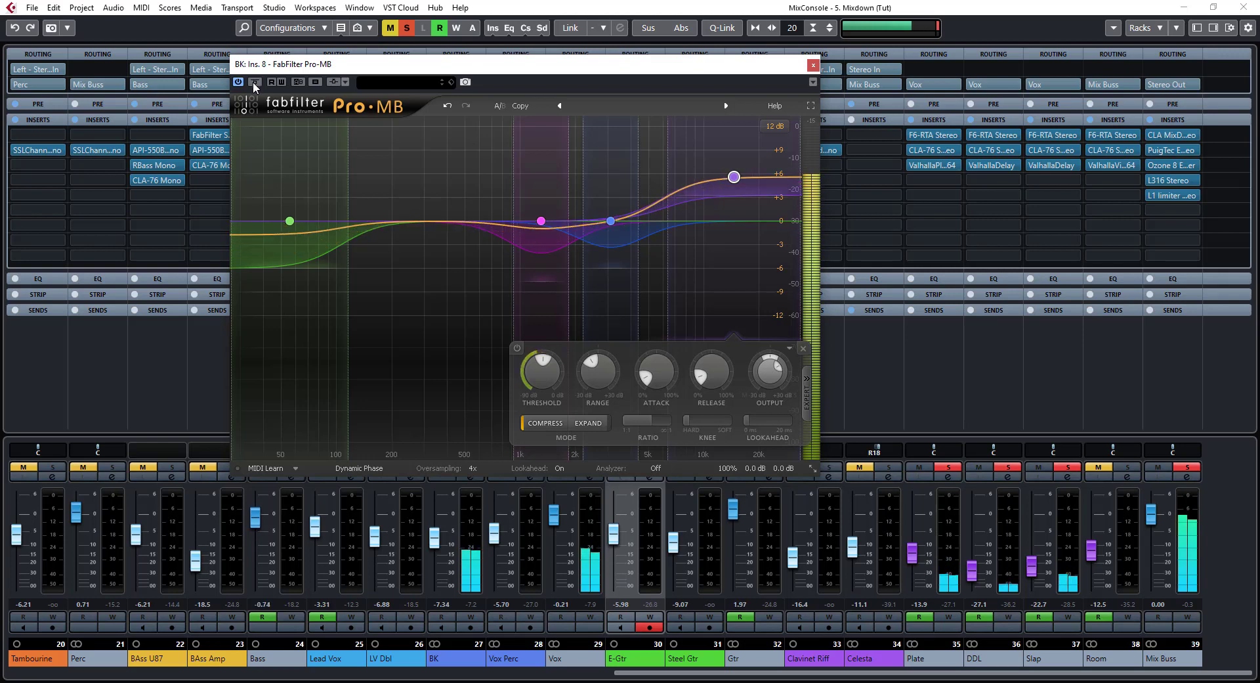
left_click(253, 84)
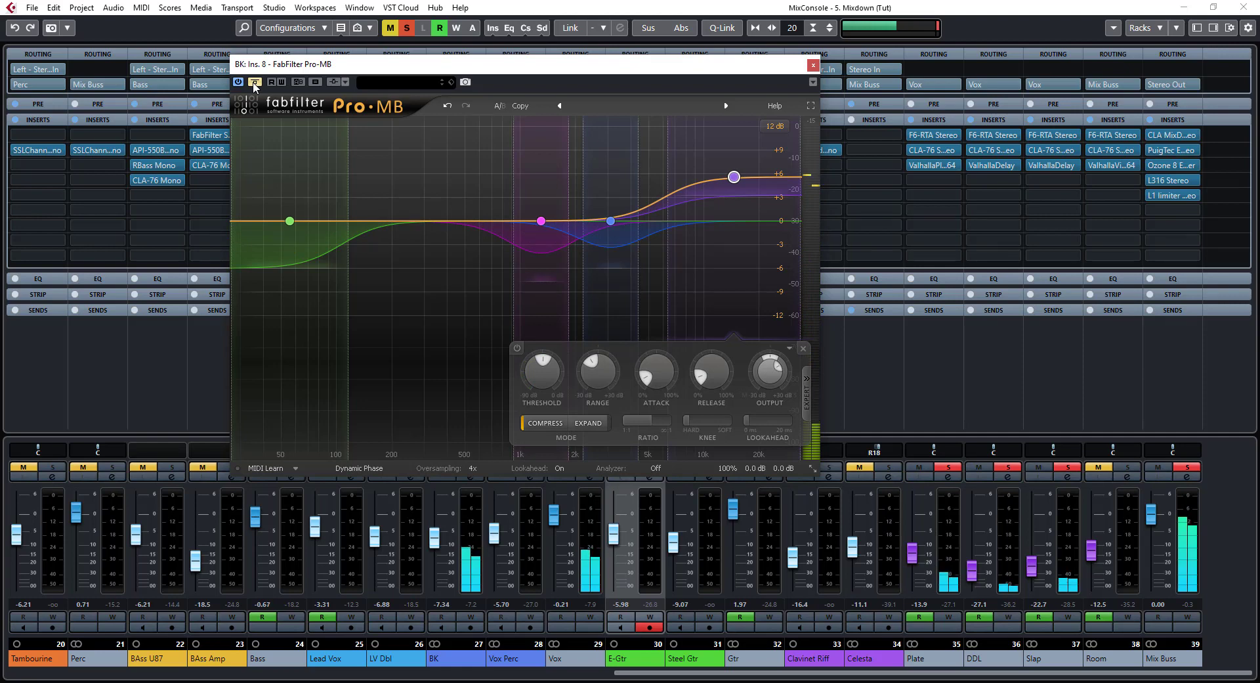
left_click(253, 86)
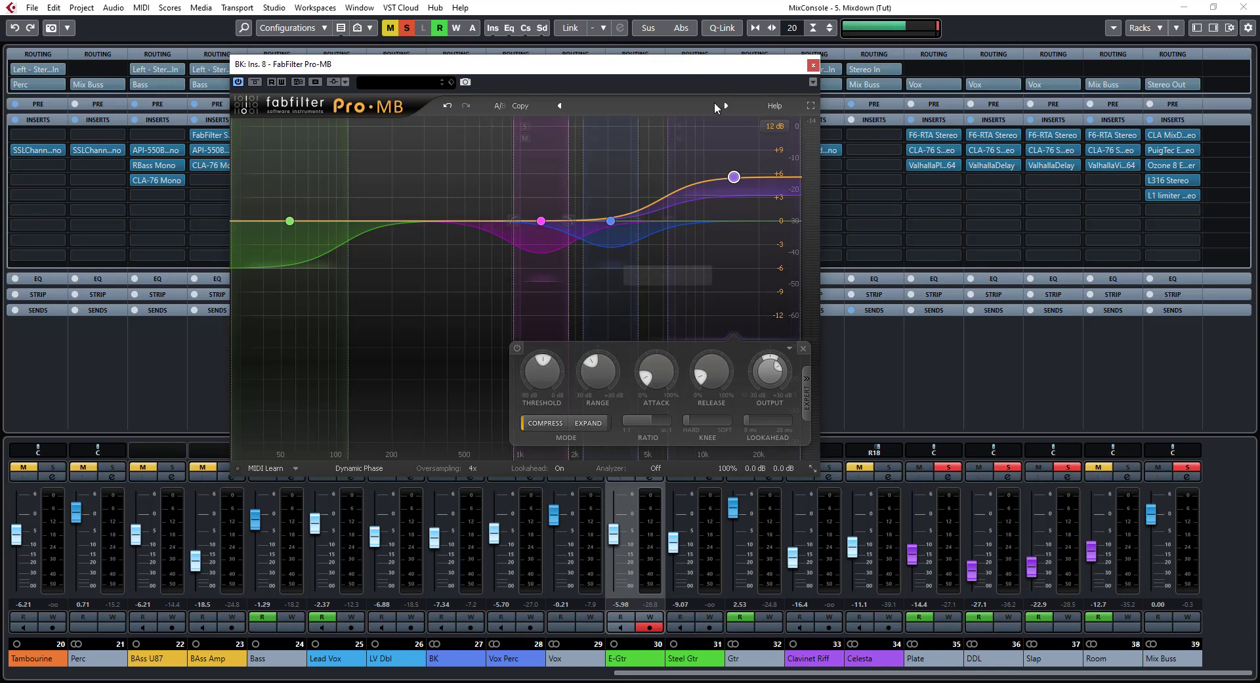
Switch from the BK Pro-MB to the one on the Lead Vox channel and delete all five of its bands.
left_click(813, 67)
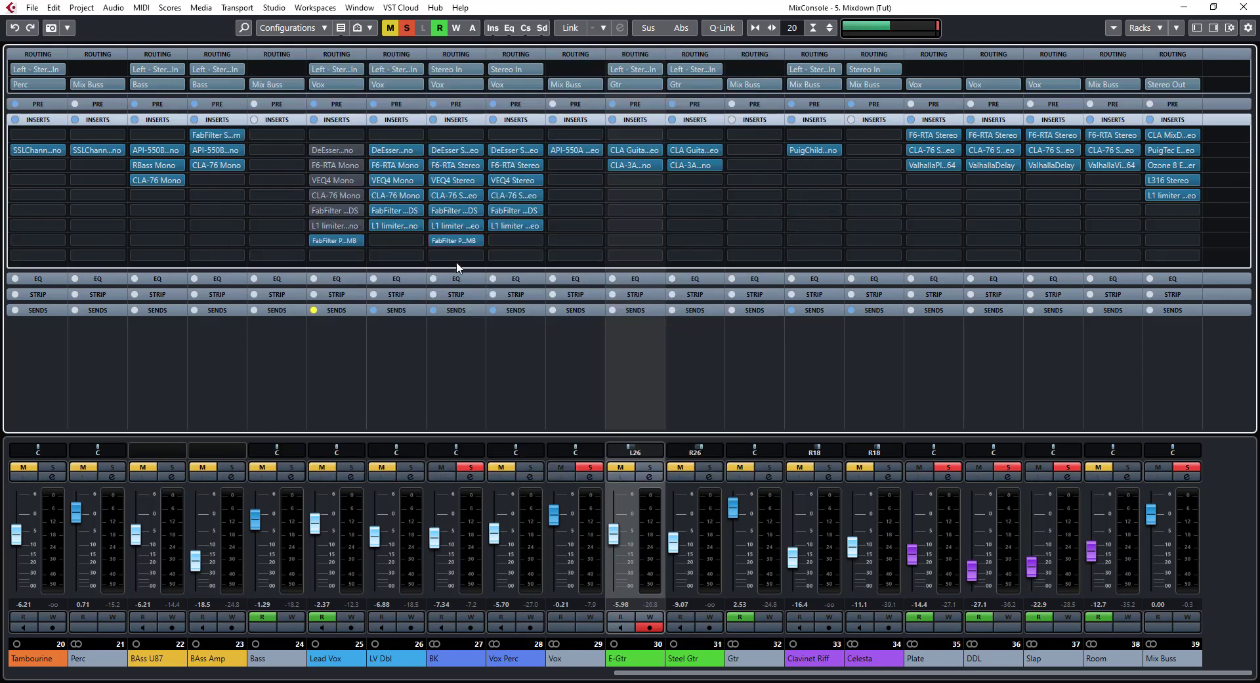
left_click(325, 240)
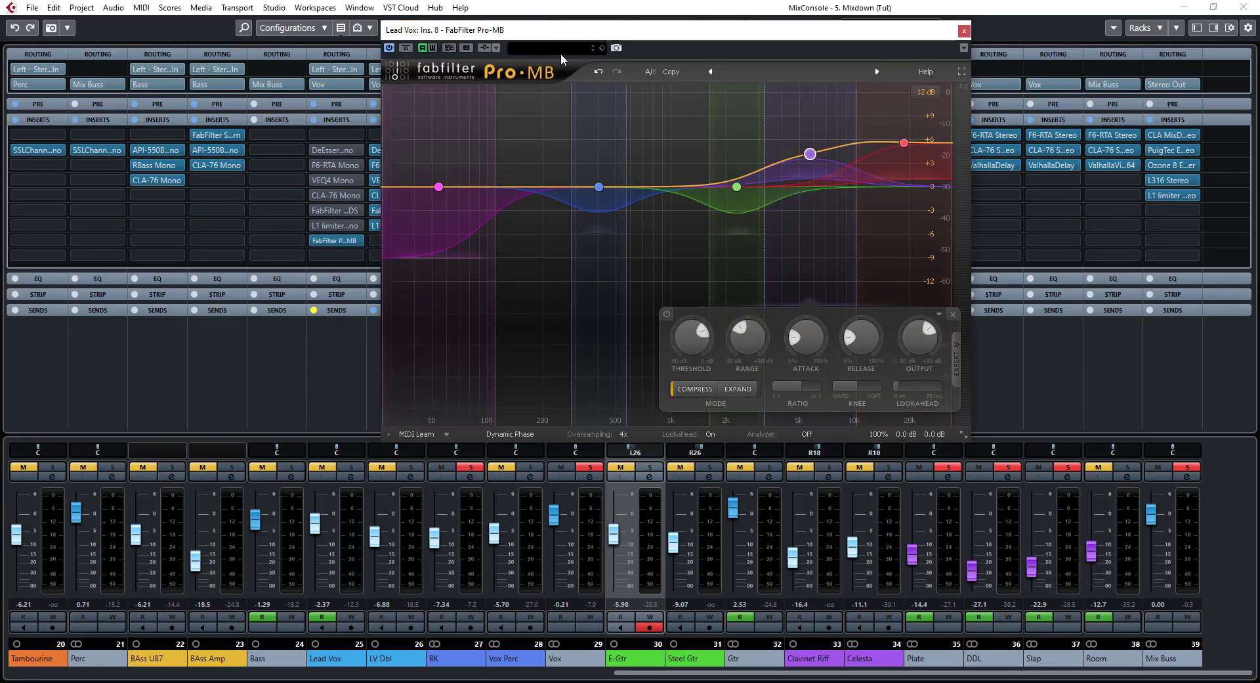
left_click(439, 186)
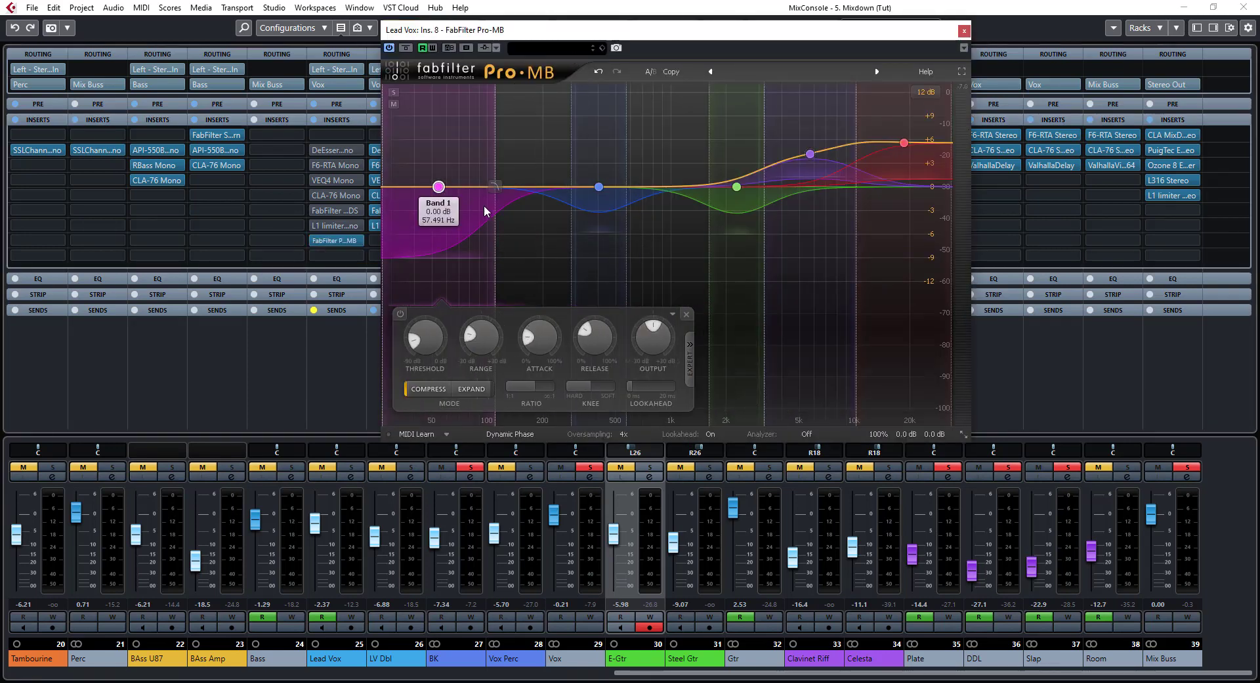
left_click(682, 315)
left_click(599, 187)
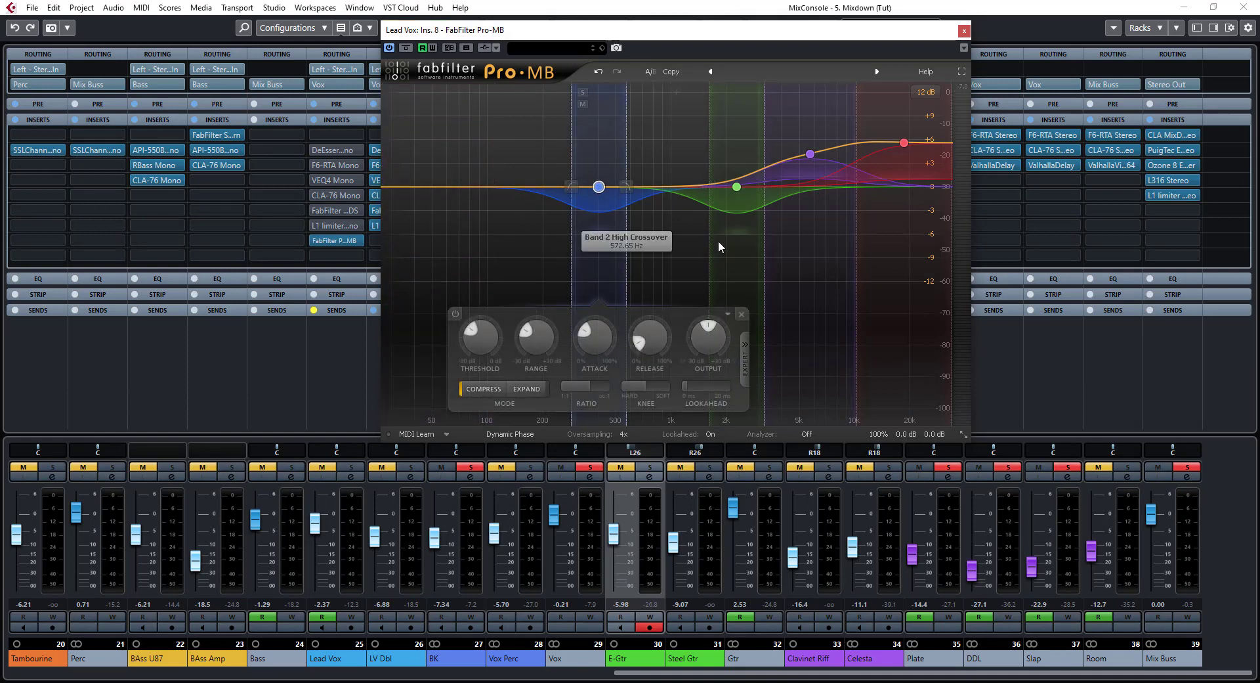
left_click(735, 313)
left_click(736, 187)
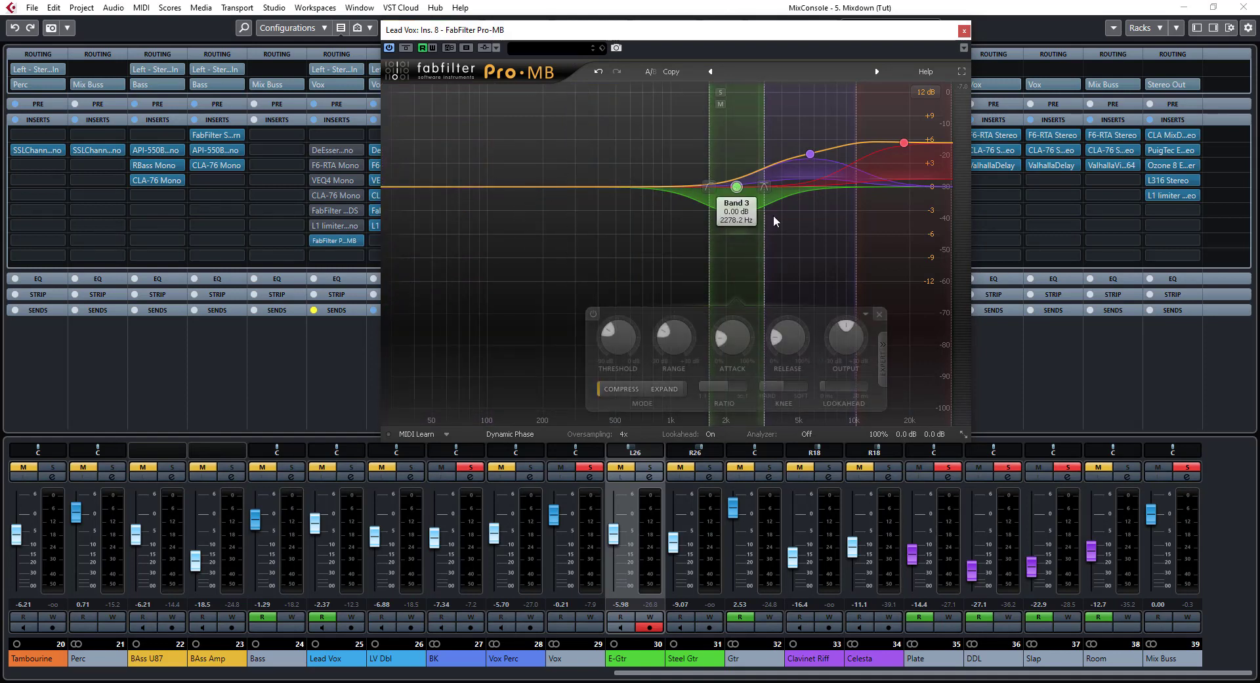
left_click(880, 315)
left_click(810, 154)
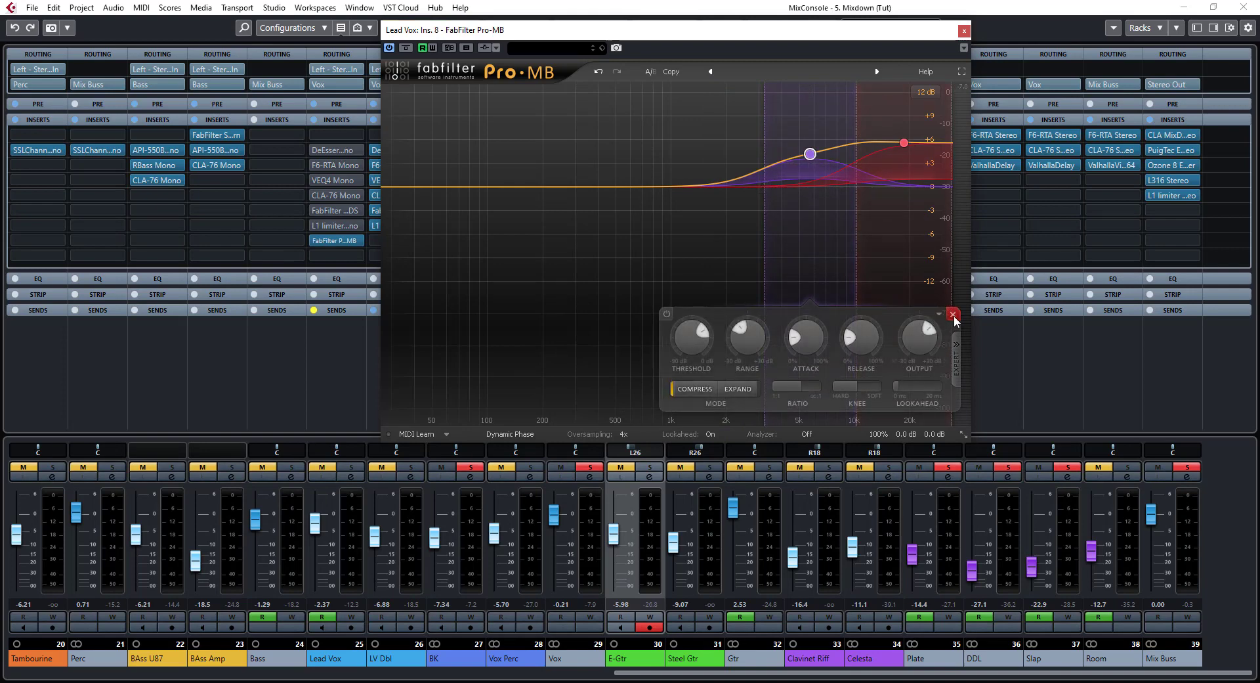
left_click(953, 315)
left_click(904, 143)
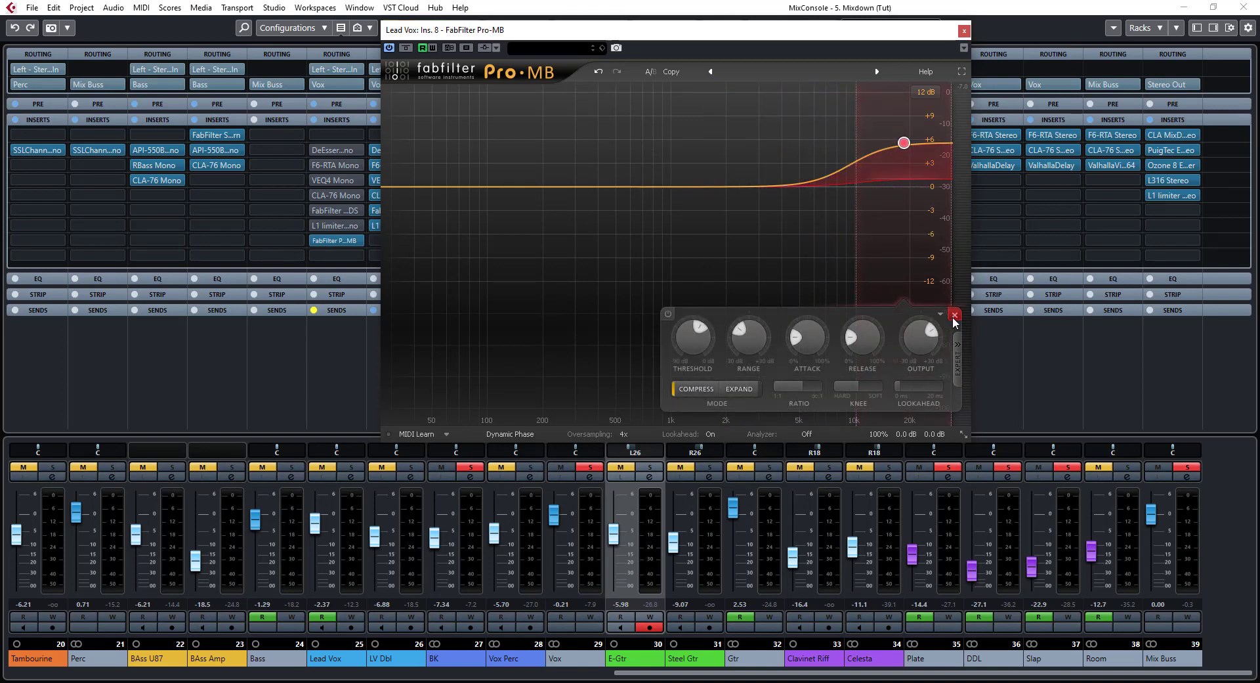
left_click(954, 314)
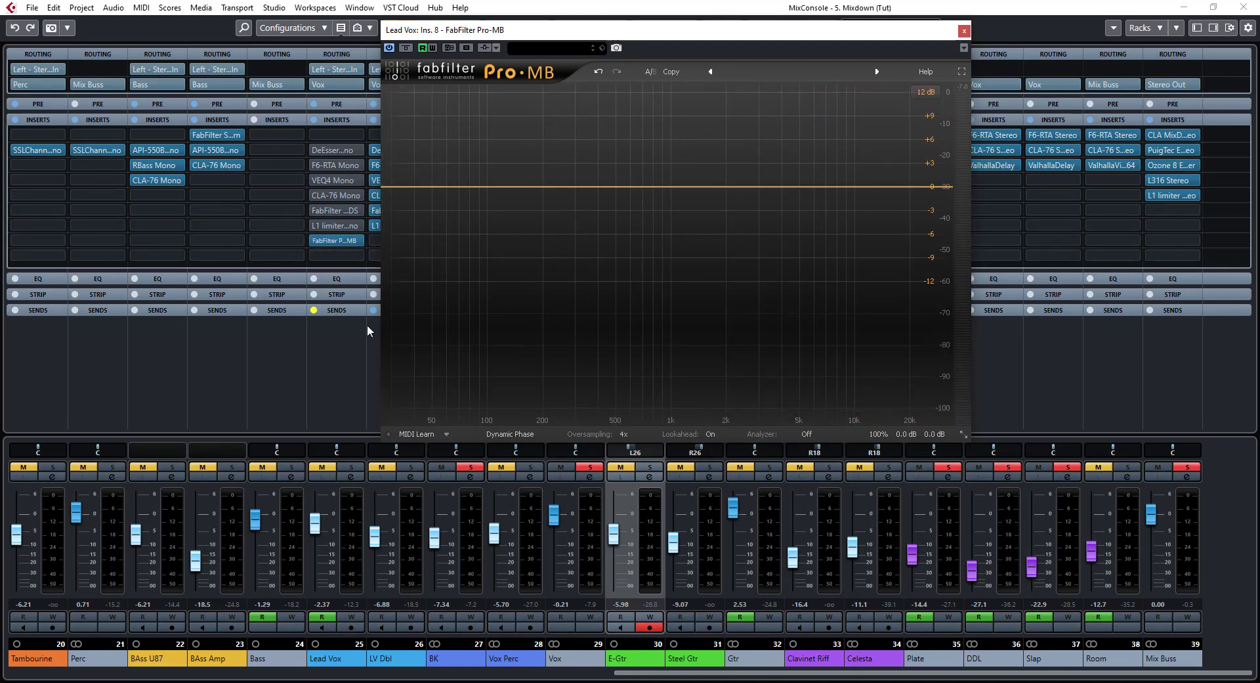
Clear all channel solos, solo the Lead Vox channel, and start playback with the Pro-MB window moved clear of the channel strip.
left_click_drag(493, 38, 559, 65)
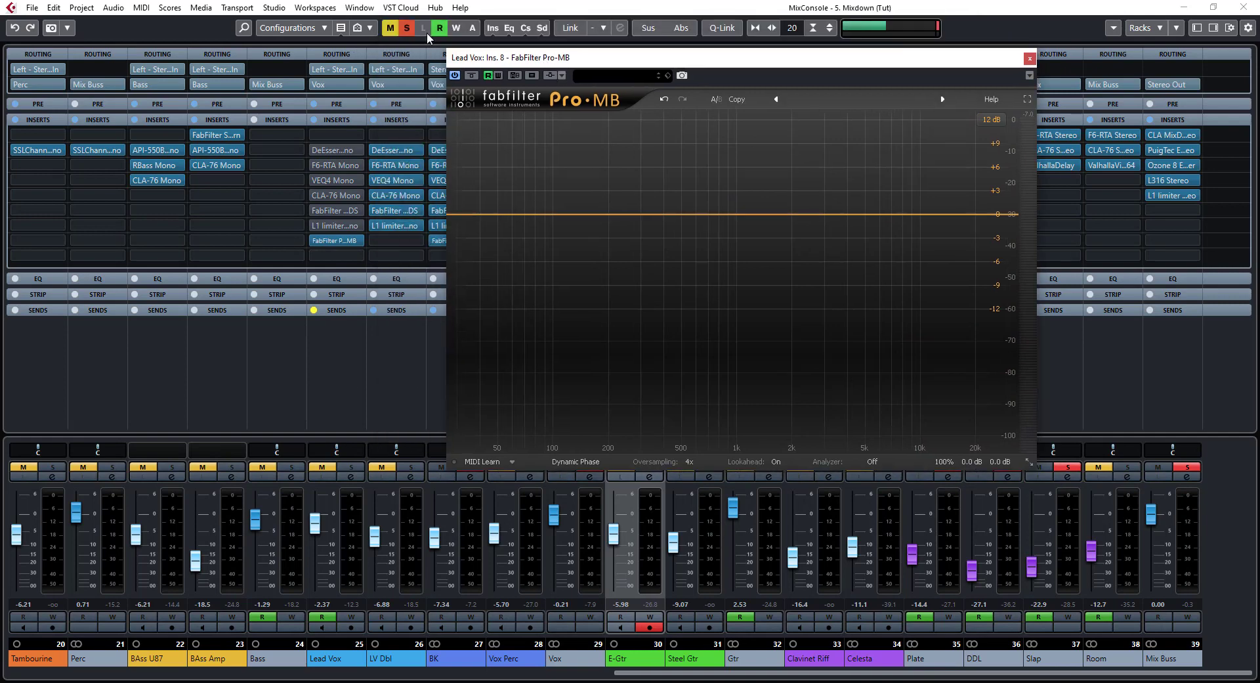
left_click(405, 28)
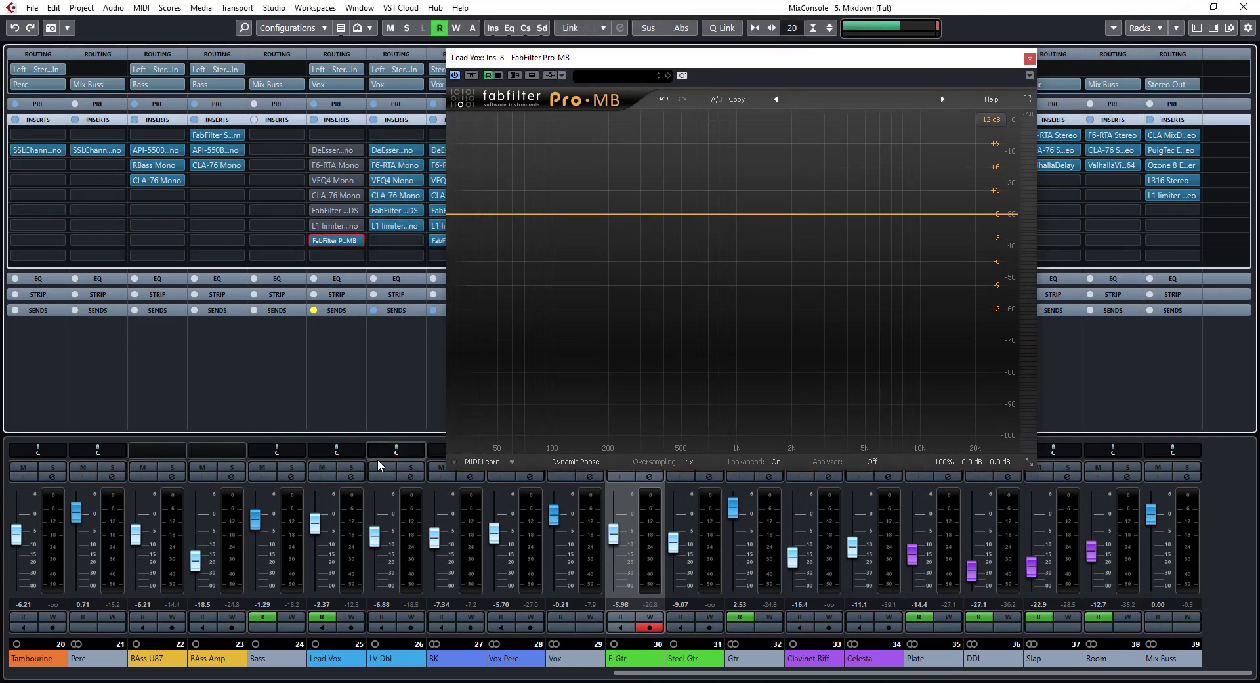
left_click(351, 468)
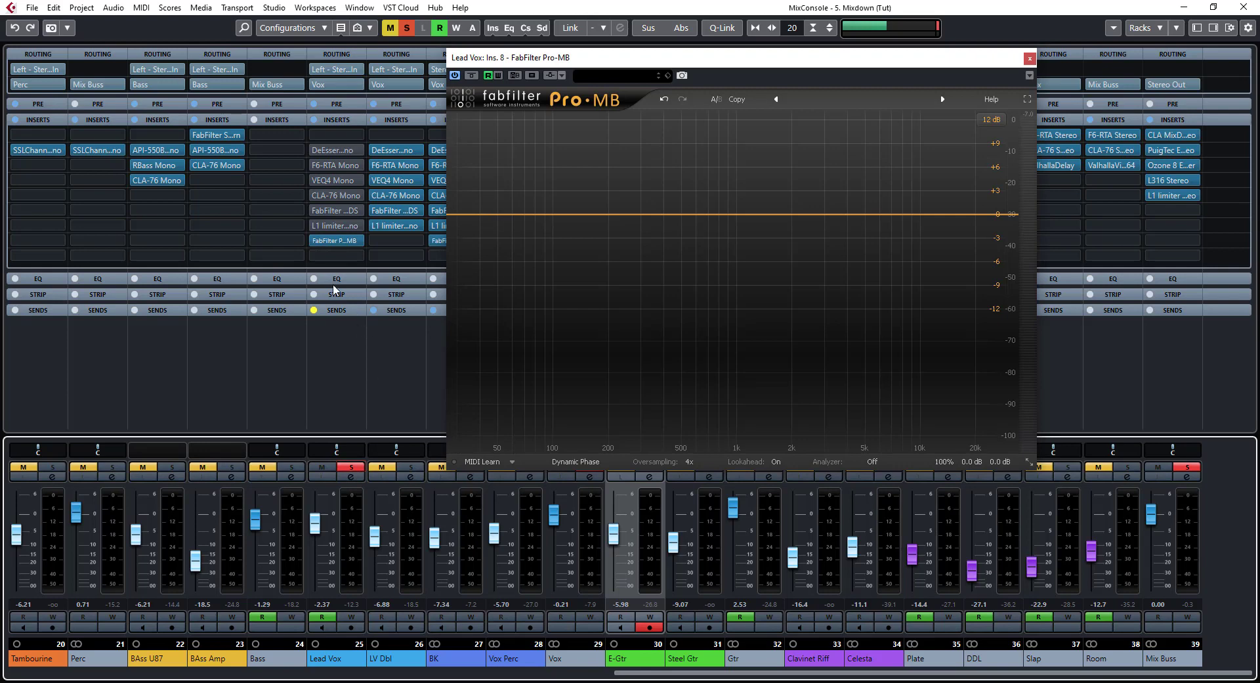
key("space")
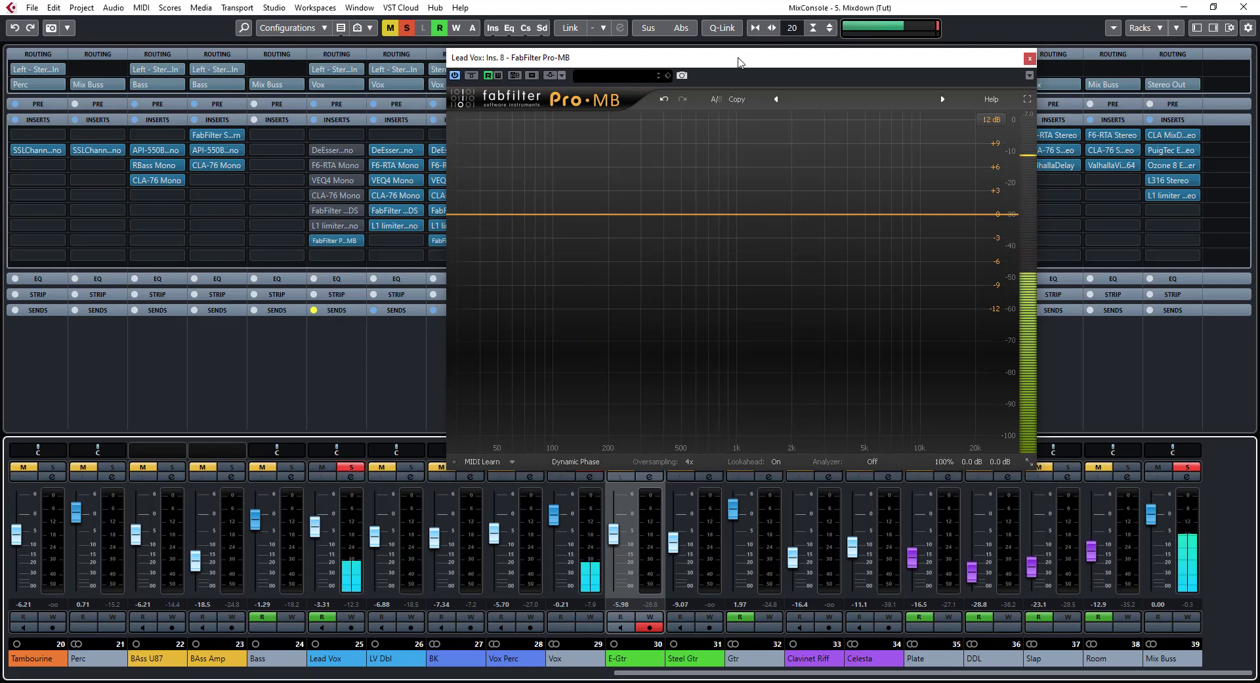
left_click_drag(739, 62, 531, 44)
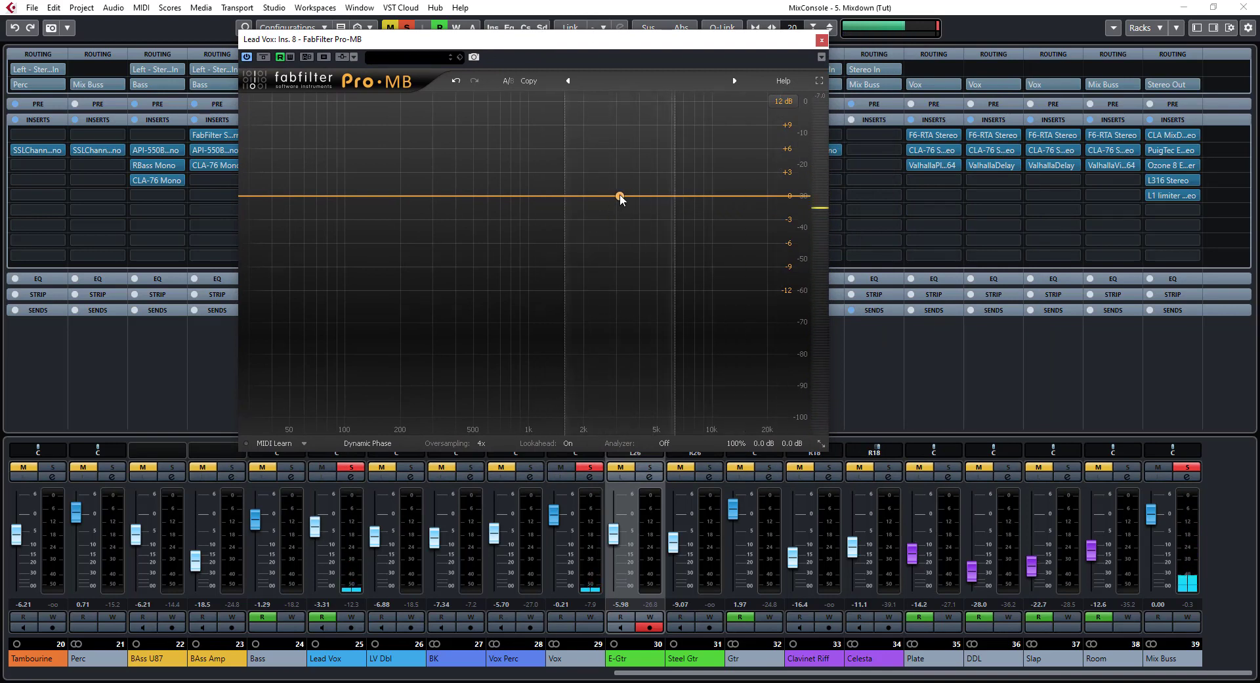
Add an upper-mid band on the lead vocal, solo it, and set its crossovers to about 2 kHz and 7 kHz.
left_click(619, 196)
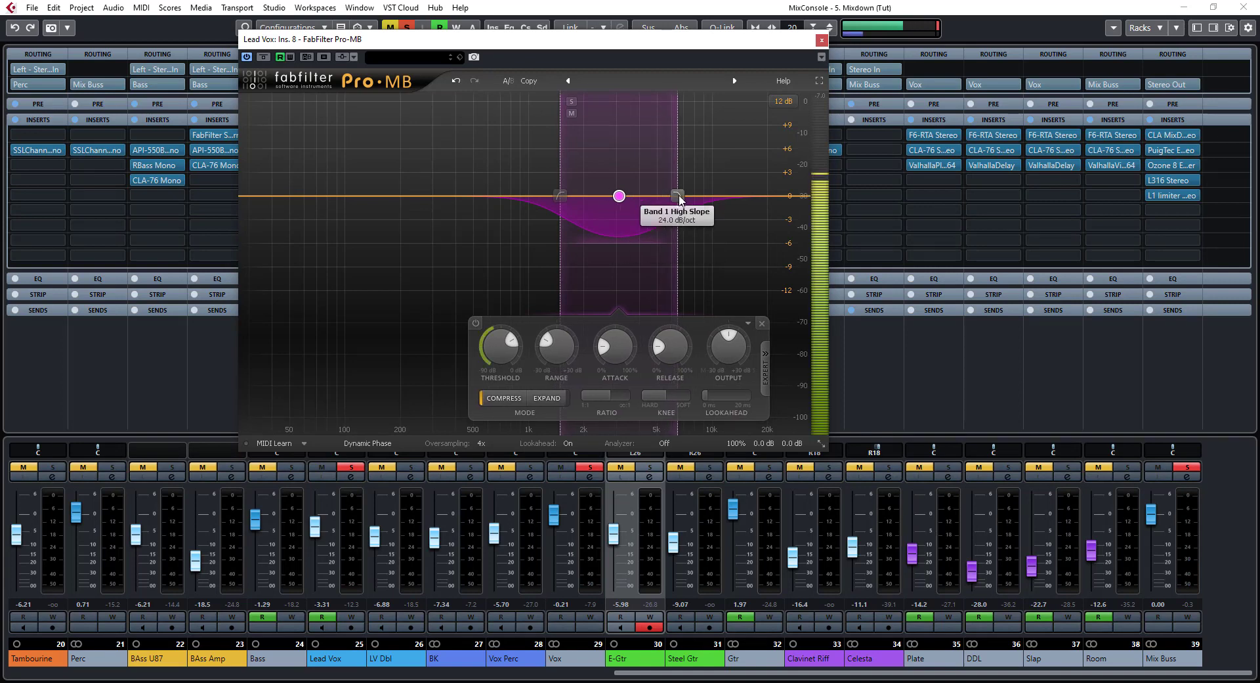
left_click(572, 101)
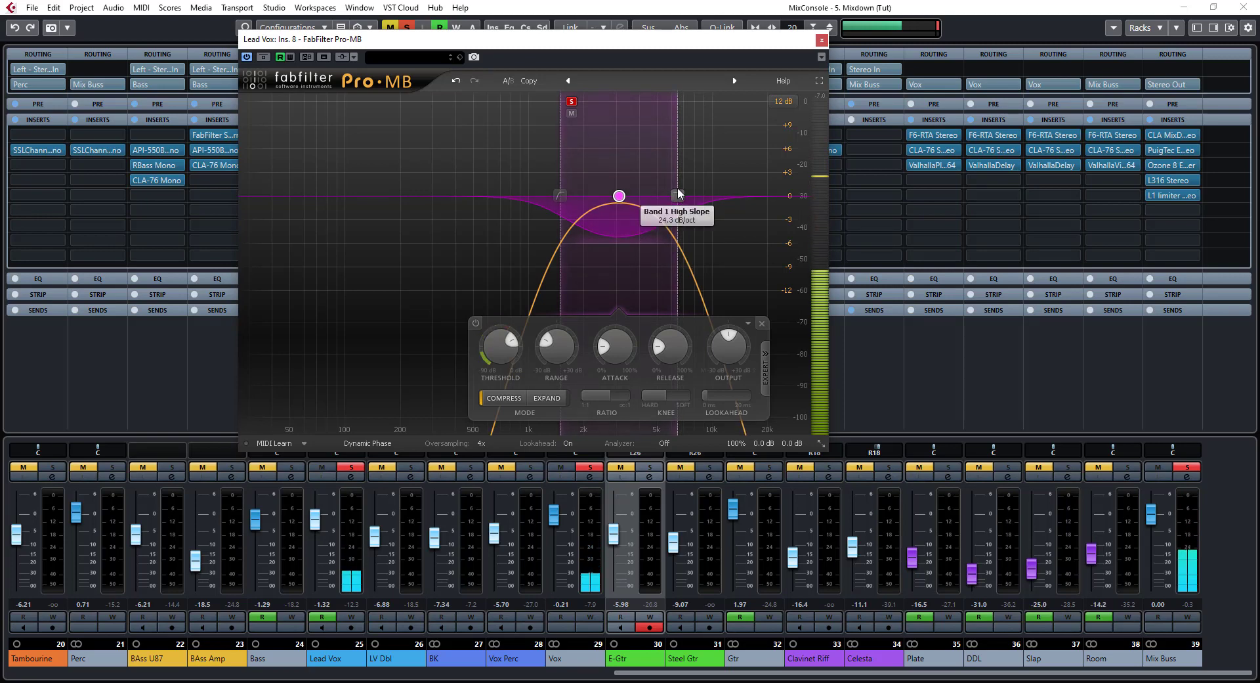
left_click_drag(678, 191, 680, 191)
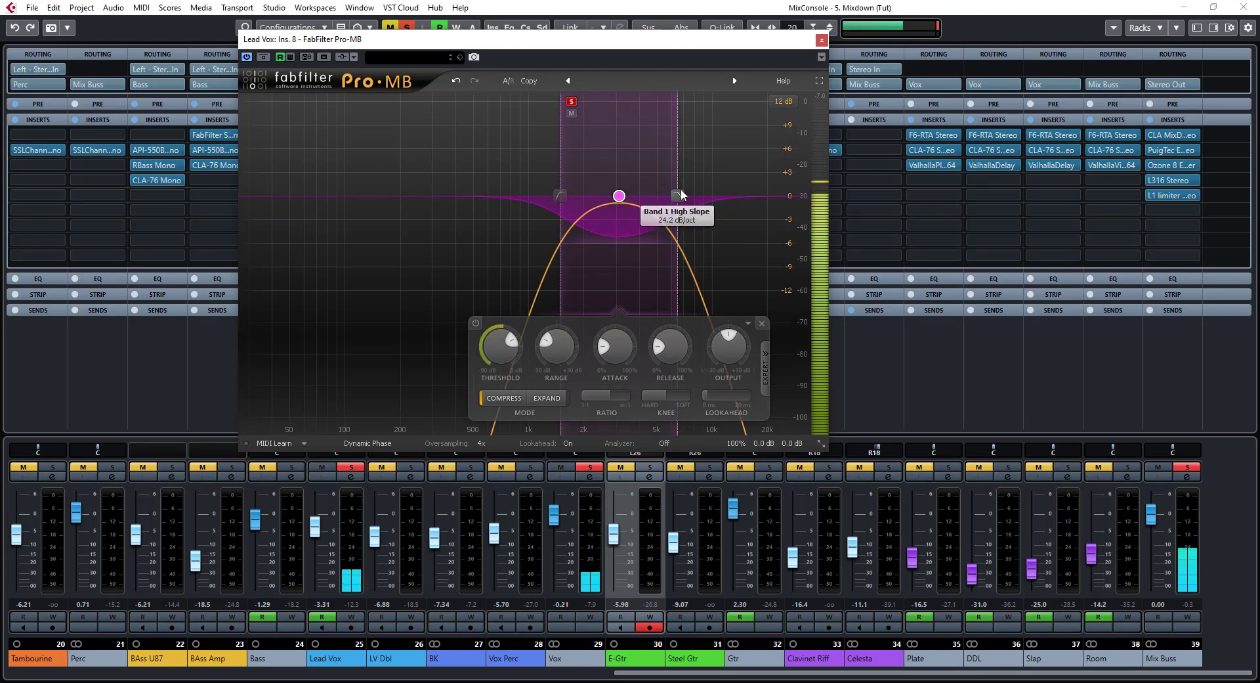
left_click_drag(560, 195, 583, 187)
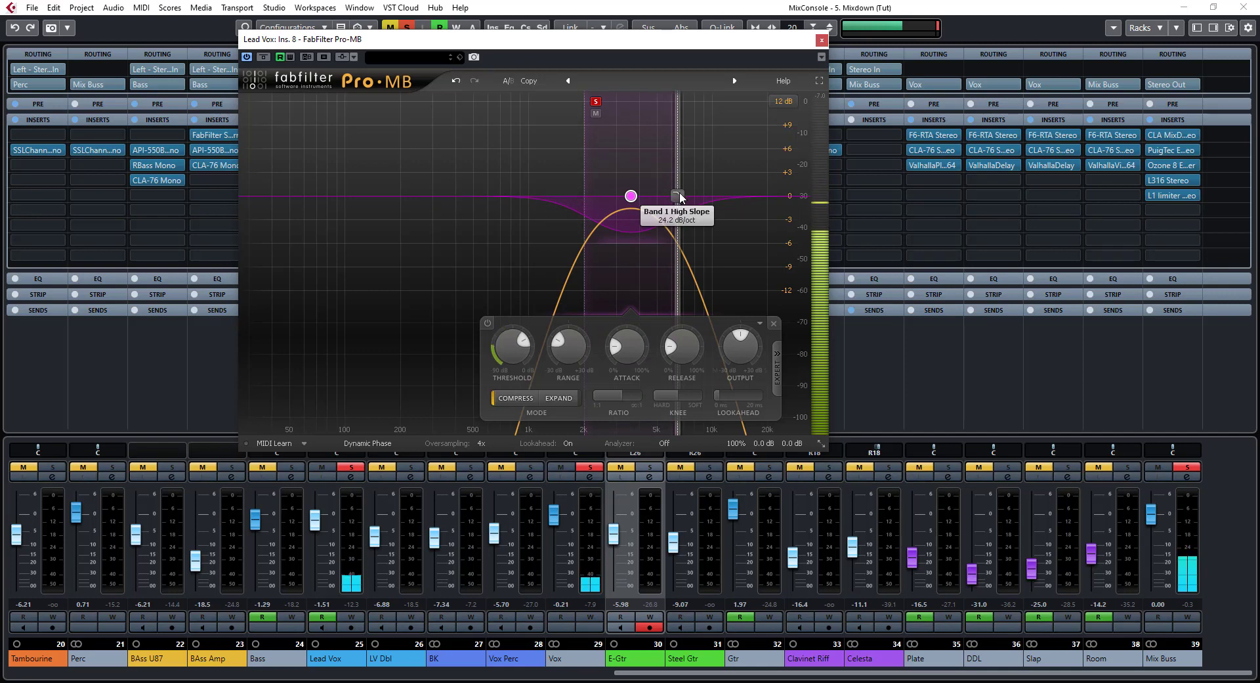
mouse_move(684, 192)
left_mouse_down()
mouse_move(705, 179)
mouse_move(681, 199)
mouse_move(626, 199)
mouse_move(684, 207)
left_mouse_up()
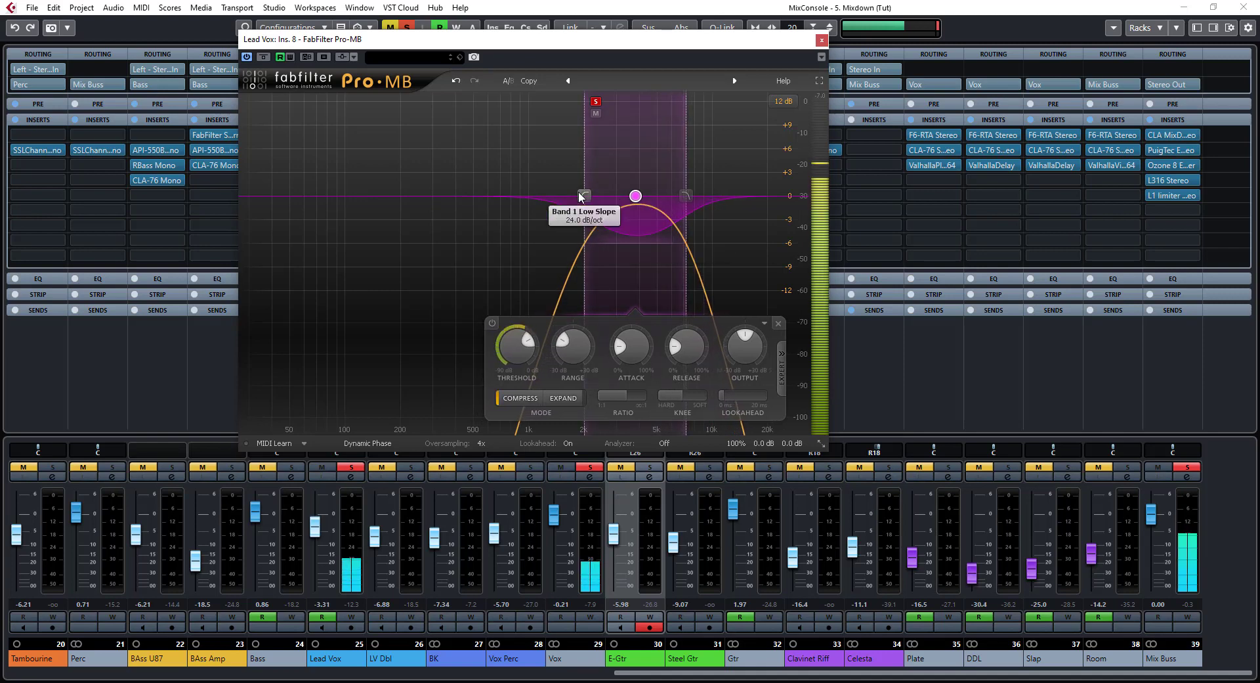
left_click_drag(581, 186, 585, 185)
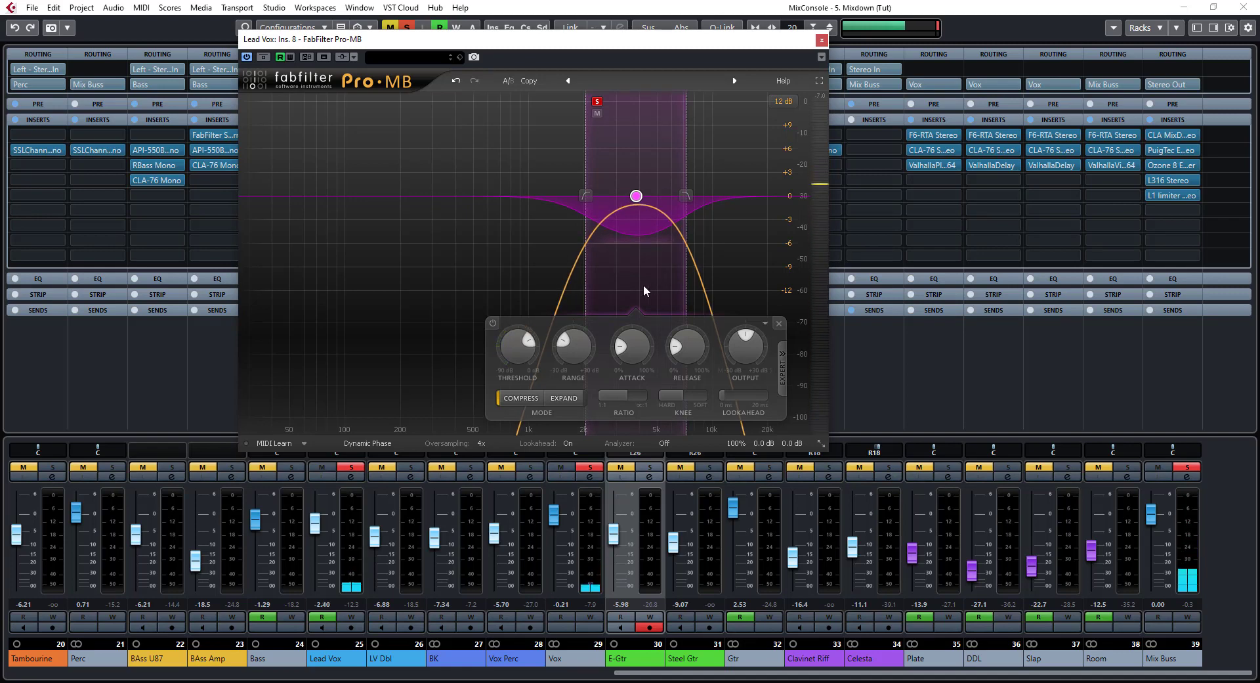
Unsolo the upper-mid band and shorten its attack and release.
left_click(596, 102)
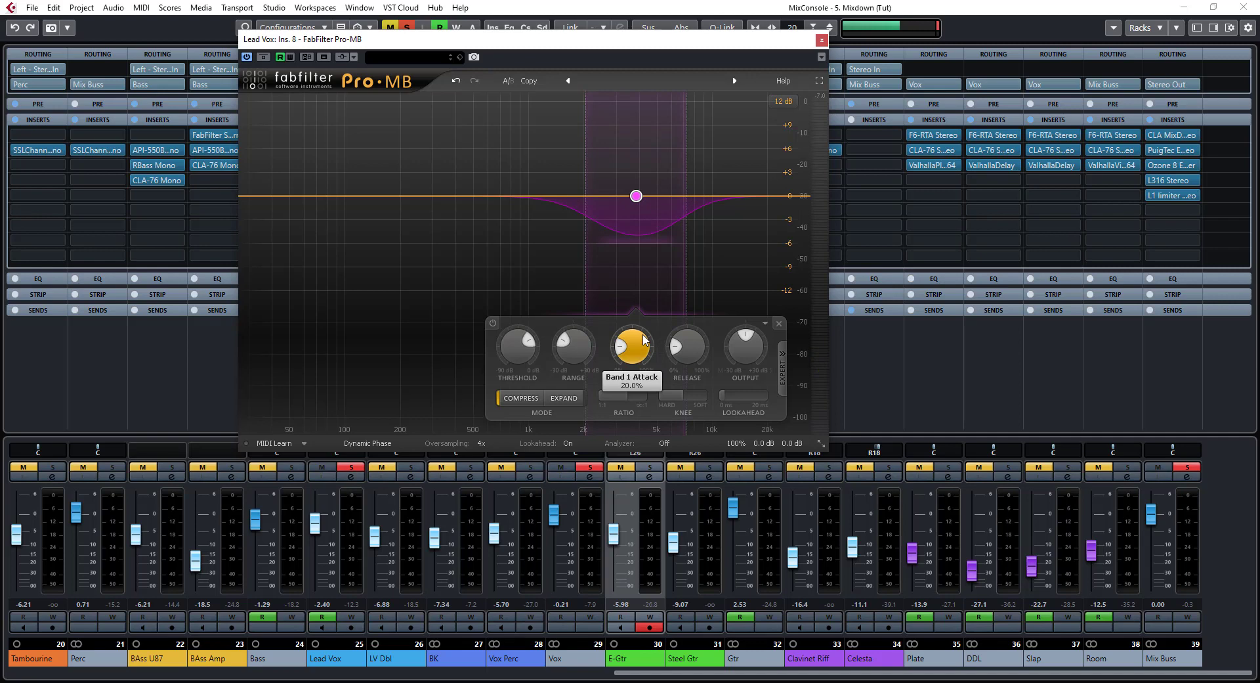
left_click_drag(636, 363, 691, 427)
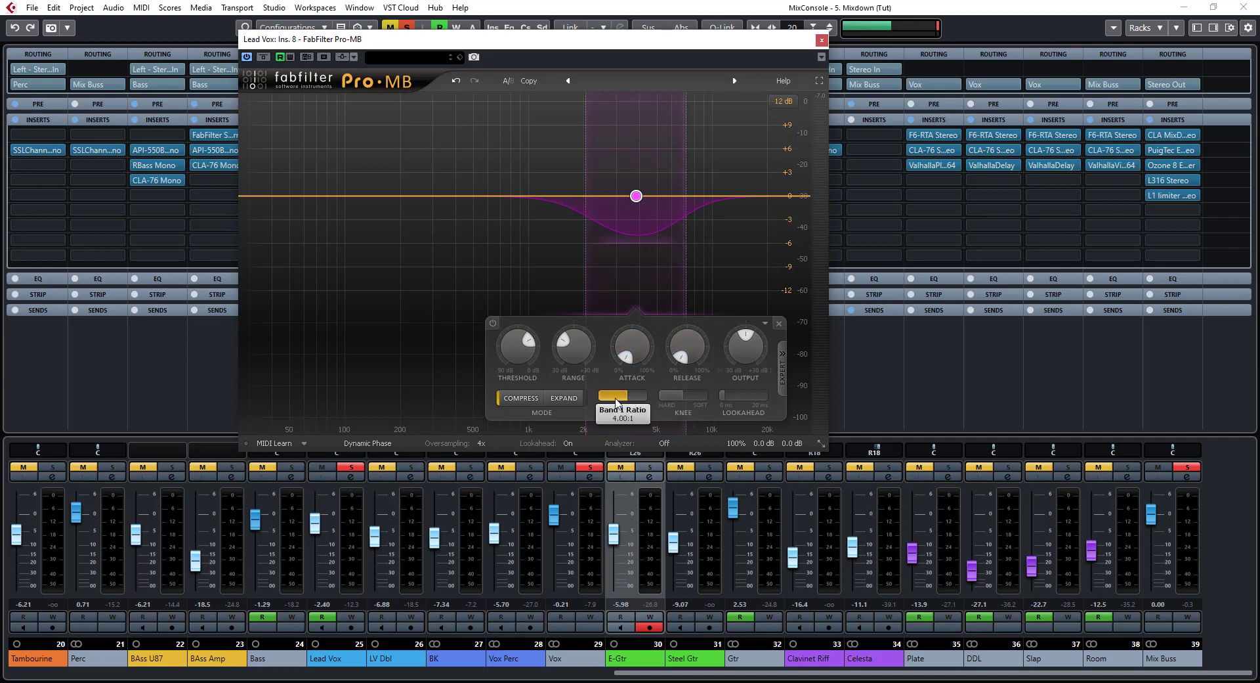
Try a lower ratio and a softer knee on the upper-mid band, and undo the changes.
left_click_drag(624, 395, 546, 395)
left_click_drag(671, 396, 719, 400)
left_click(456, 80)
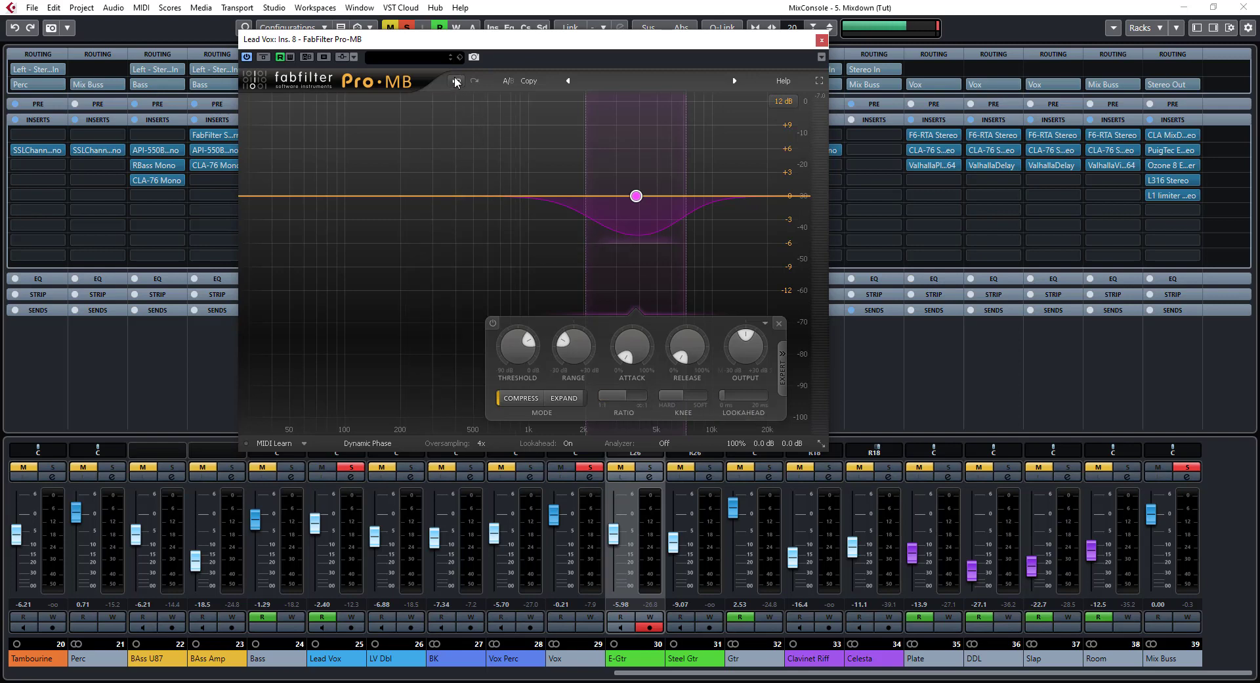
Start playback and lower the lead vocal upper-mid band's threshold to below about -22 dB.
key("space")
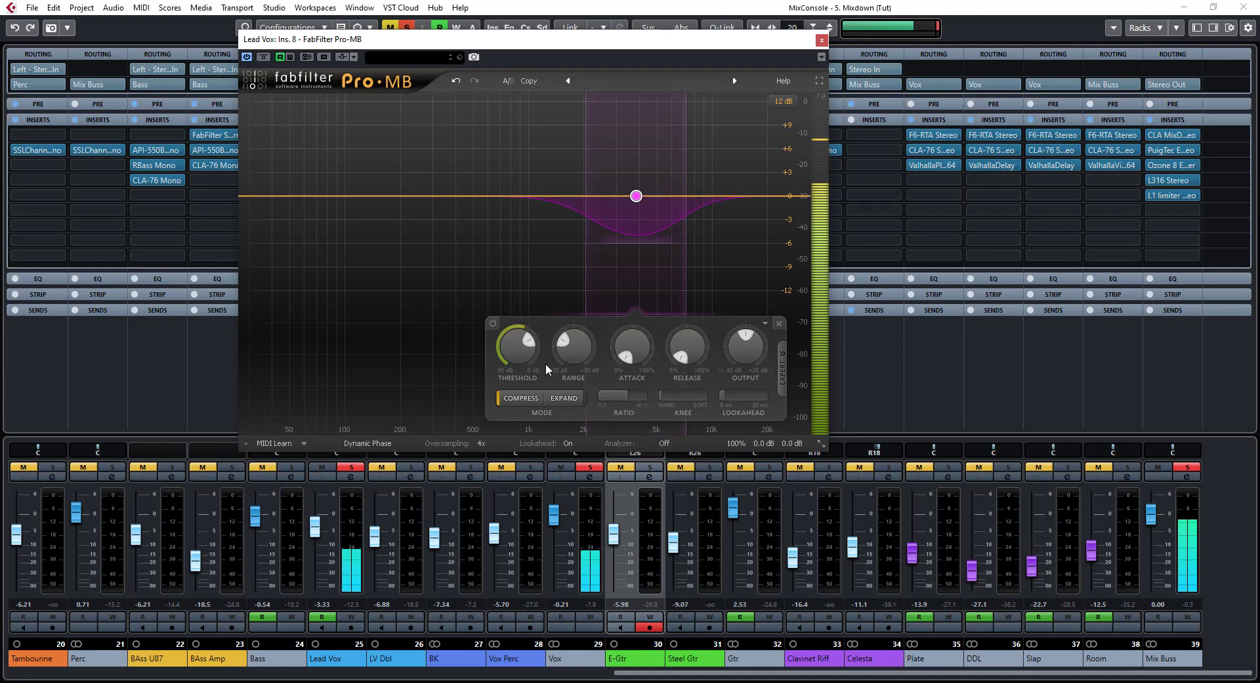
mouse_move(516, 343)
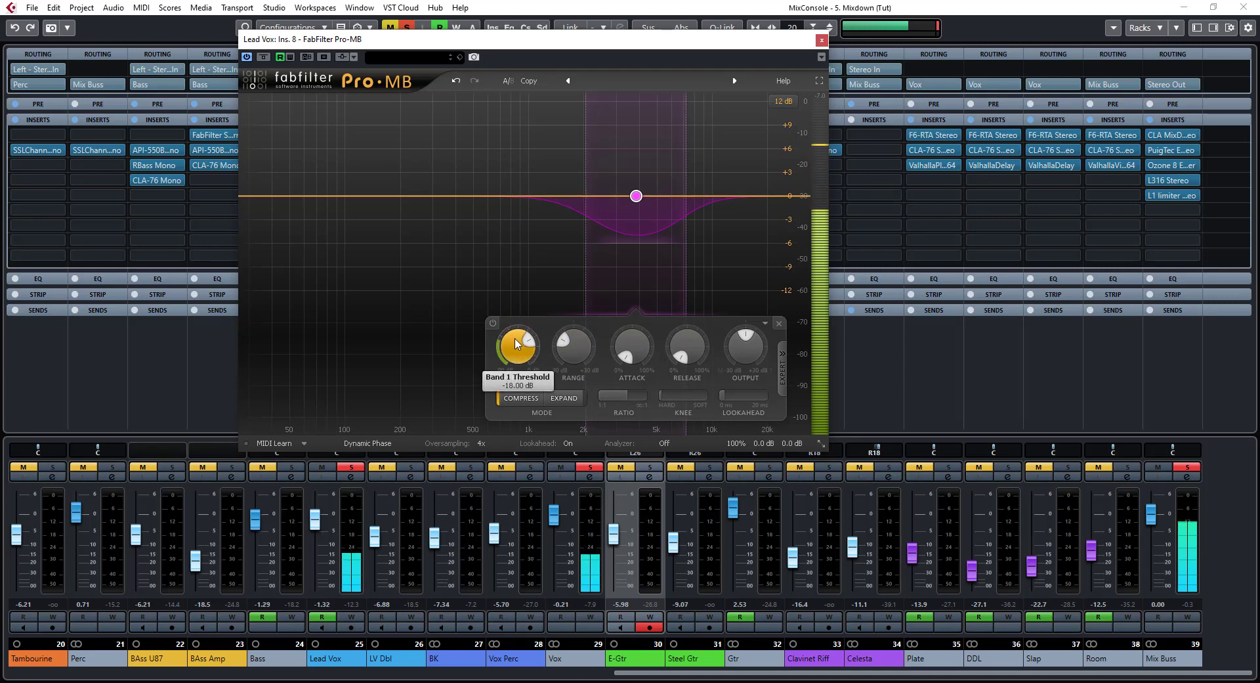
left_click_drag(516, 342, 510, 367)
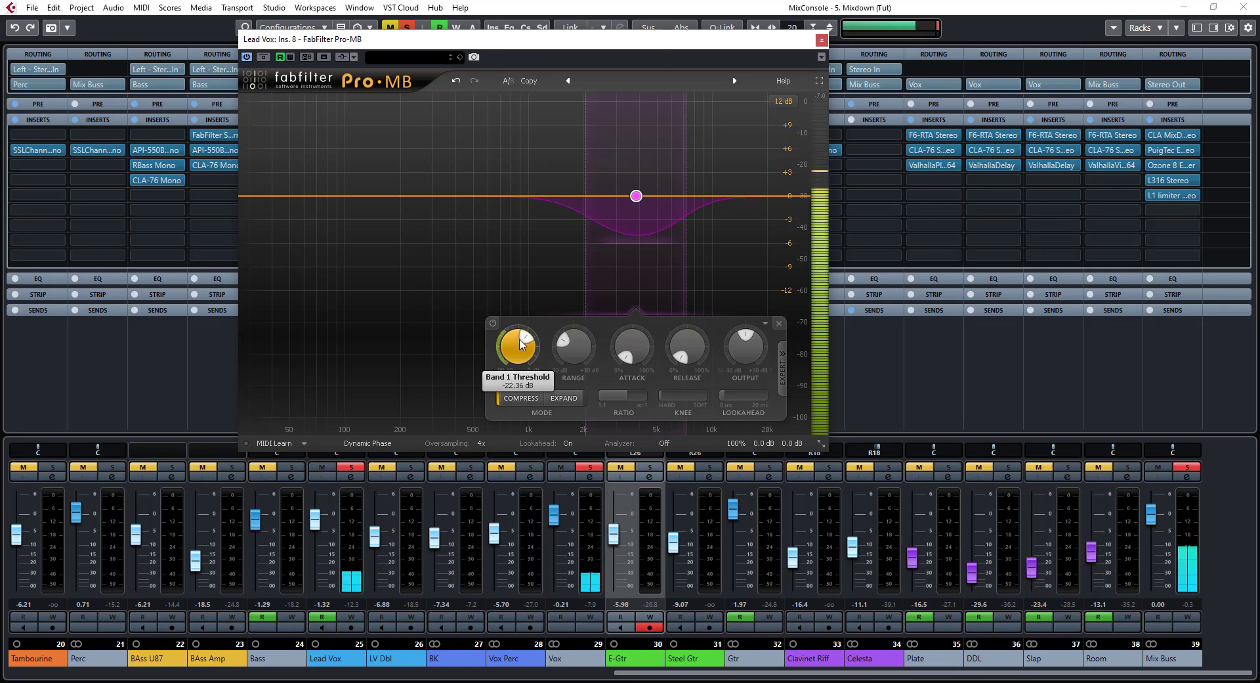
scroll(519, 340, "down", 1)
left_click_drag(519, 342, 518, 365)
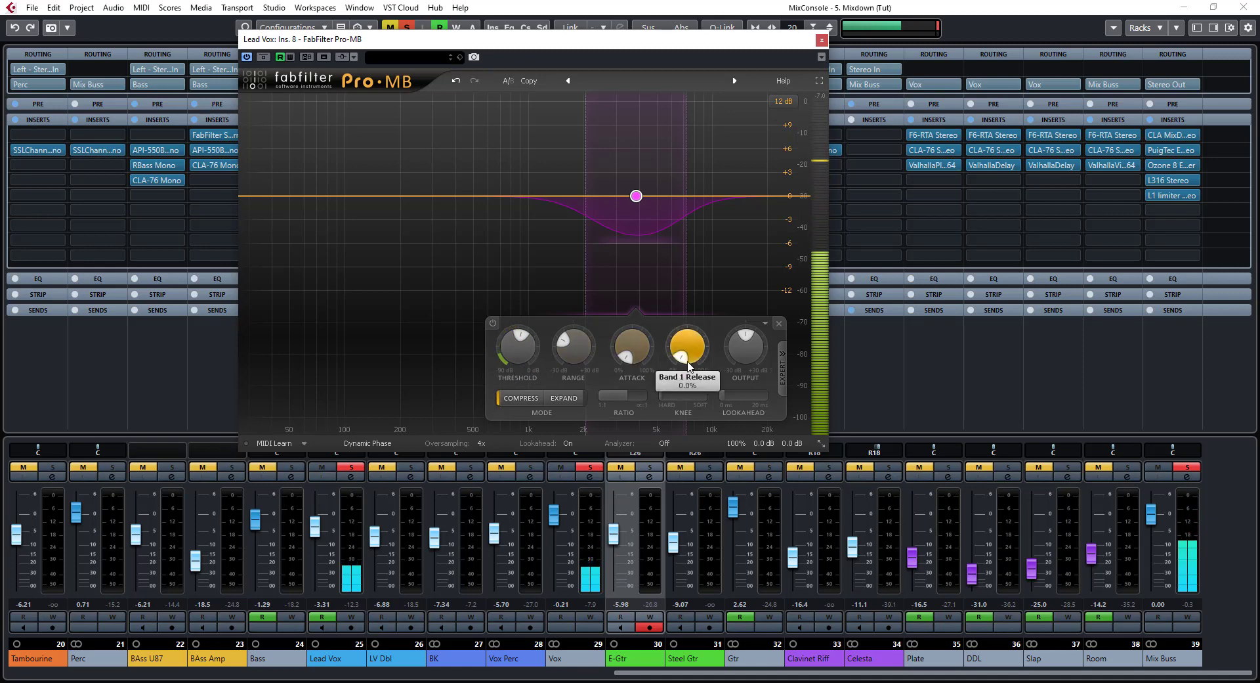
Lengthen the upper-mid band's attack slightly and set its range to about -7.45 dB.
left_click_drag(689, 343, 621, 382)
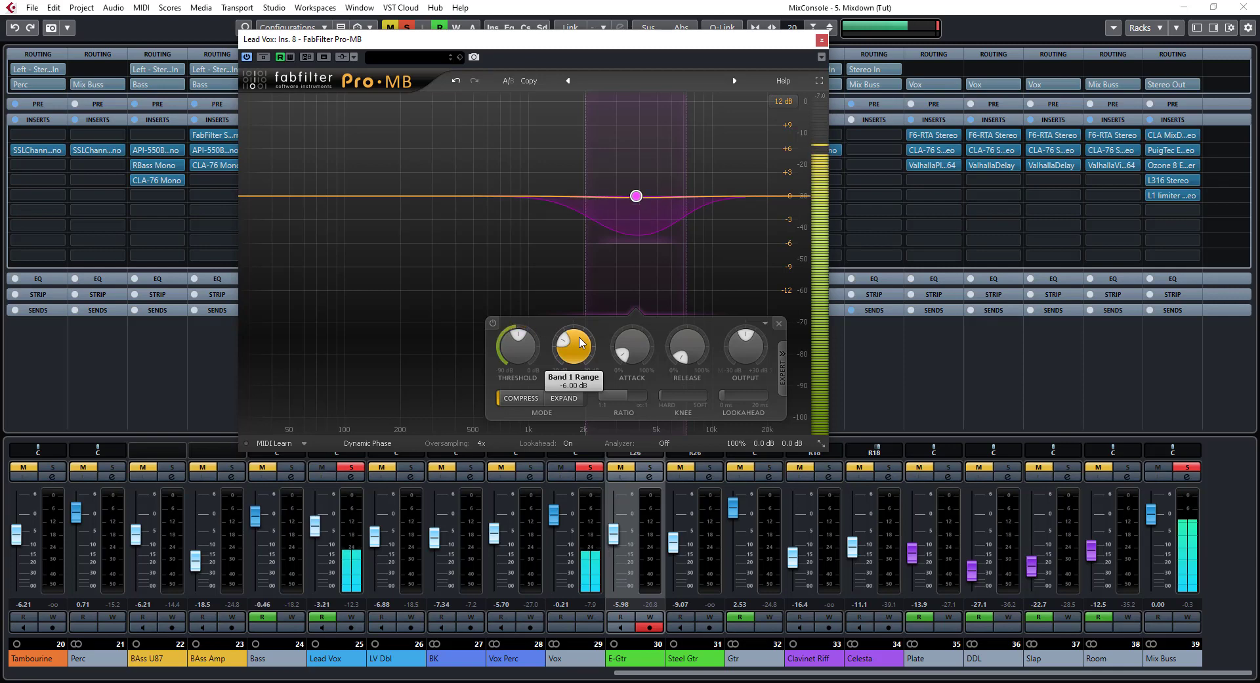
left_click_drag(580, 342, 571, 359)
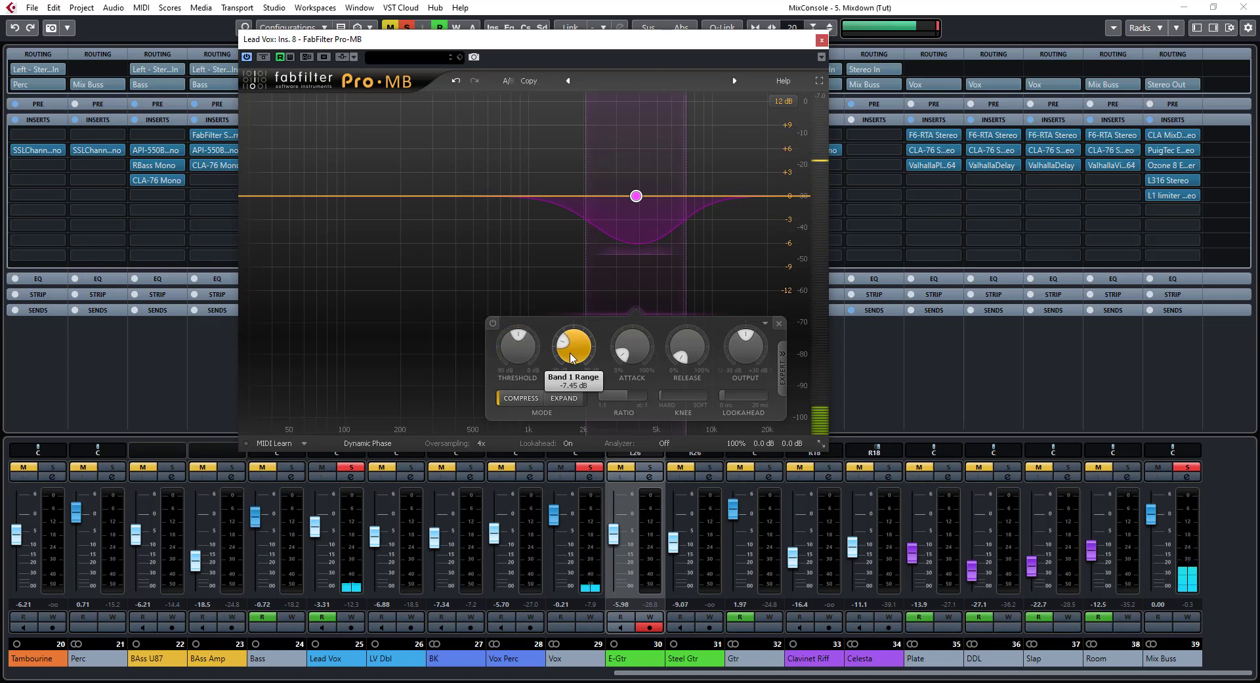